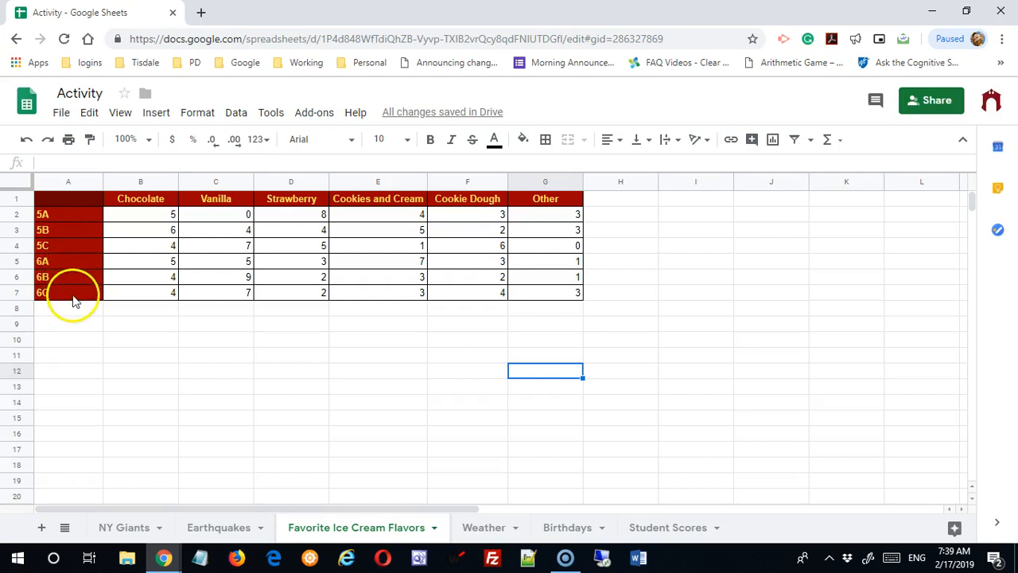
Insert a chart from the flavor headers and the 5A row, cells B1:G2
left_click(281, 375)
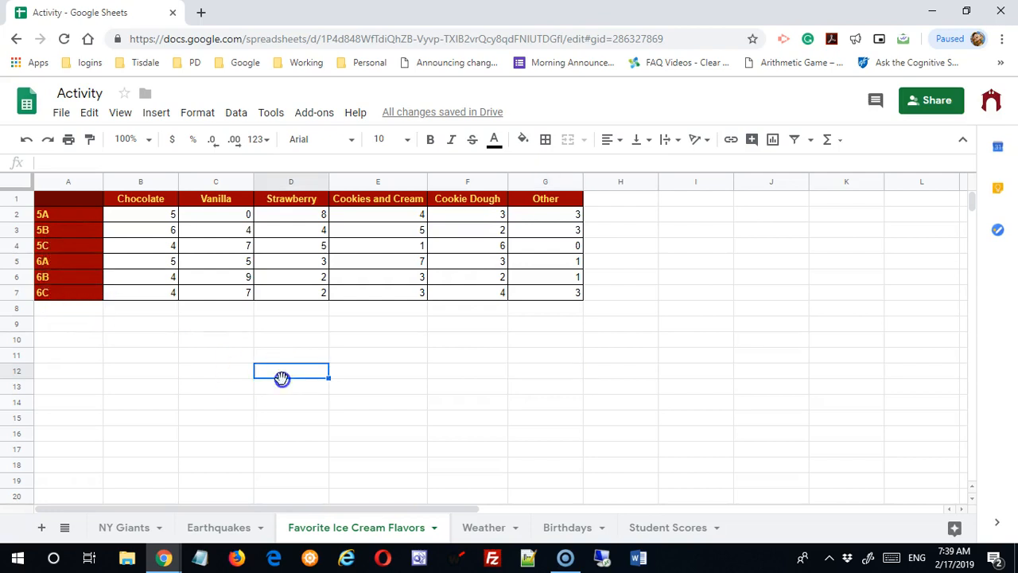
left_click(148, 204)
left_click_drag(154, 213, 513, 215)
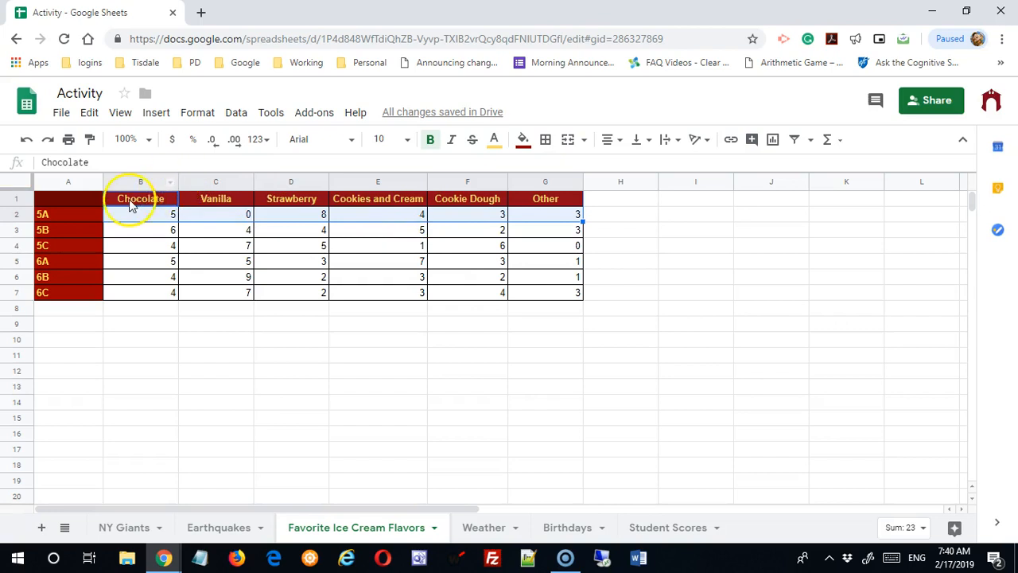
left_click(151, 112)
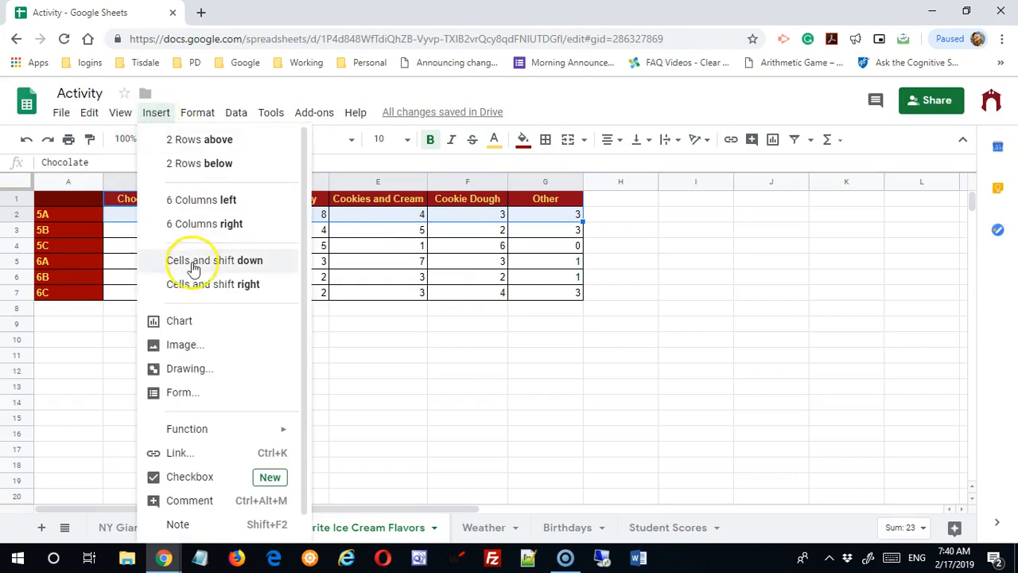
left_click(211, 322)
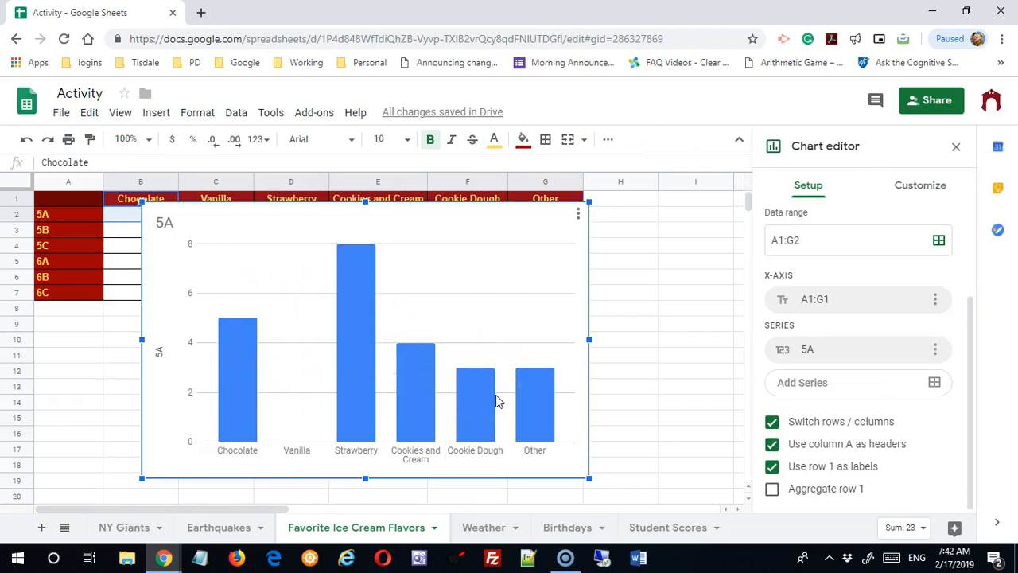
mouse_move(494, 400)
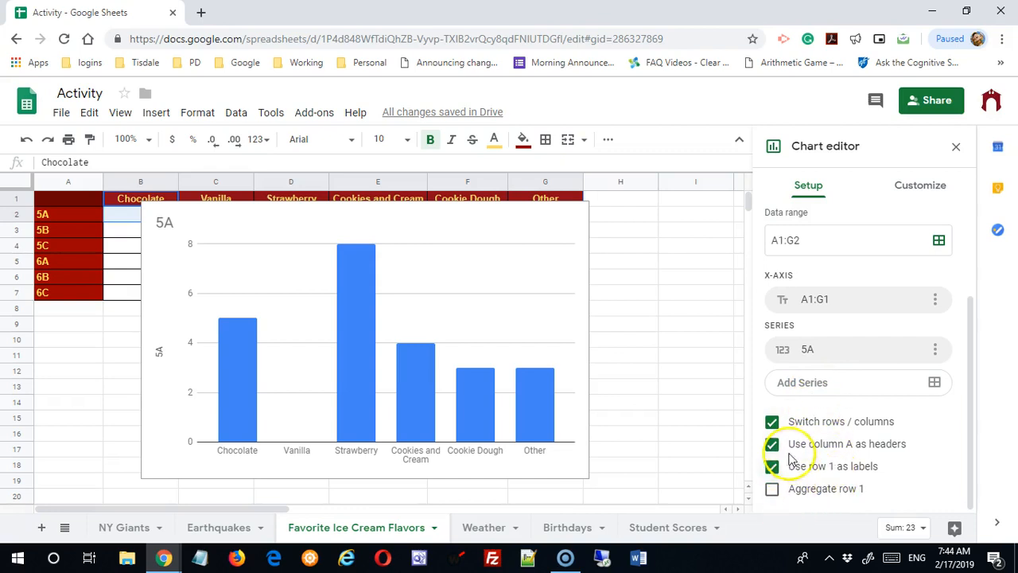
Try the chart with Switch rows / columns turned off, restore that option, and keep column A as headers
left_click(773, 425)
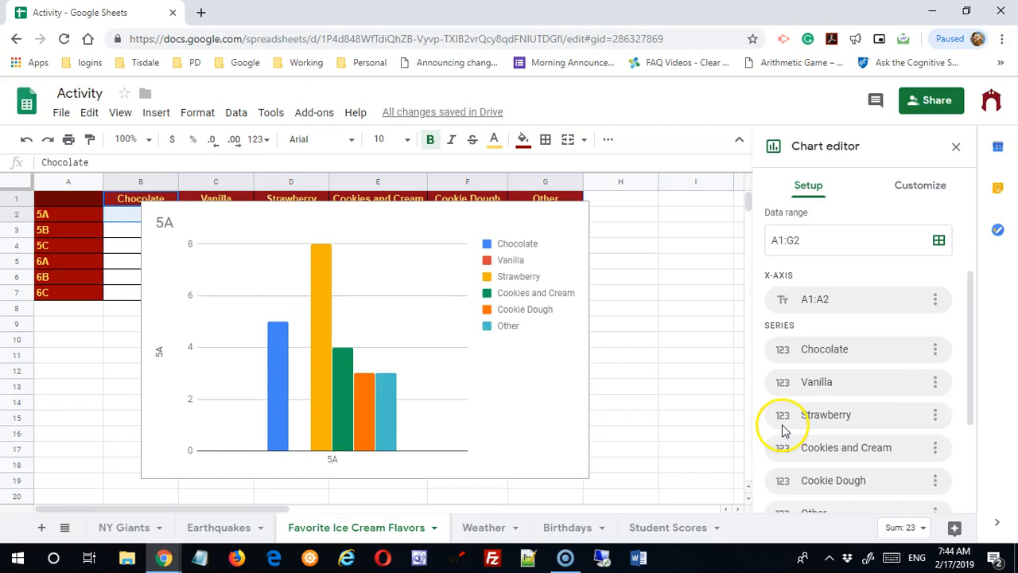
scroll(915, 390, "down", 3)
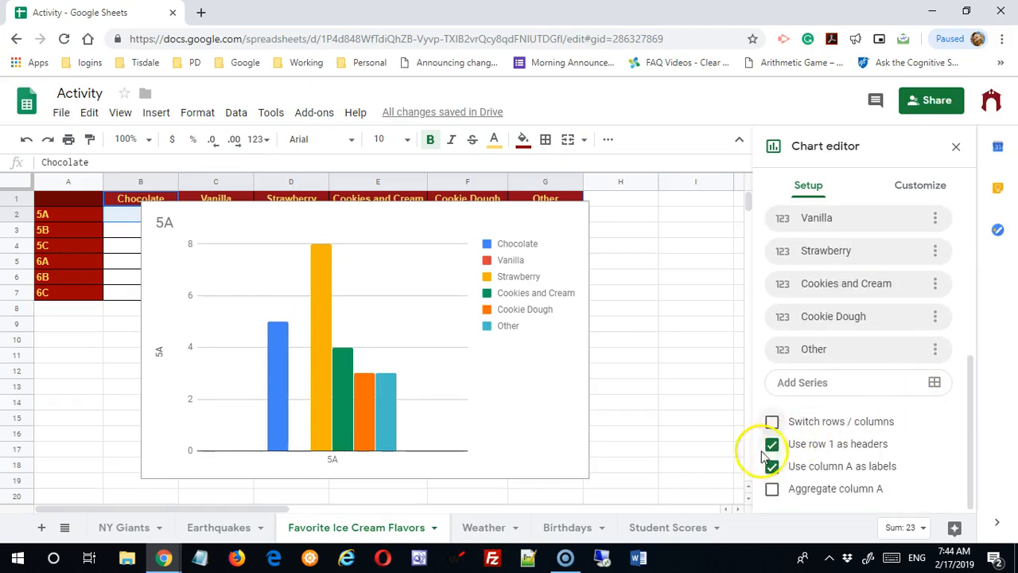
left_click(773, 423)
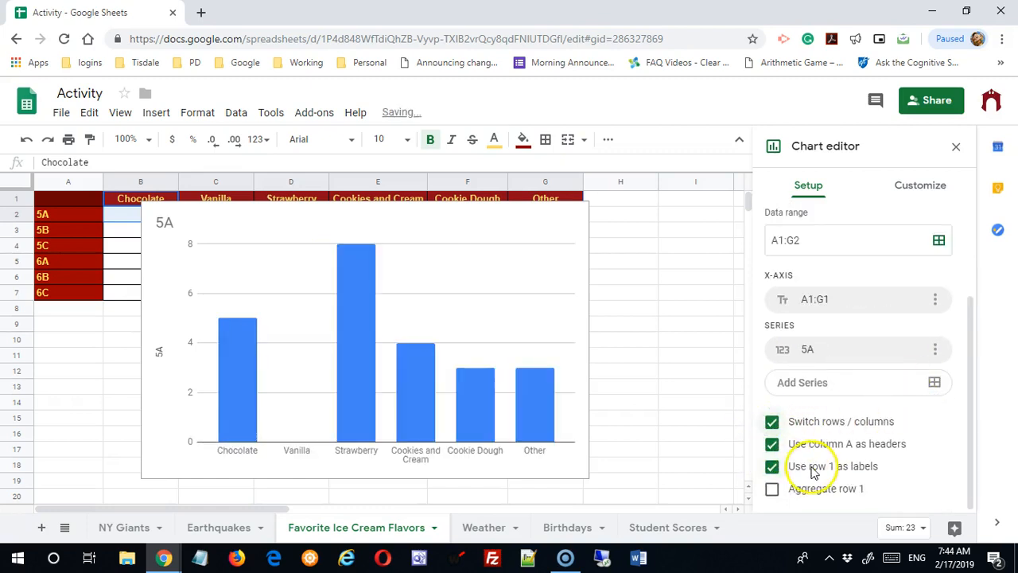
left_click(772, 444)
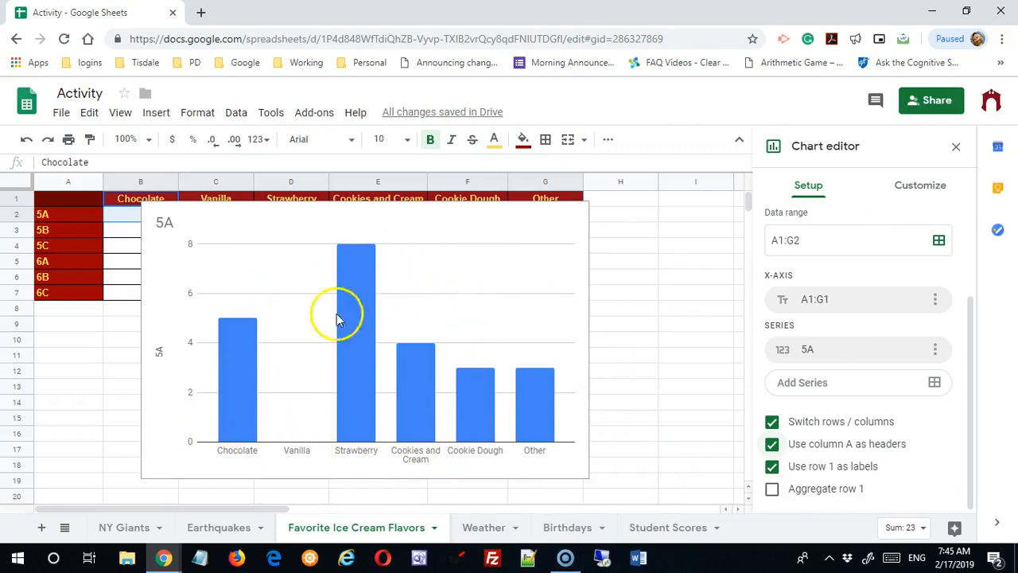
Set the chart's background color to light gray in the chart style settings
left_click(932, 195)
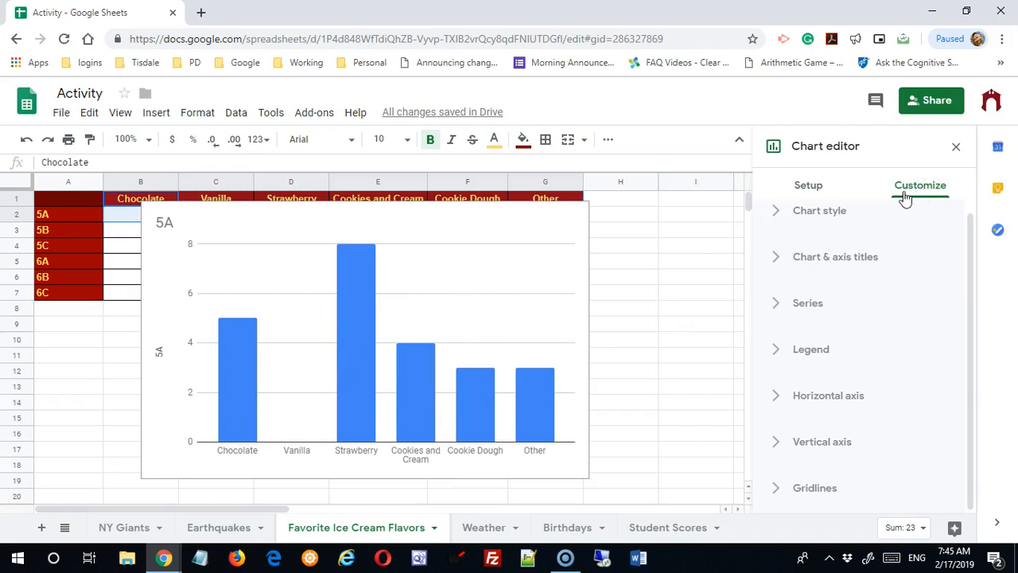
left_click(778, 215)
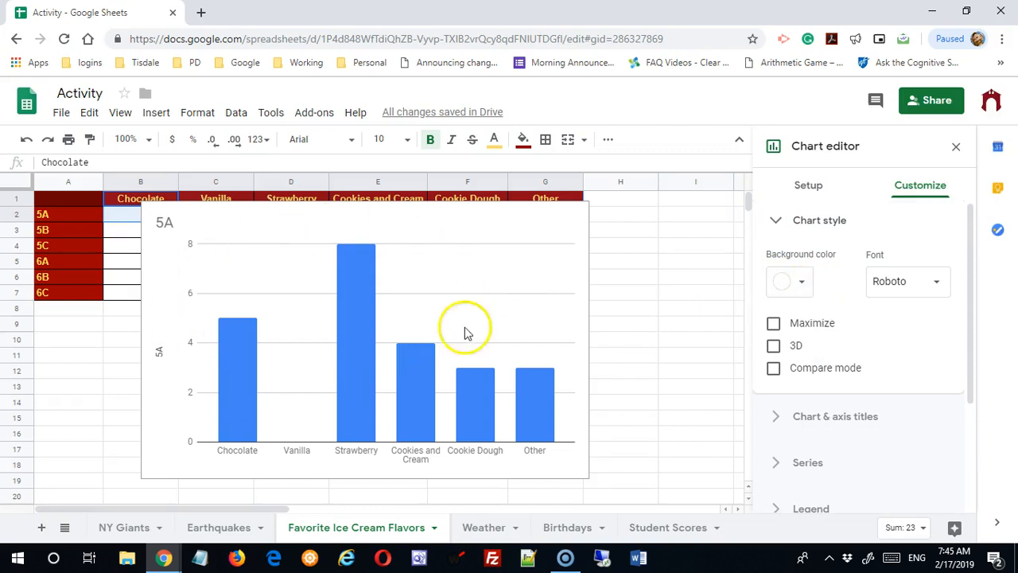
left_click(802, 282)
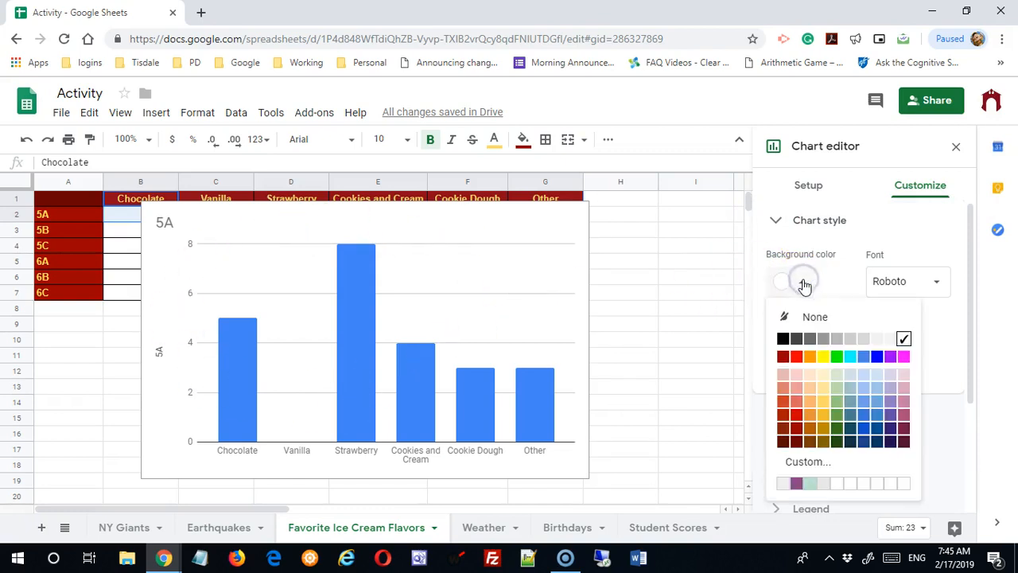
left_click(877, 340)
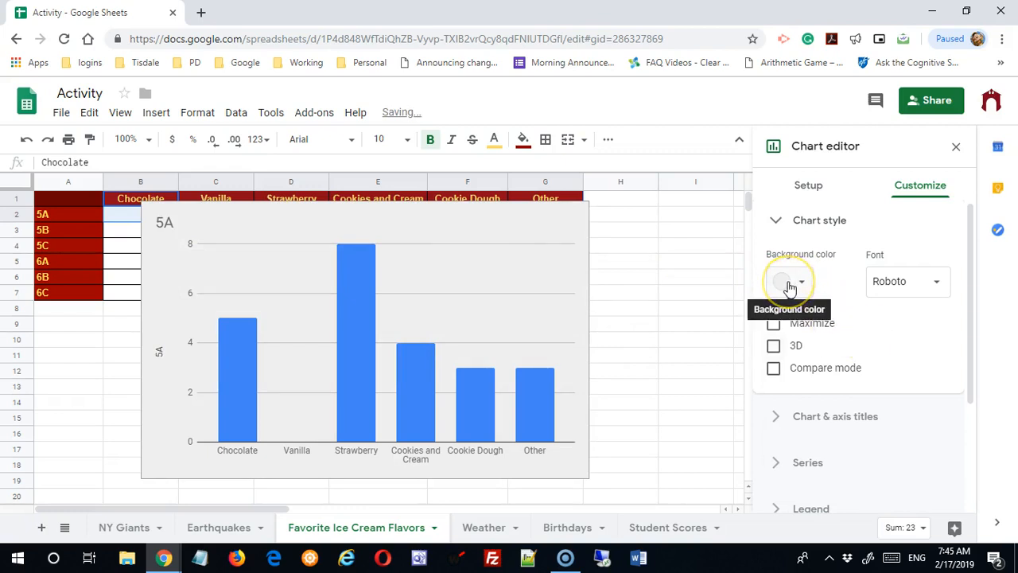
Try Verdana as the chart font and settle on Comic Sans MS
left_click(936, 281)
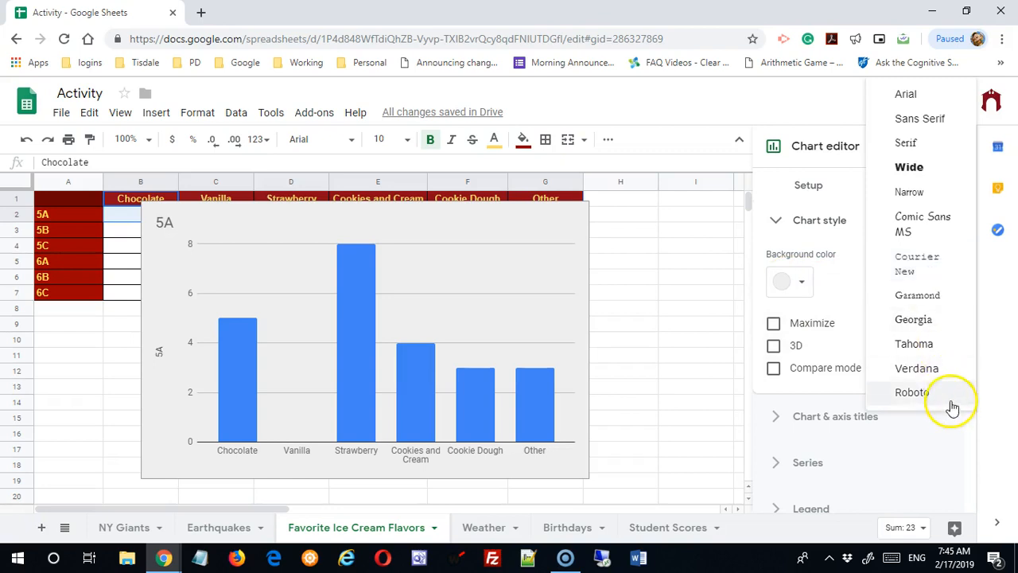
left_click(943, 370)
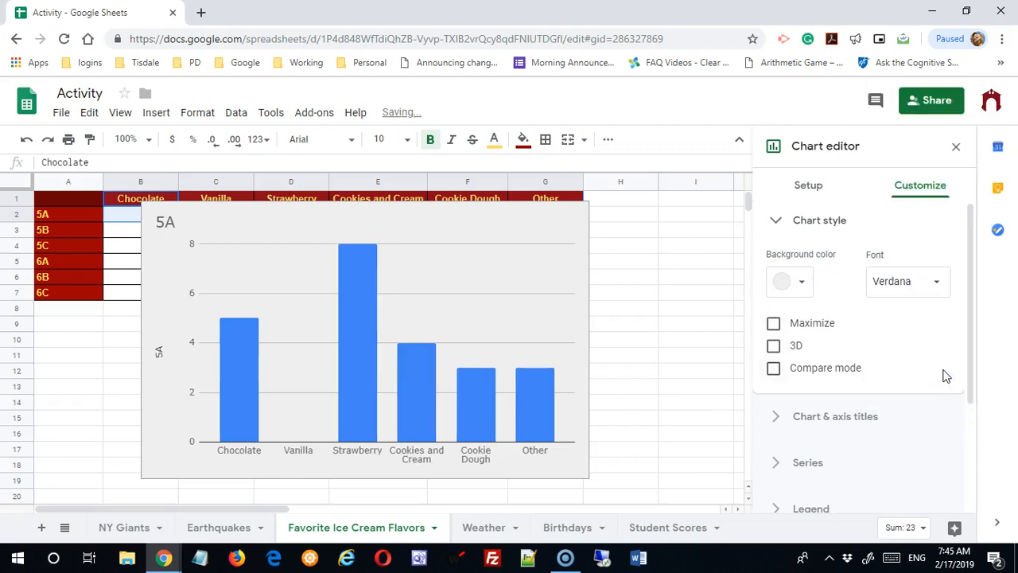
left_click(936, 280)
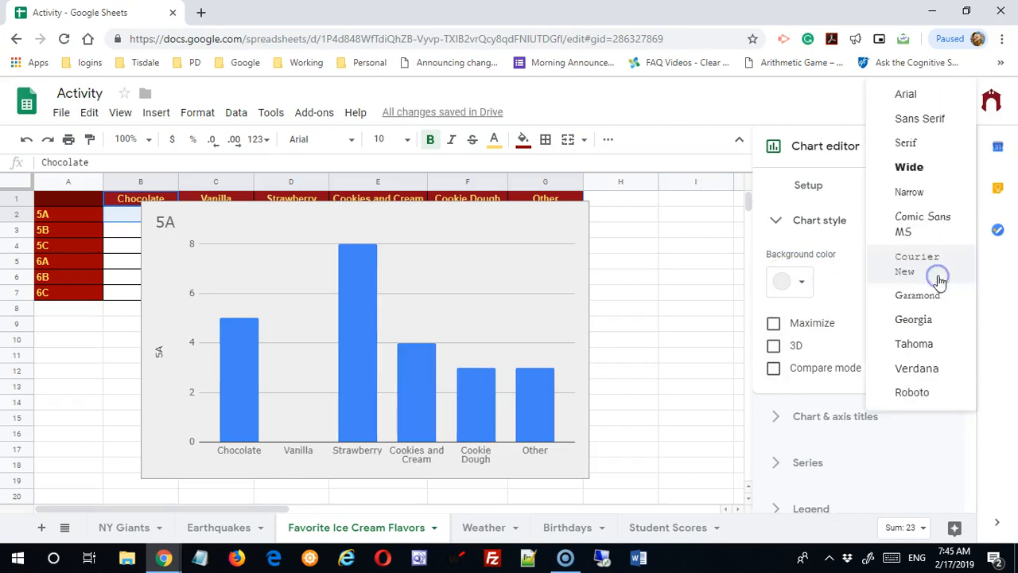
left_click(929, 231)
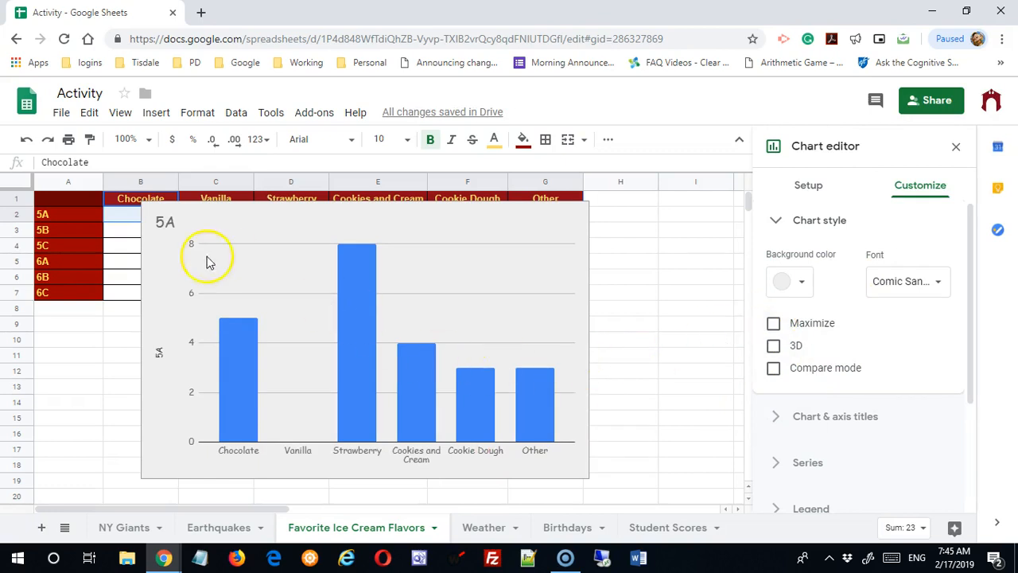
Try the Maximize and 3D chart styles one at a time, turning each off again
left_click(775, 325)
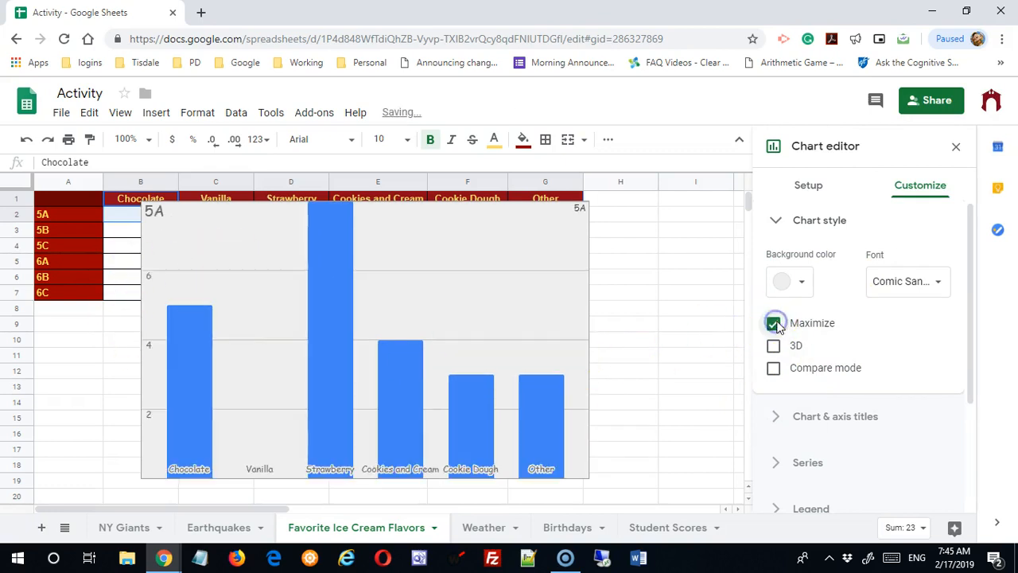
left_click(774, 324)
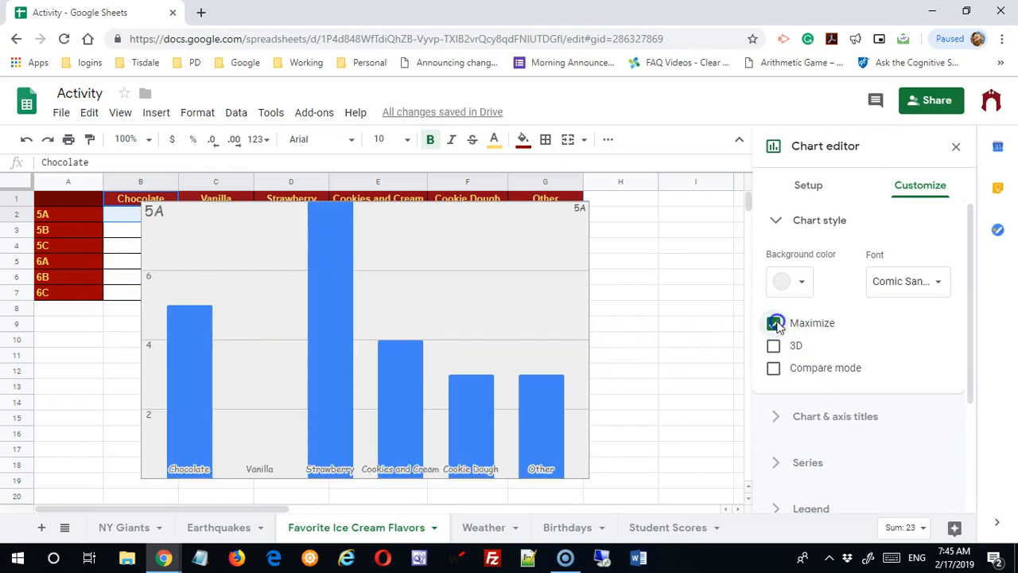
left_click(771, 347)
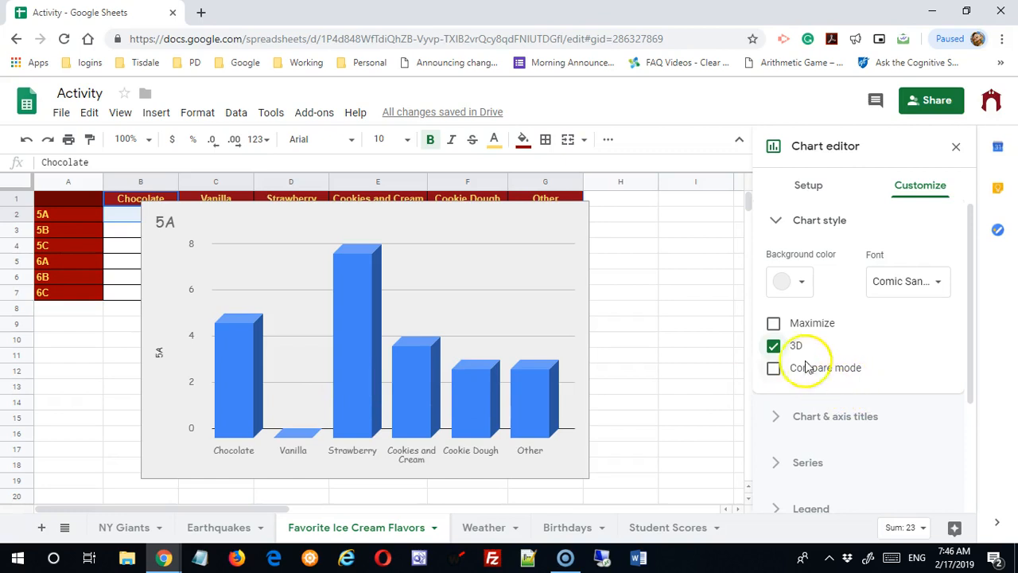
left_click(777, 348)
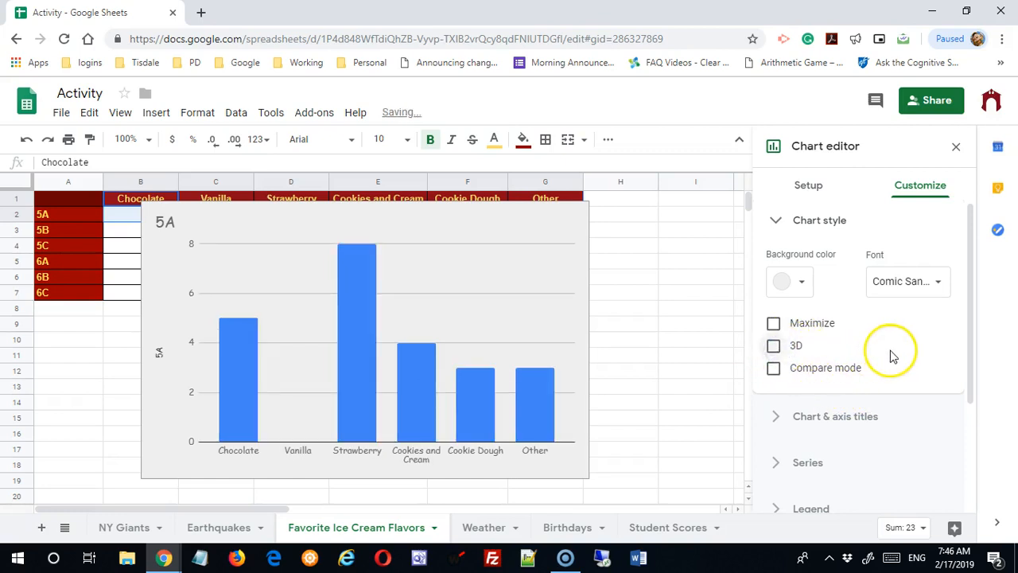
Change the chart title to "Favorite Ice Cream Flavors of 5A"
scroll(891, 354, "down", 1)
scroll(950, 384, "down", 1)
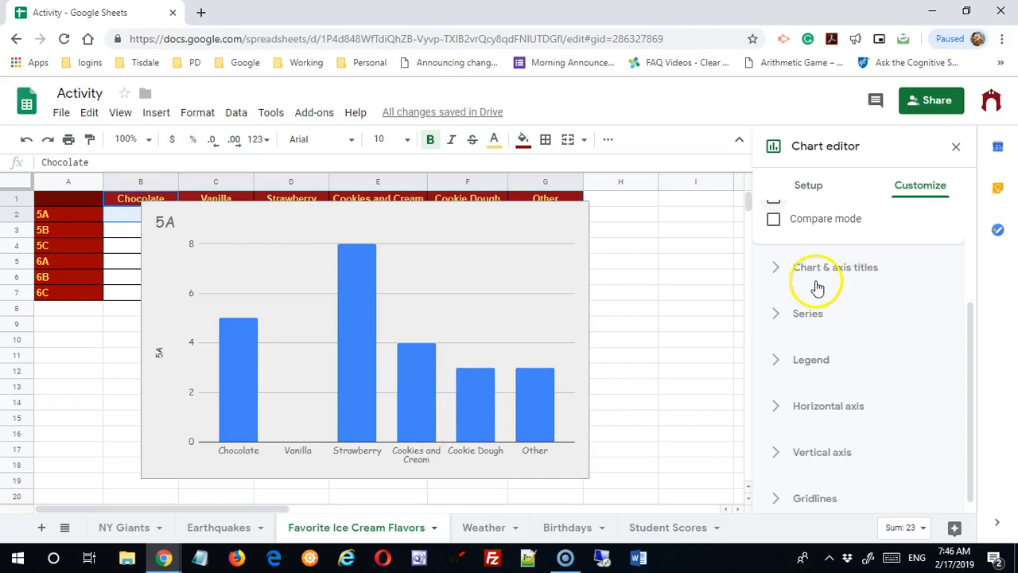
left_click(781, 270)
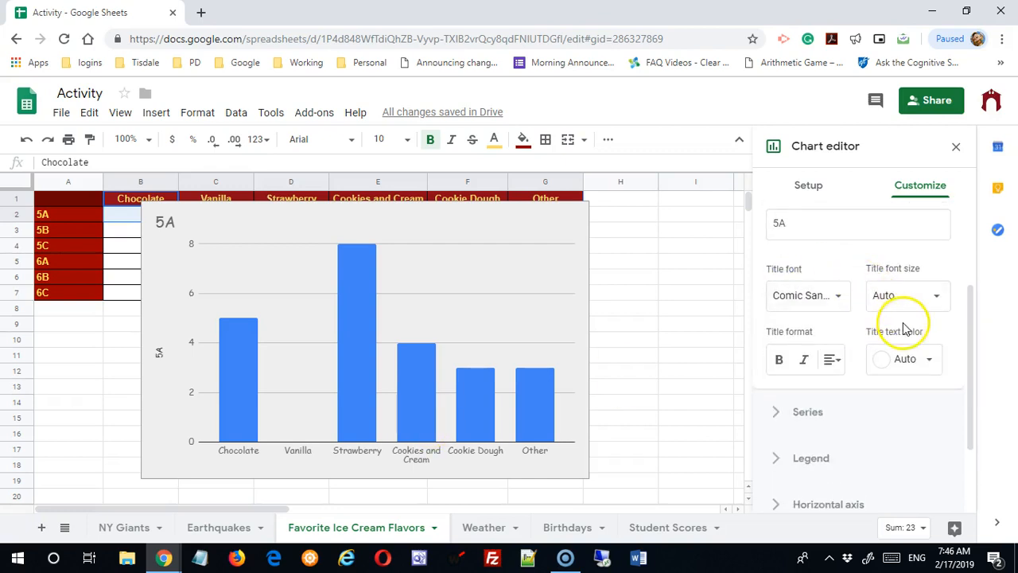
scroll(901, 326, "up", 2)
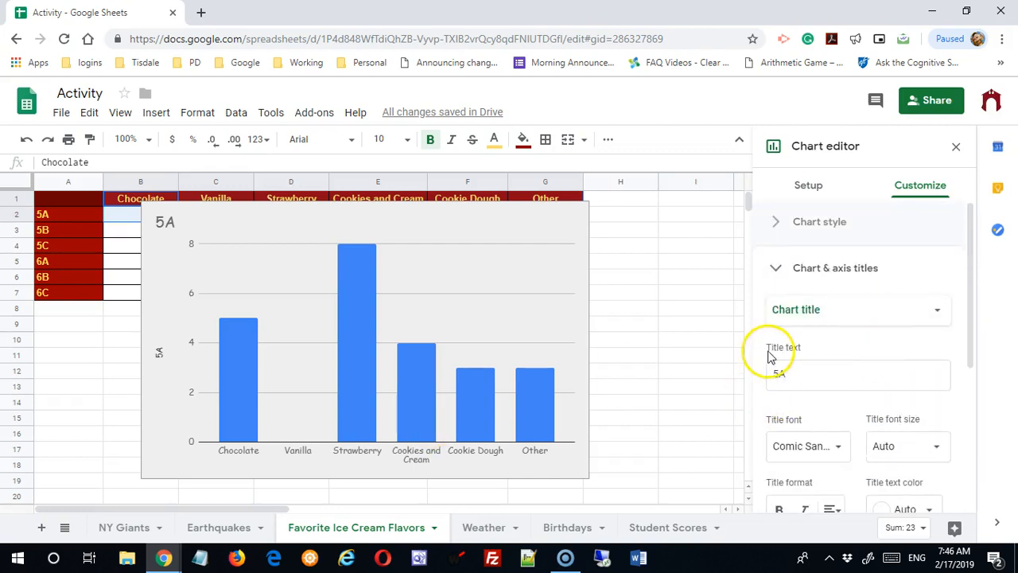
double_click(794, 370)
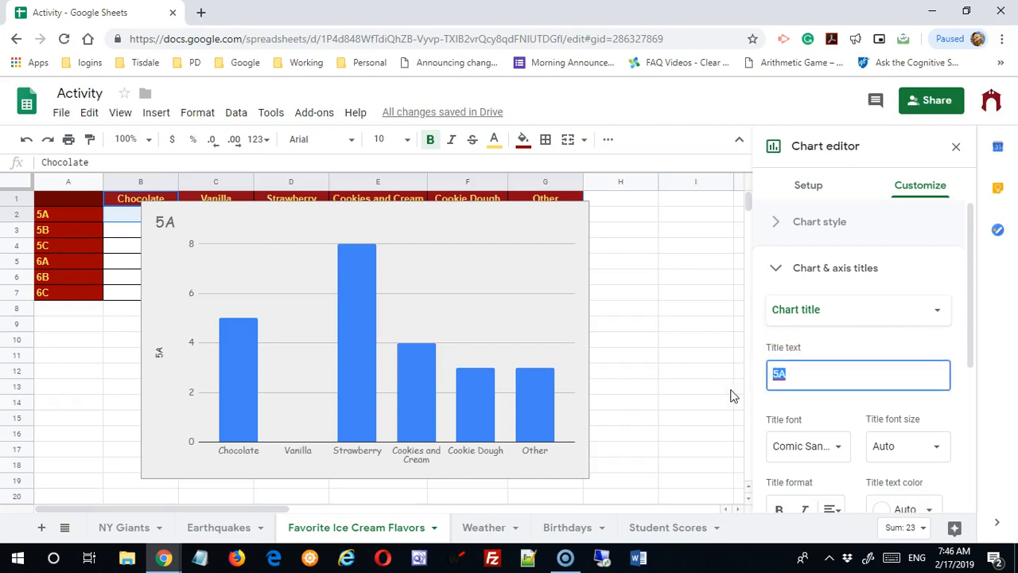
left_click(732, 392)
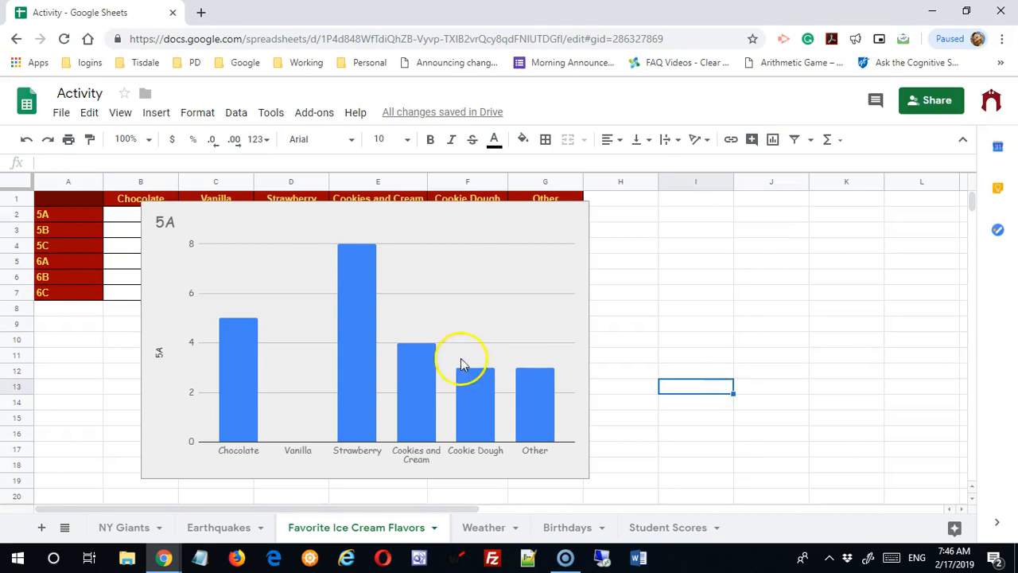
left_click(548, 238)
double_click(551, 230)
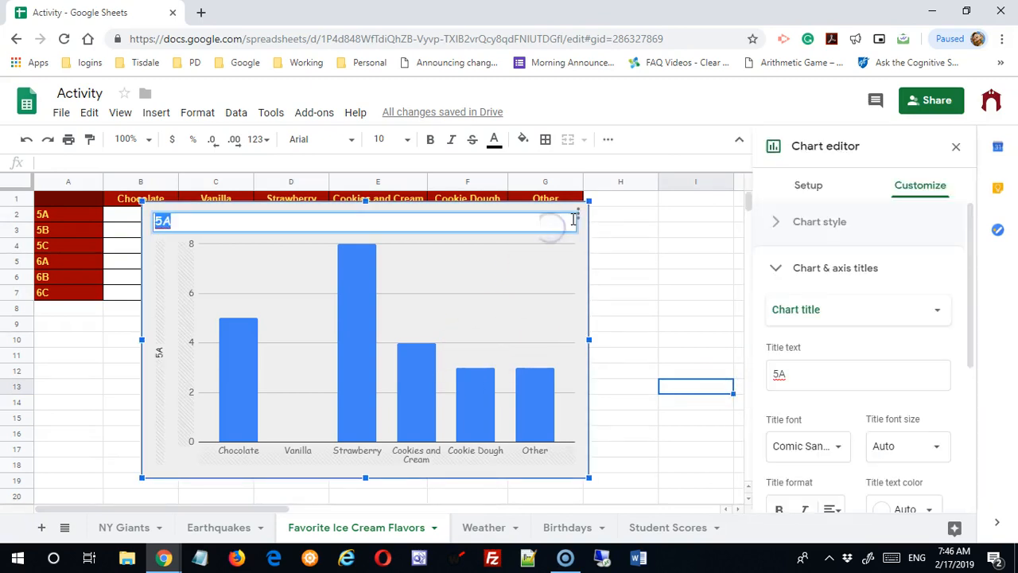
left_click(579, 215)
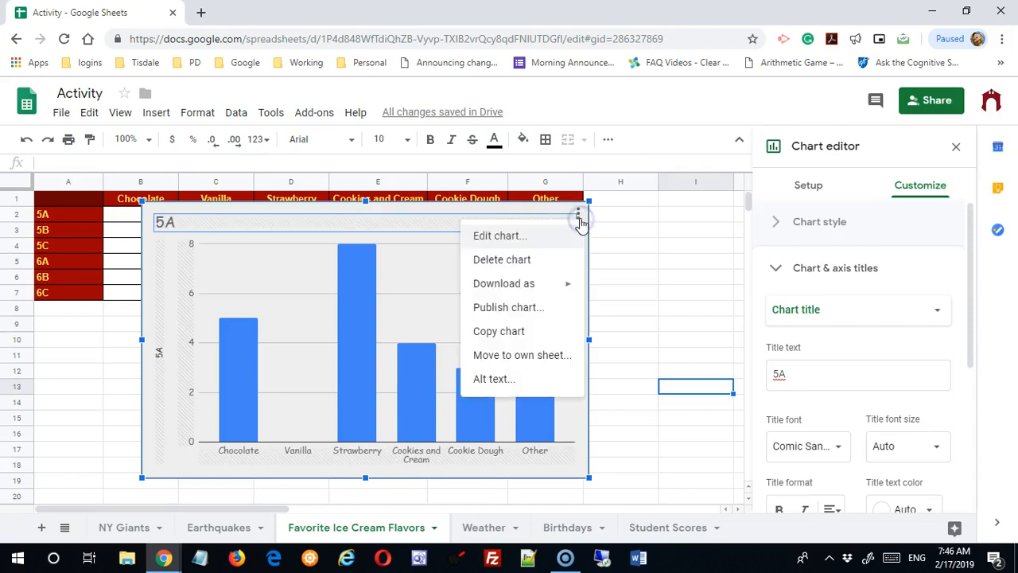
left_click(557, 237)
left_click(800, 372)
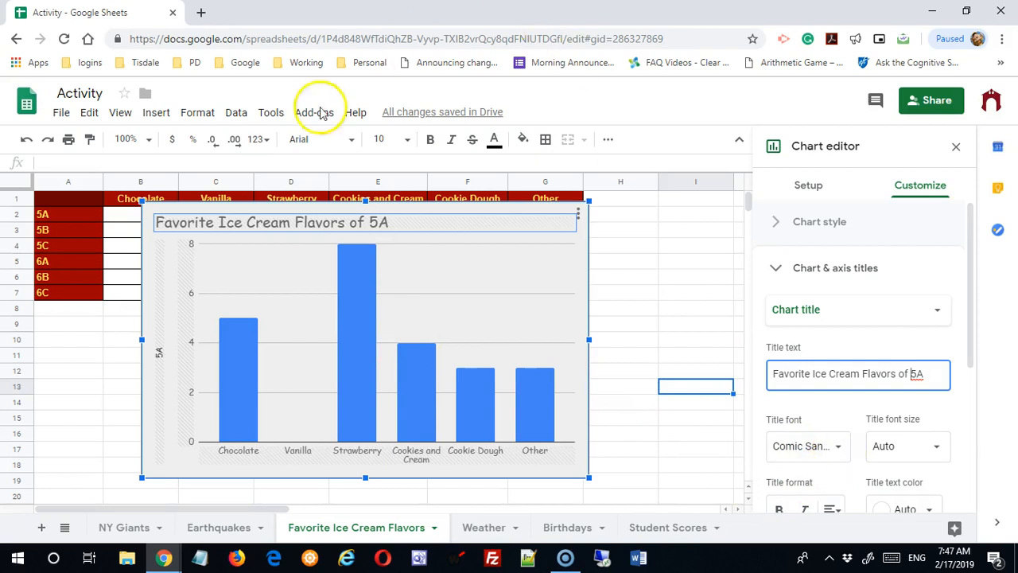
Try Georgia as the chart title's font and return it to Comic Sans MS
left_click(839, 447)
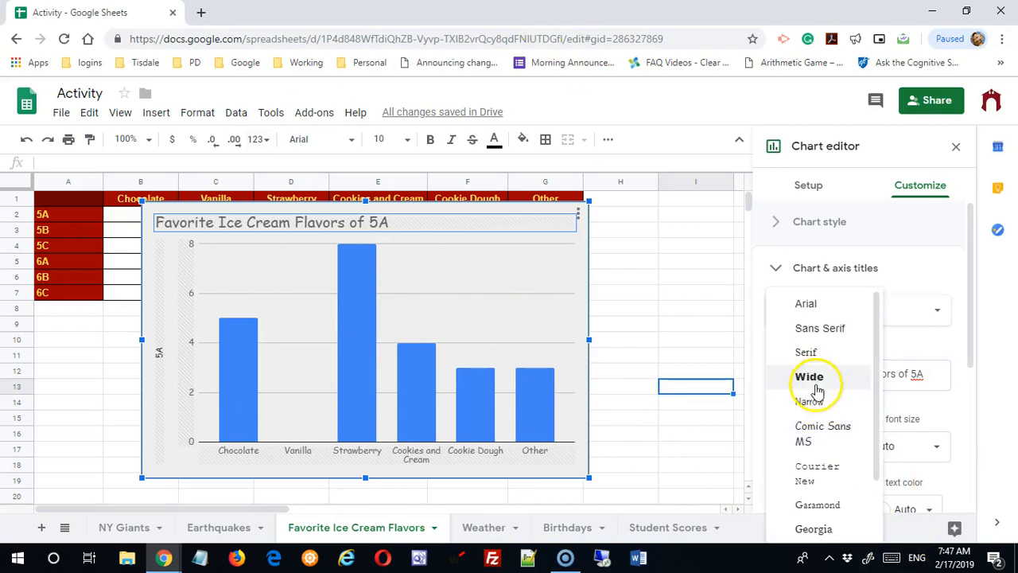
scroll(831, 430, "down", 3)
left_click(824, 455)
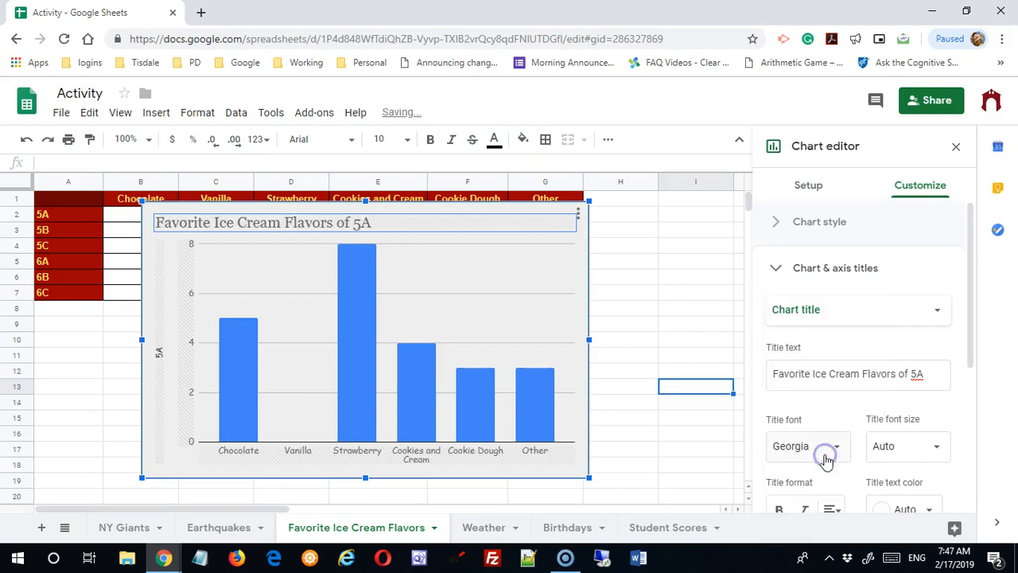
left_click(835, 452)
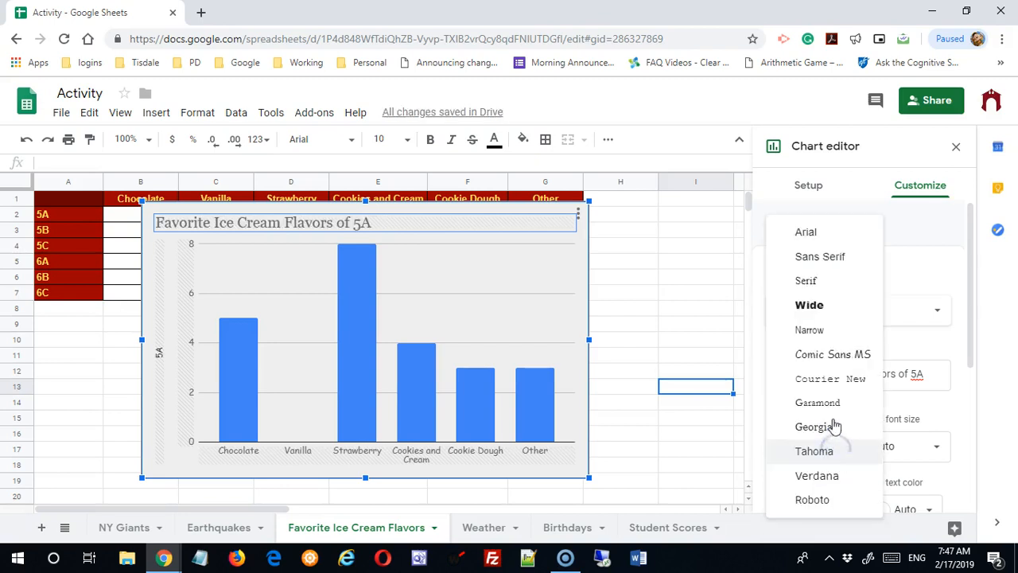
left_click(833, 356)
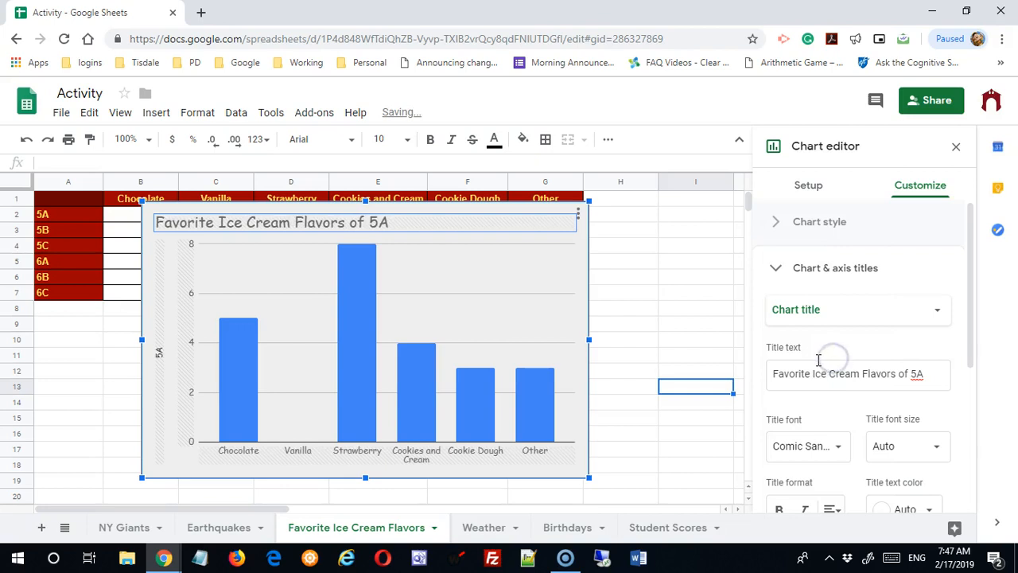
left_click_drag(972, 308, 986, 365)
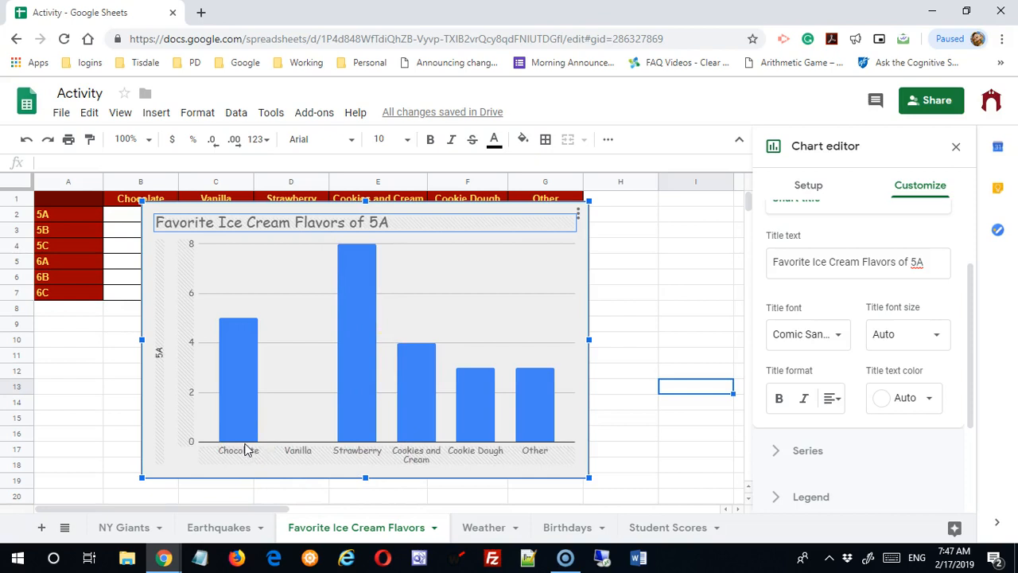
left_click(937, 341)
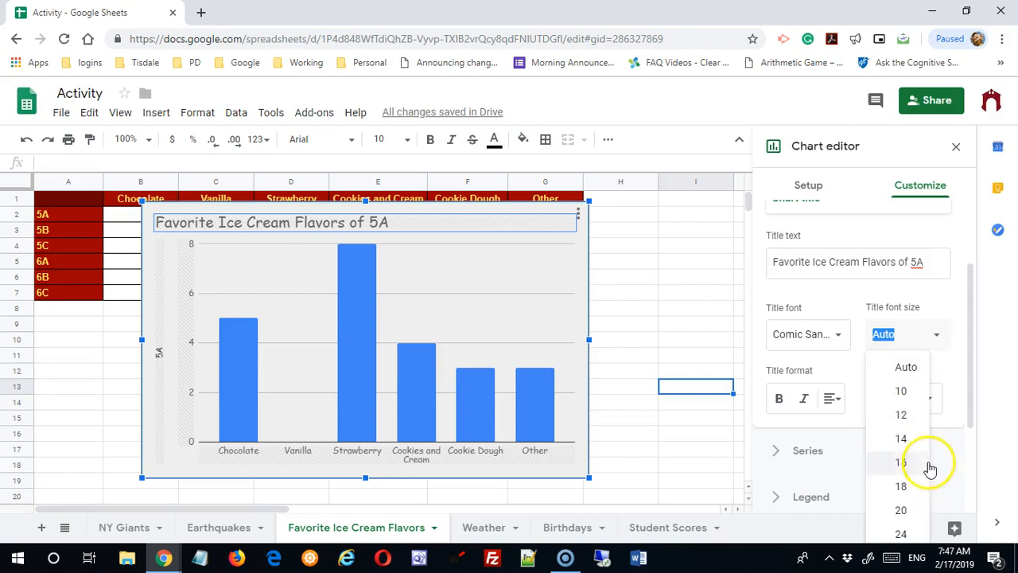
left_click(952, 297)
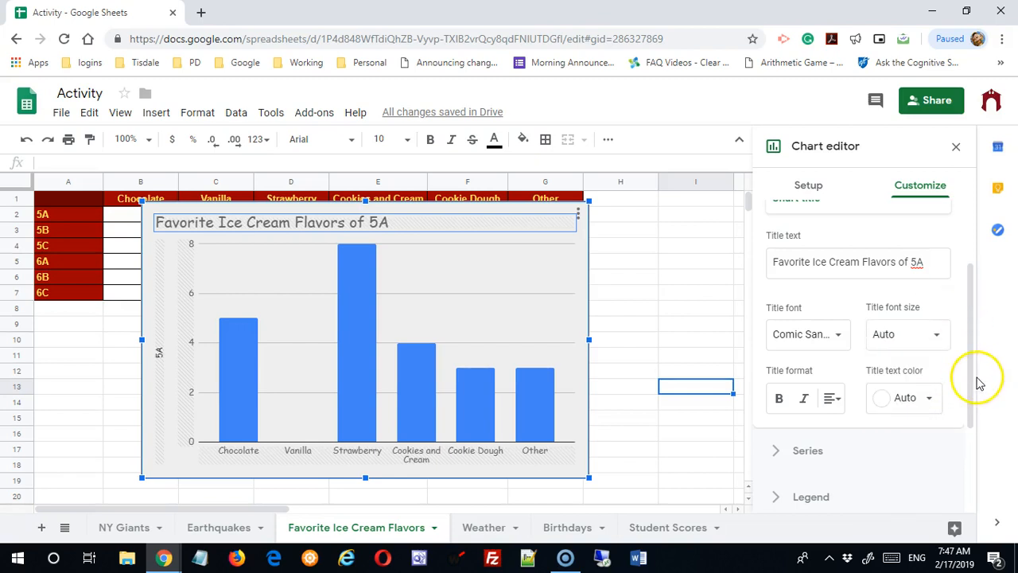
Make the chart title bold, center-aligned and dark red, trying italic and turning it off again
left_click_drag(981, 382, 982, 411)
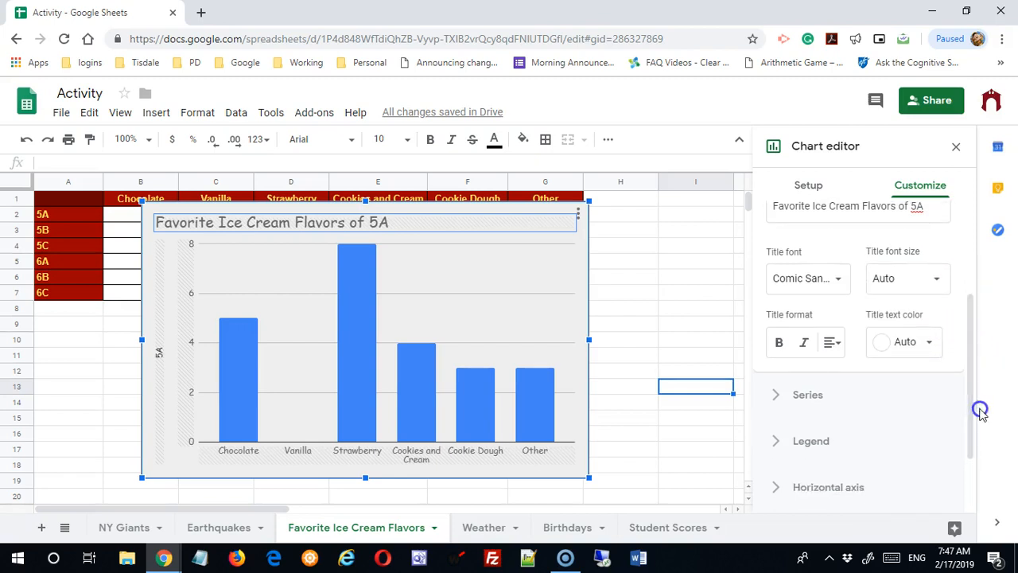
left_click(780, 343)
left_click(805, 344)
left_click(805, 343)
left_click(832, 342)
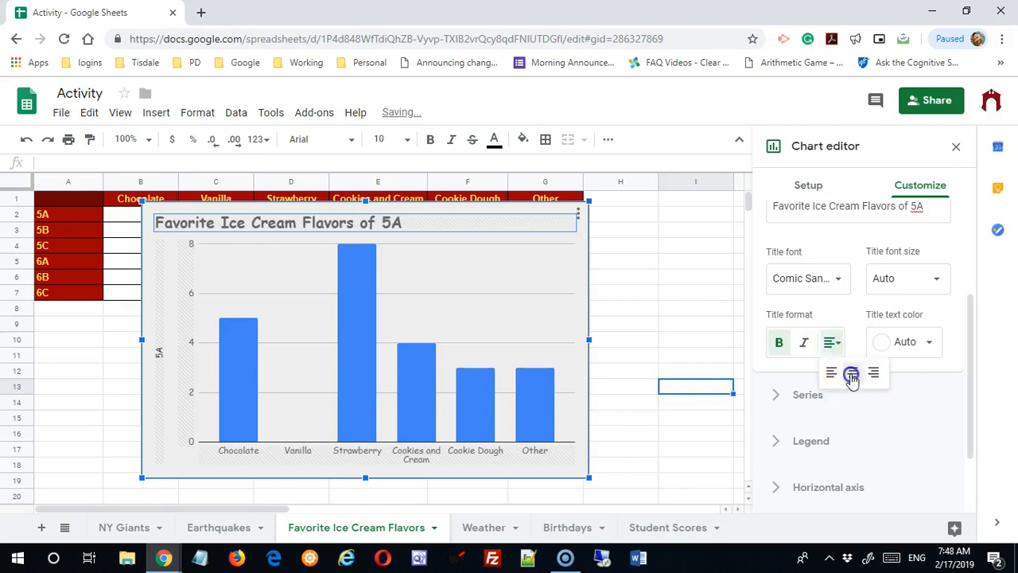
left_click(852, 374)
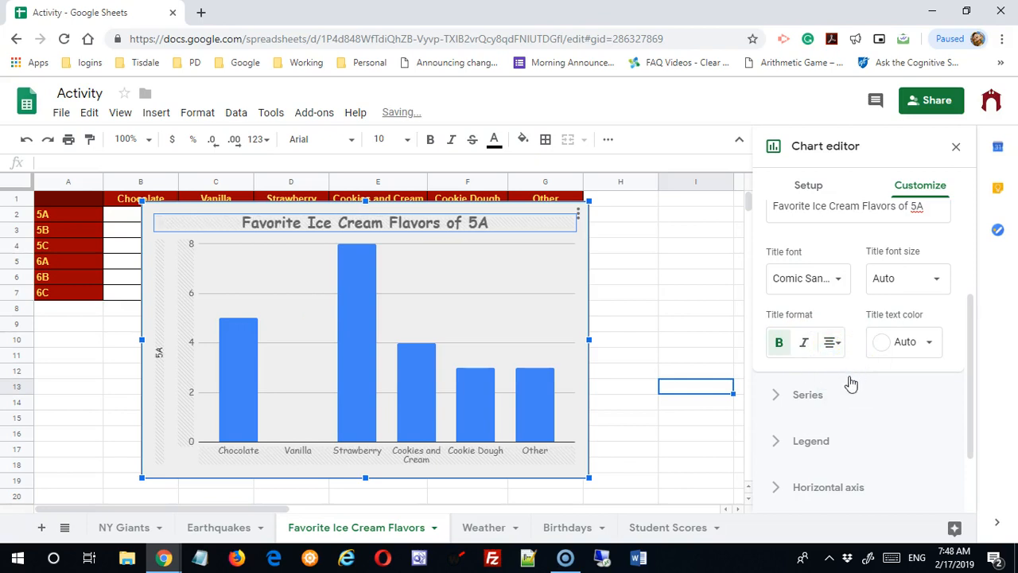
left_click(926, 341)
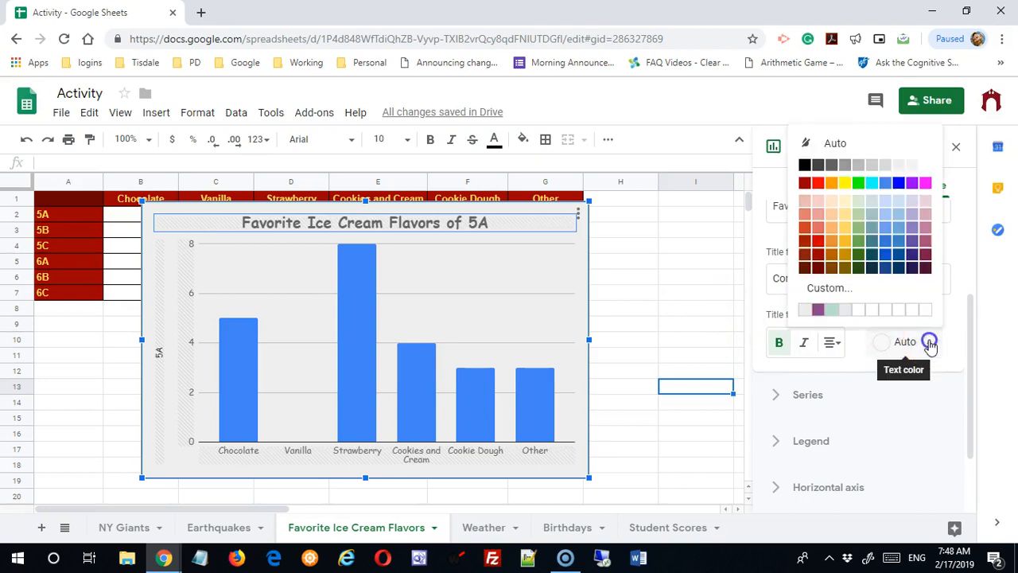
left_click(818, 254)
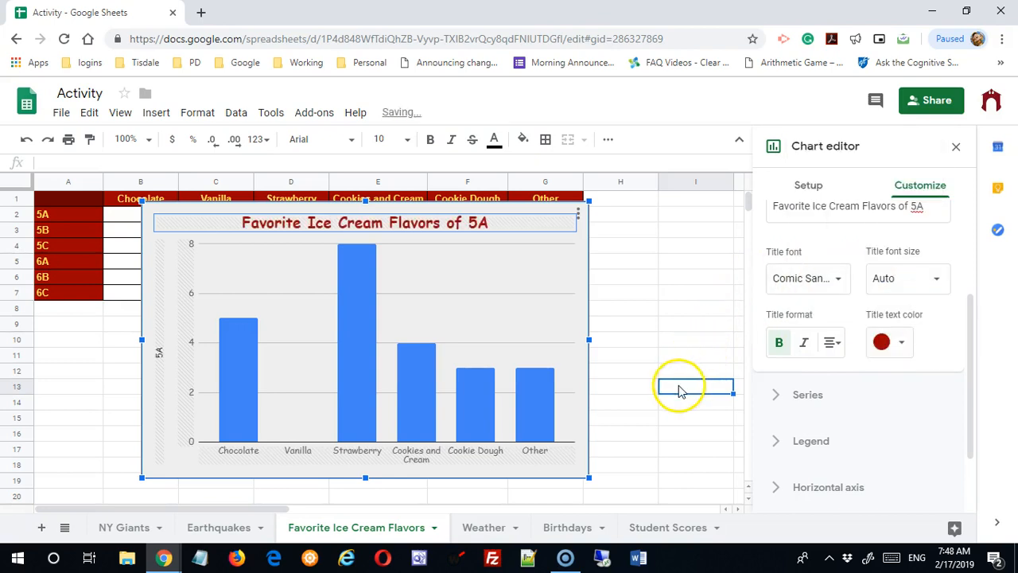
Try the sample text "rrttete" as the chart subtitle and delete it again
left_click_drag(971, 355, 981, 267)
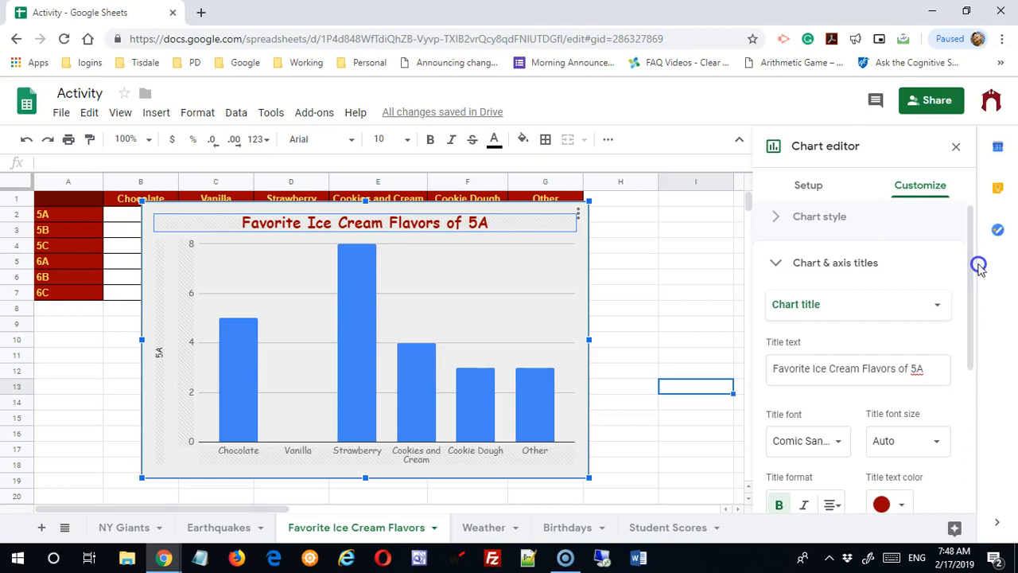
left_click(934, 310)
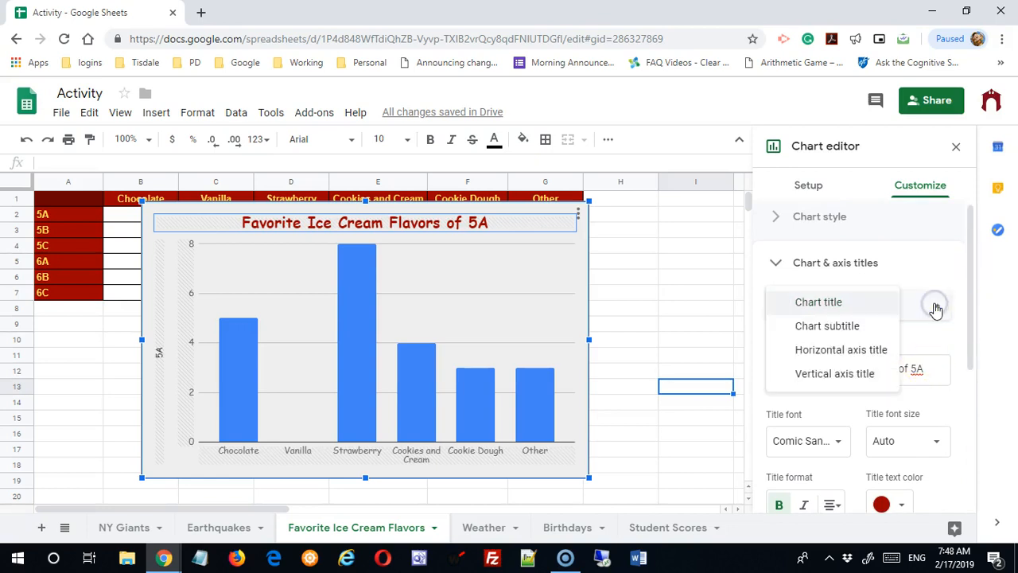
left_click(869, 326)
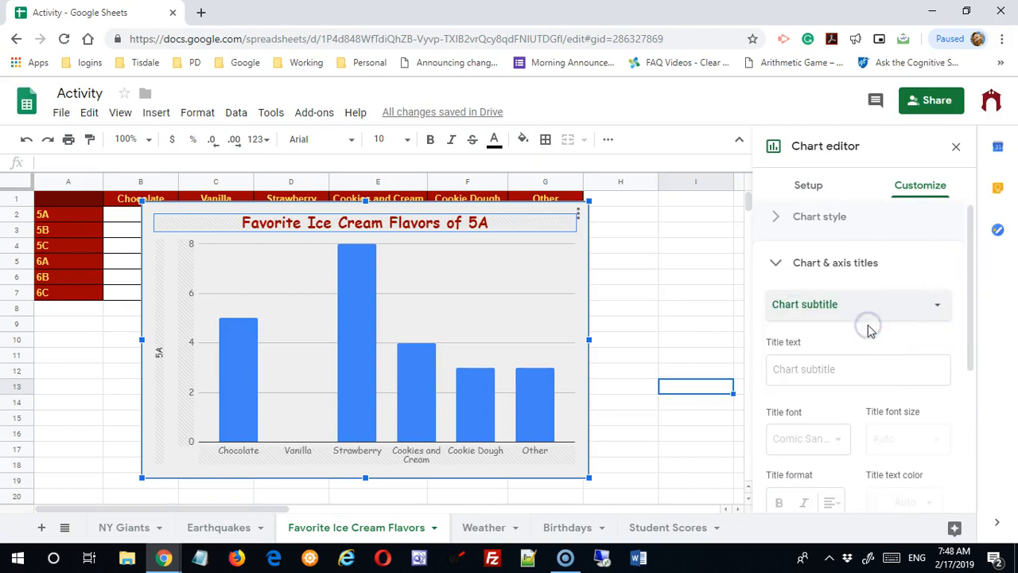
left_click(802, 367)
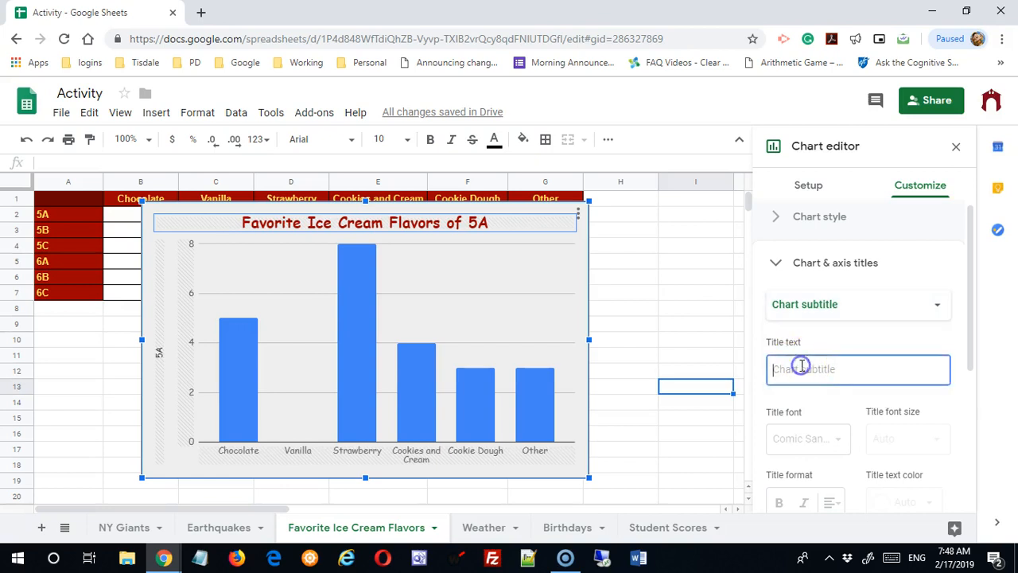
type("rttete")
left_click(886, 327)
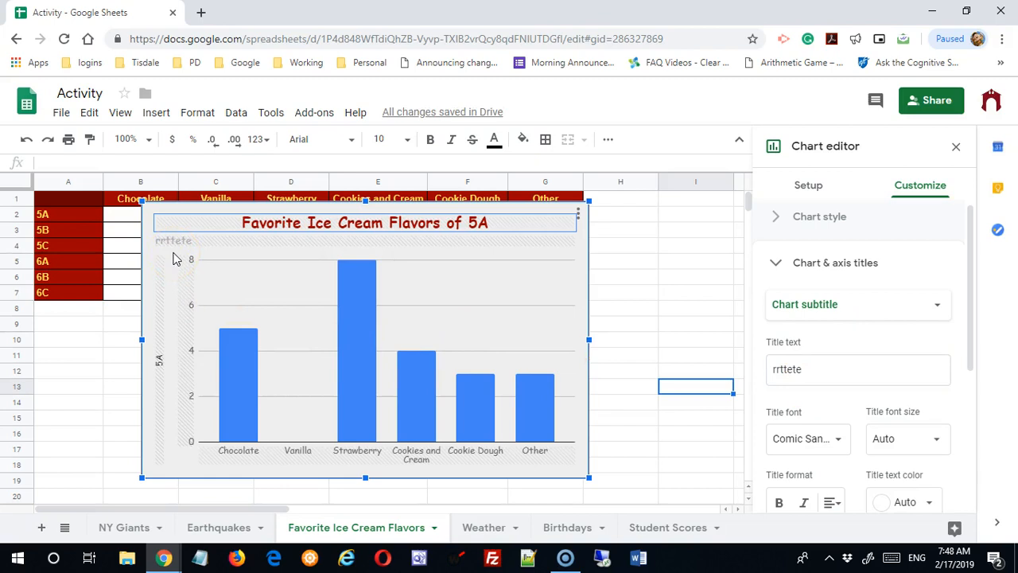
left_click_drag(828, 369, 654, 366)
key("BackSpace")
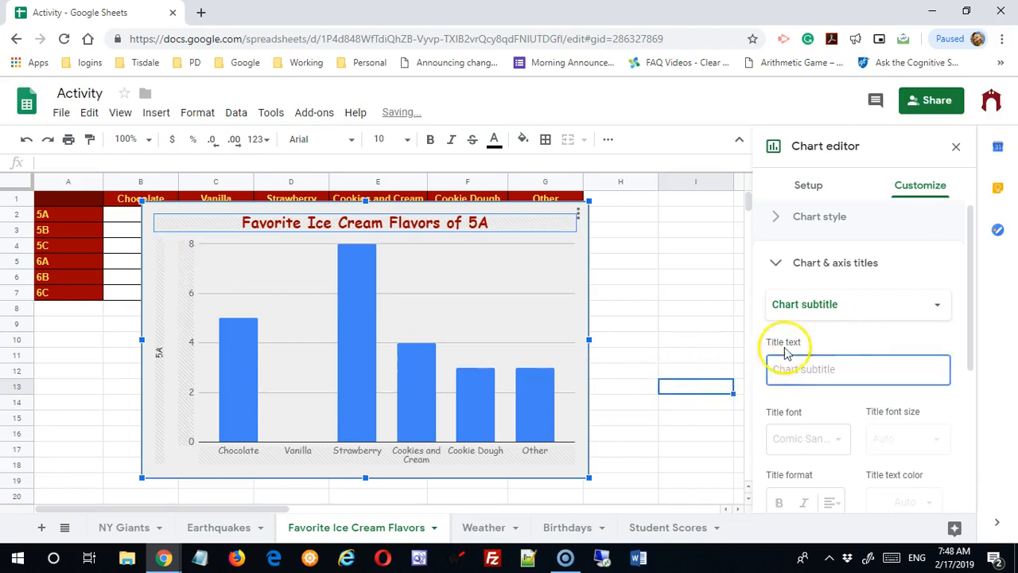
Add the horizontal axis title "Flavors" to the chart
left_click(941, 308)
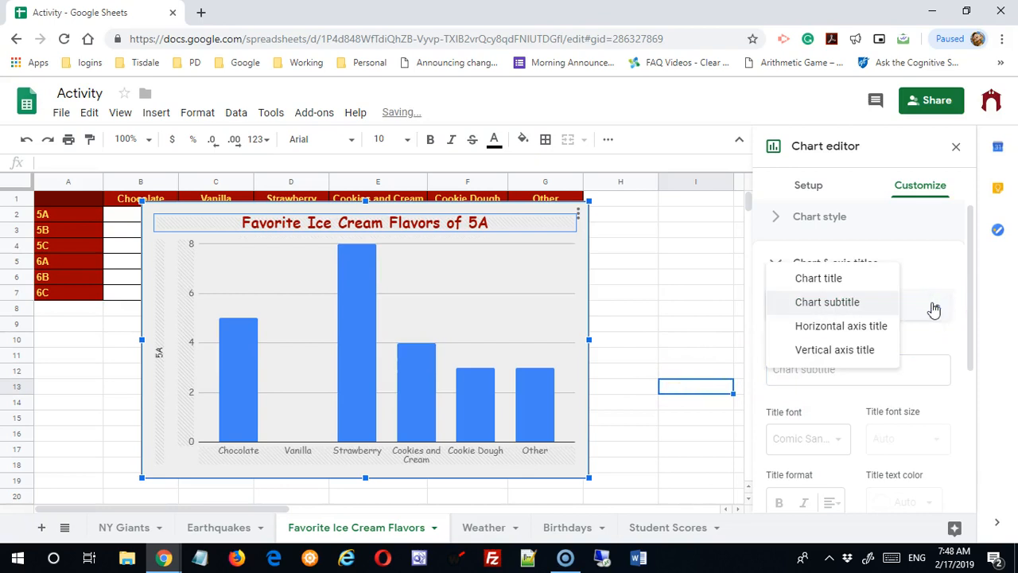
left_click(832, 328)
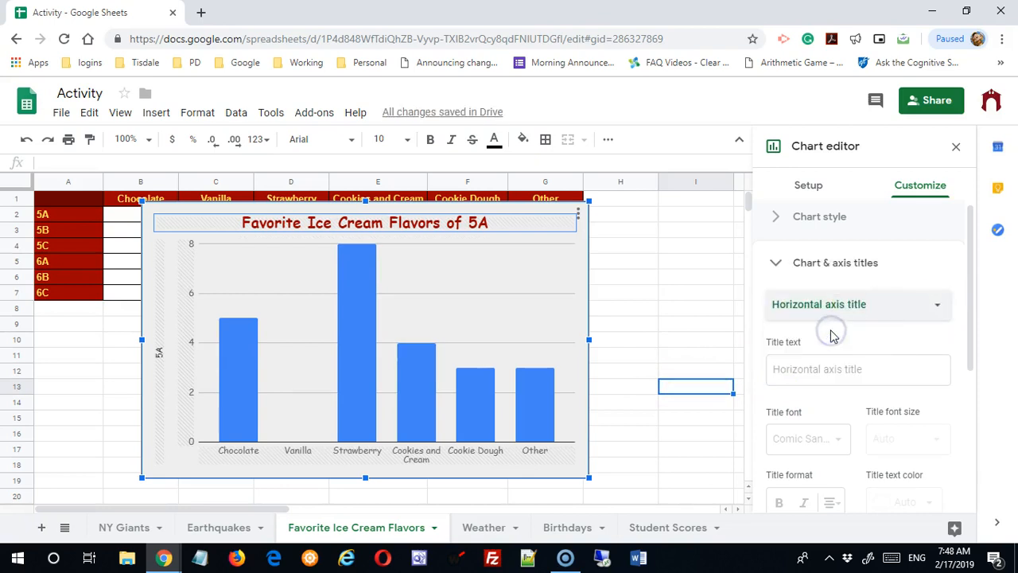
left_click(816, 368)
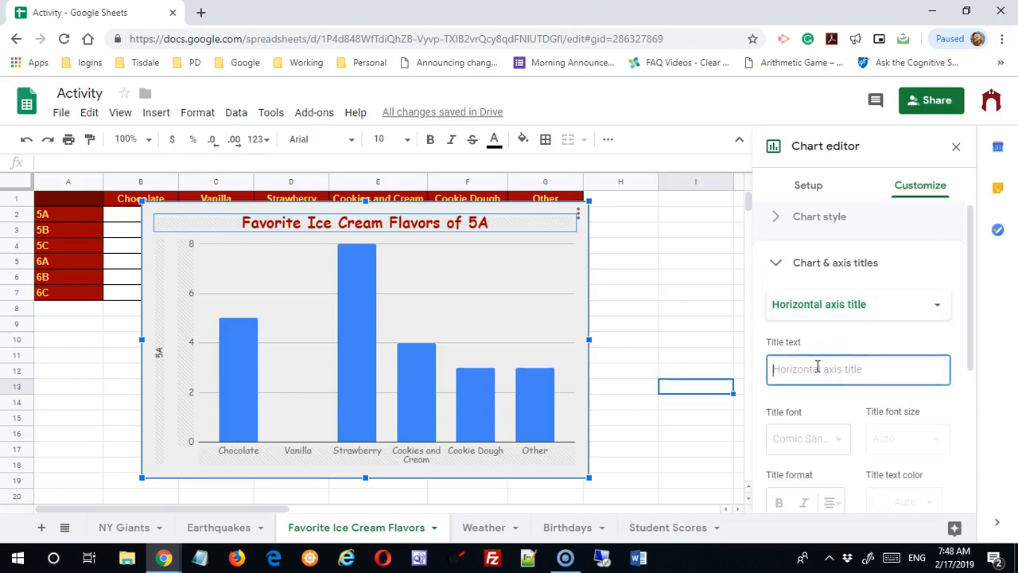
type("Flavors")
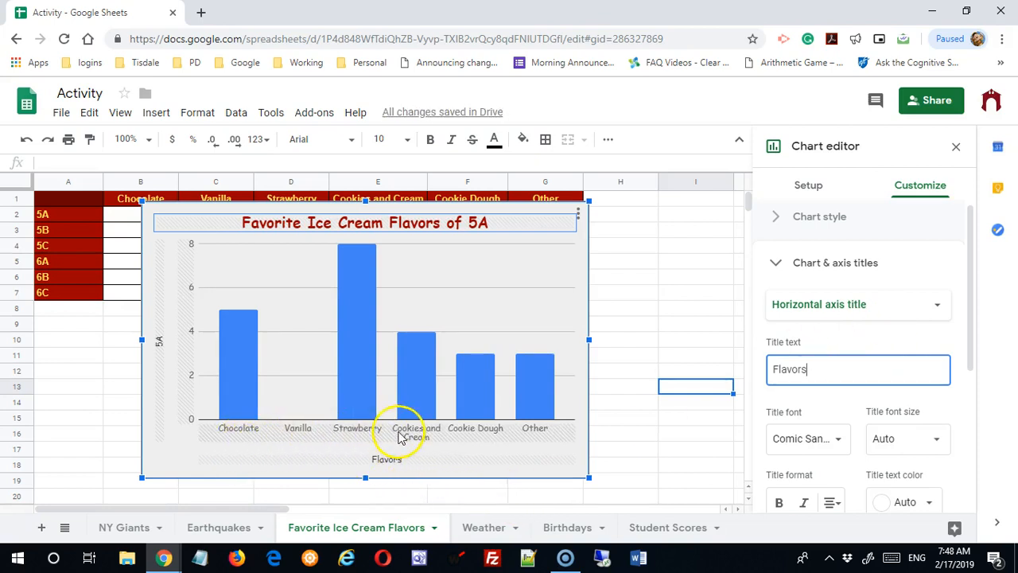
left_click(841, 345)
Change the vertical axis title to "Student Votes" and leave the chart editor
left_click(936, 306)
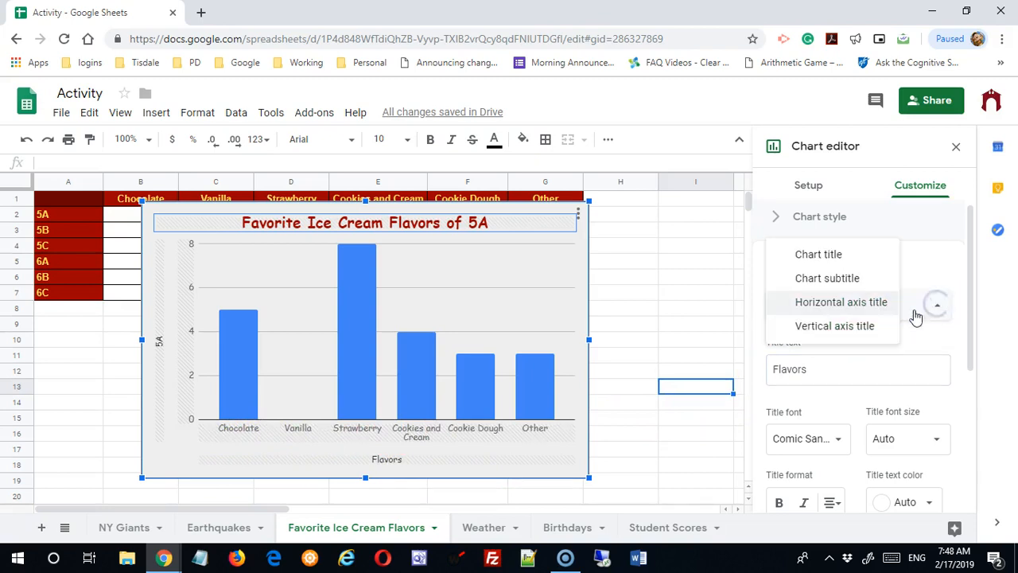
left_click(865, 326)
left_click_drag(808, 377, 748, 383)
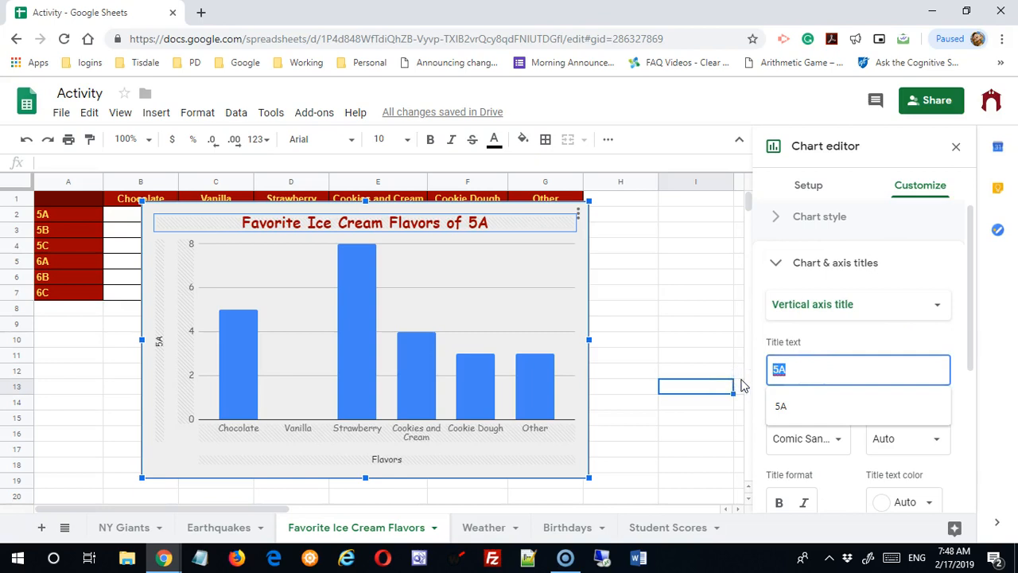
type("Student Vot")
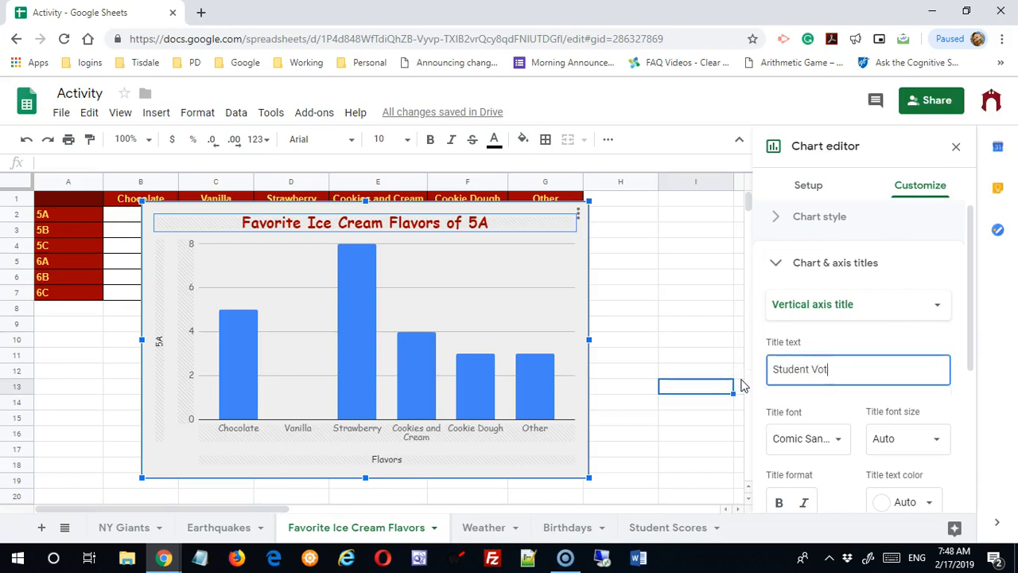
type("es")
left_click(720, 326)
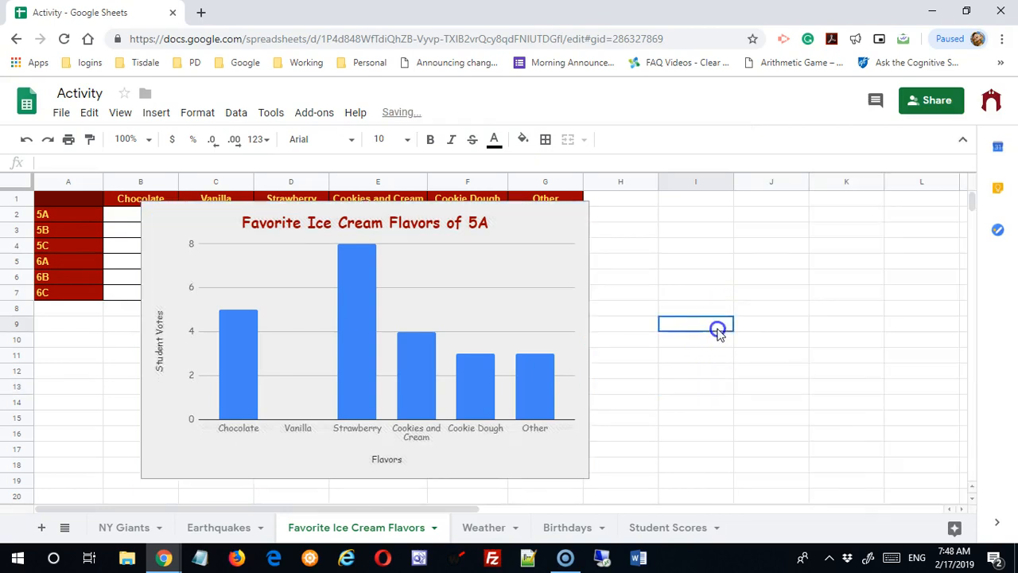
Reopen the ice cream chart for editing and show its chart and axis title settings
left_click(564, 220)
right_click(564, 221)
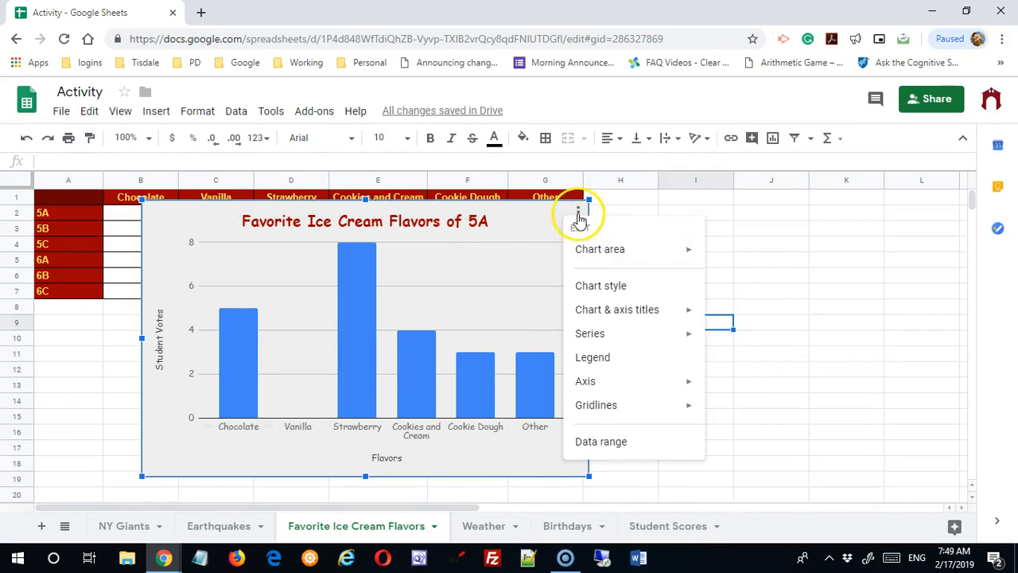
left_click(579, 210)
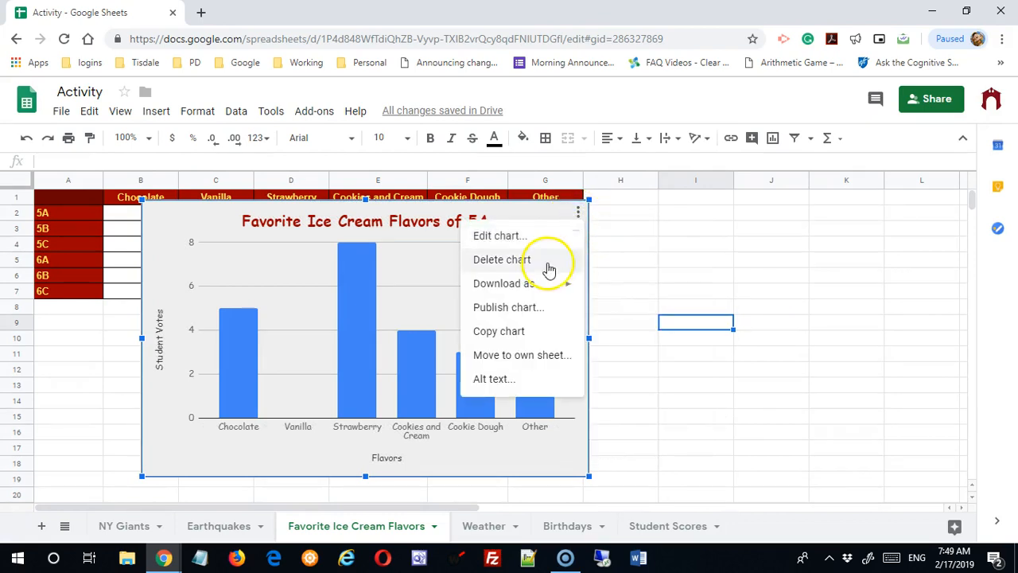
left_click(559, 235)
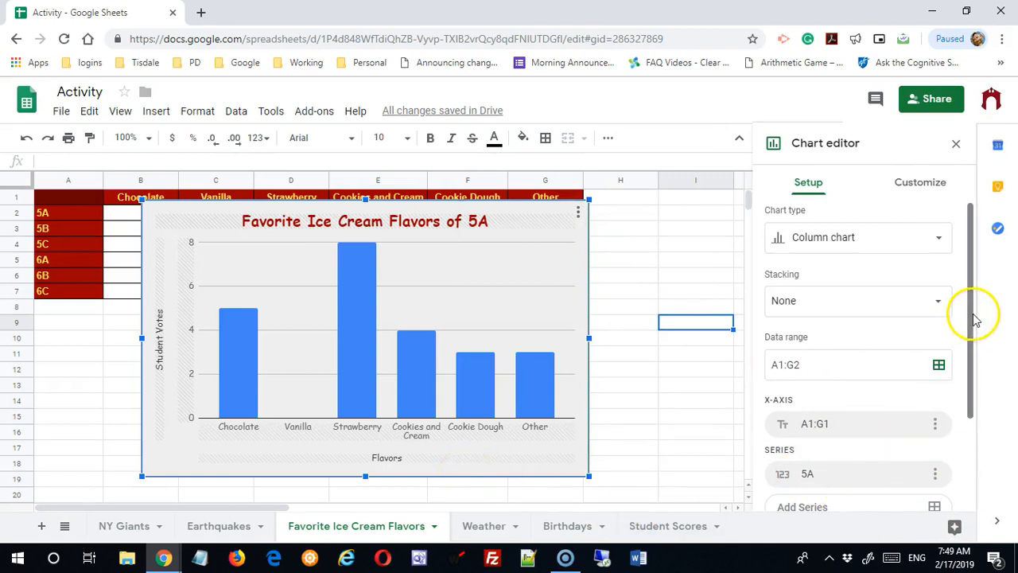
scroll(974, 323, "up", 1)
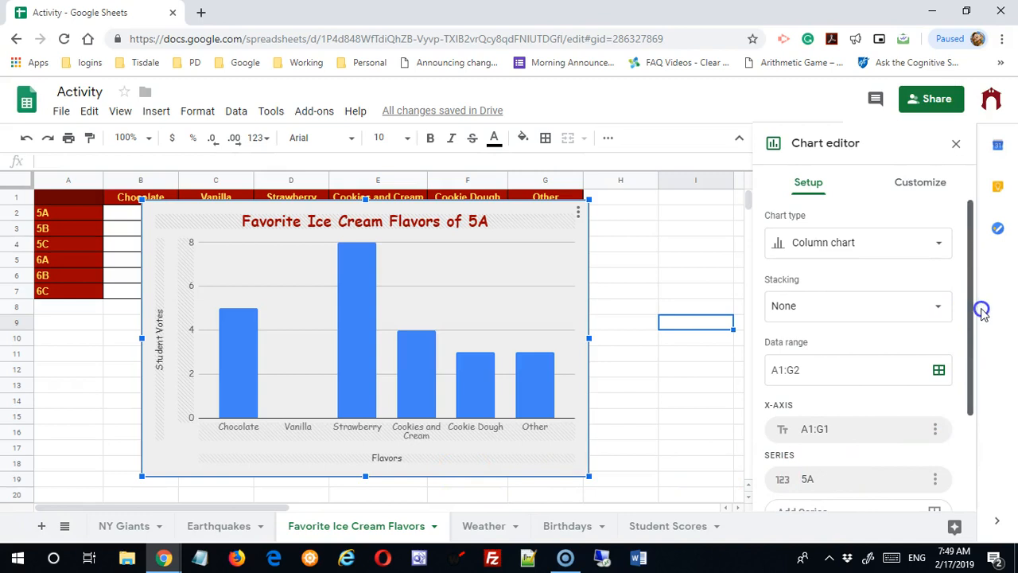
left_click(920, 183)
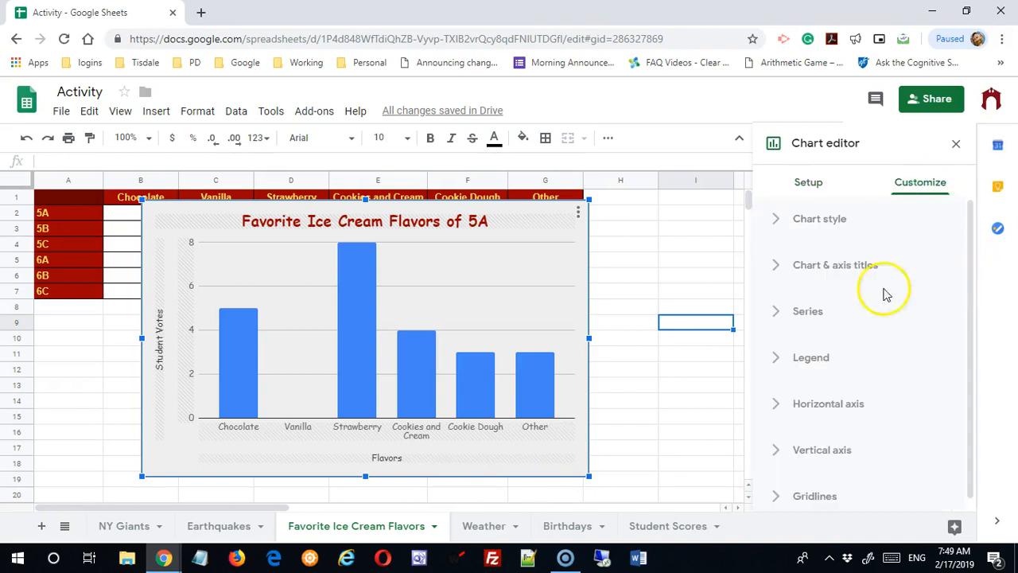
left_click(777, 266)
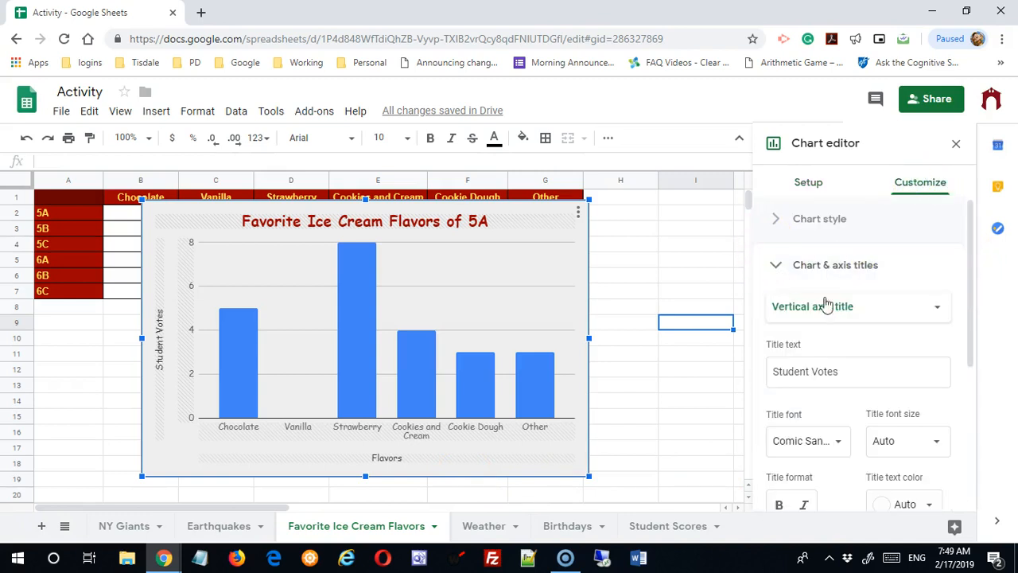
Make the vertical axis title "Student Votes" dark red and bold
left_click_drag(974, 360, 969, 417)
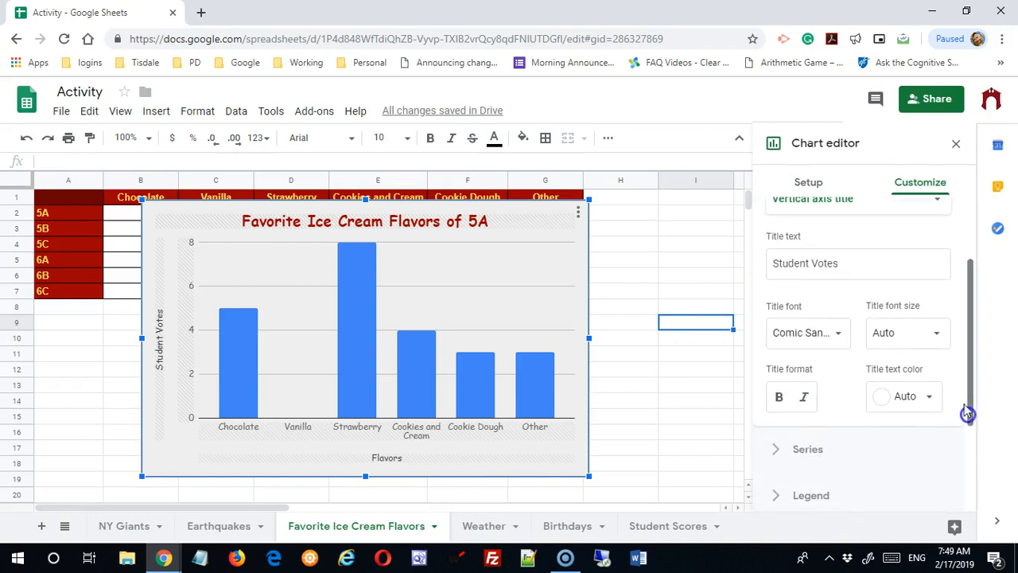
left_click(887, 395)
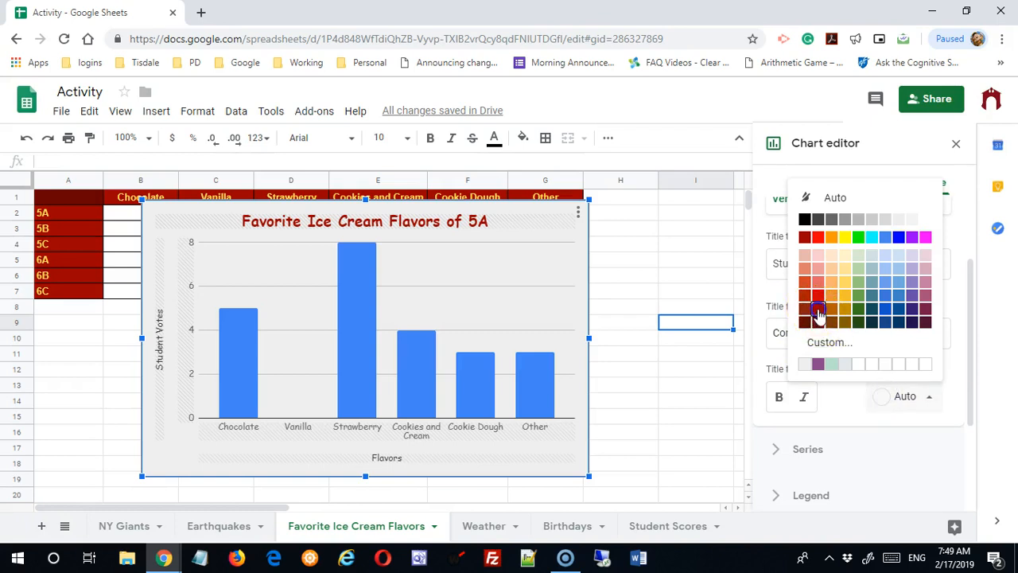
left_click(818, 310)
left_click(780, 396)
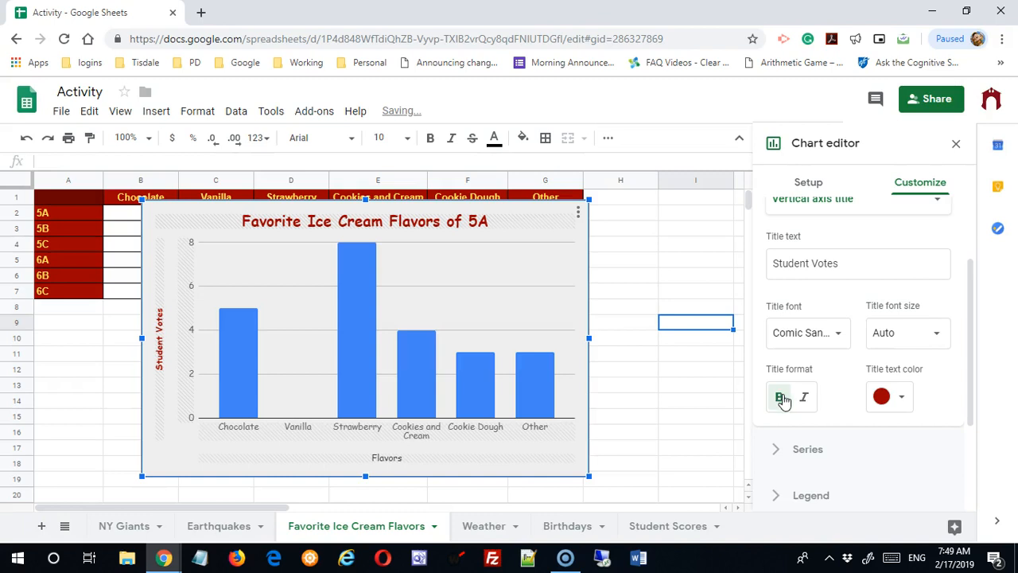
Make the horizontal axis title "Flavors" dark red and bold, with a font size of 14
scroll(876, 302, "up", 2)
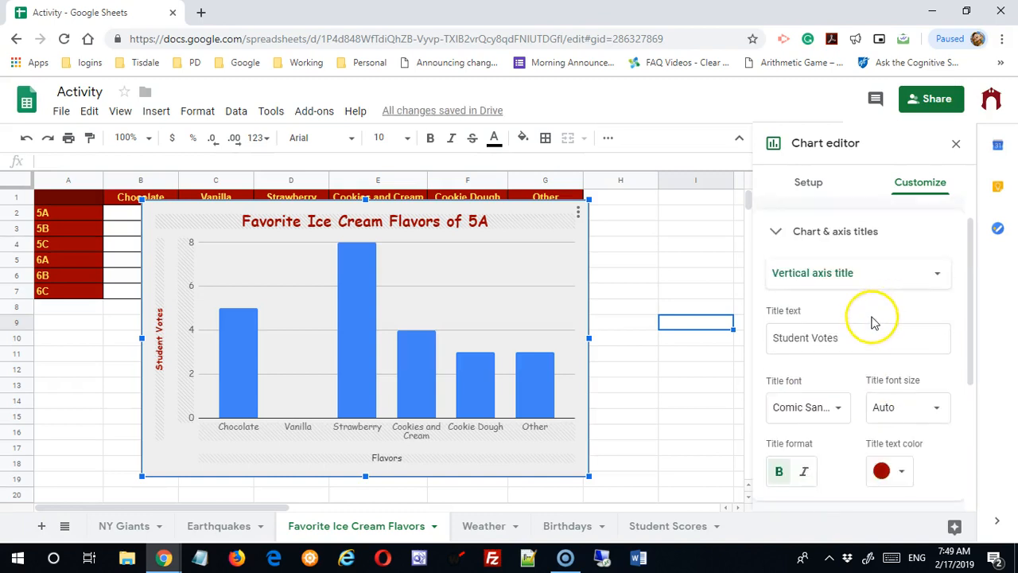
left_click(901, 270)
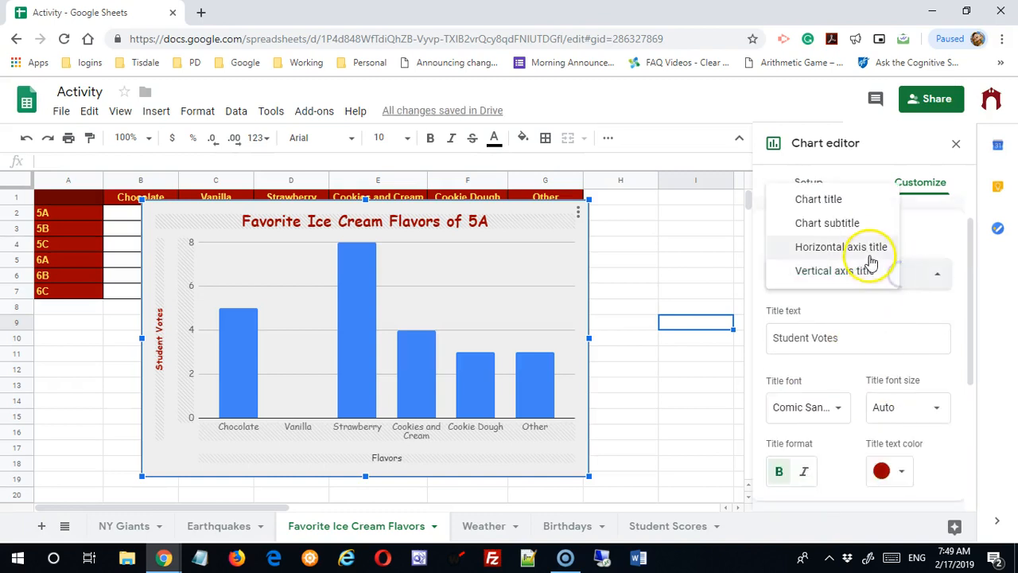
left_click(875, 251)
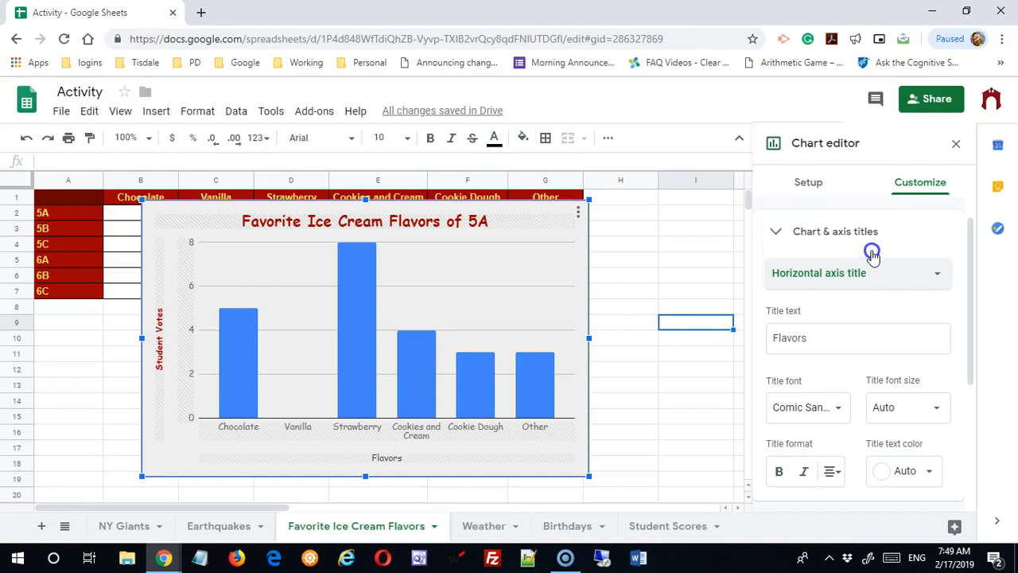
left_click(905, 470)
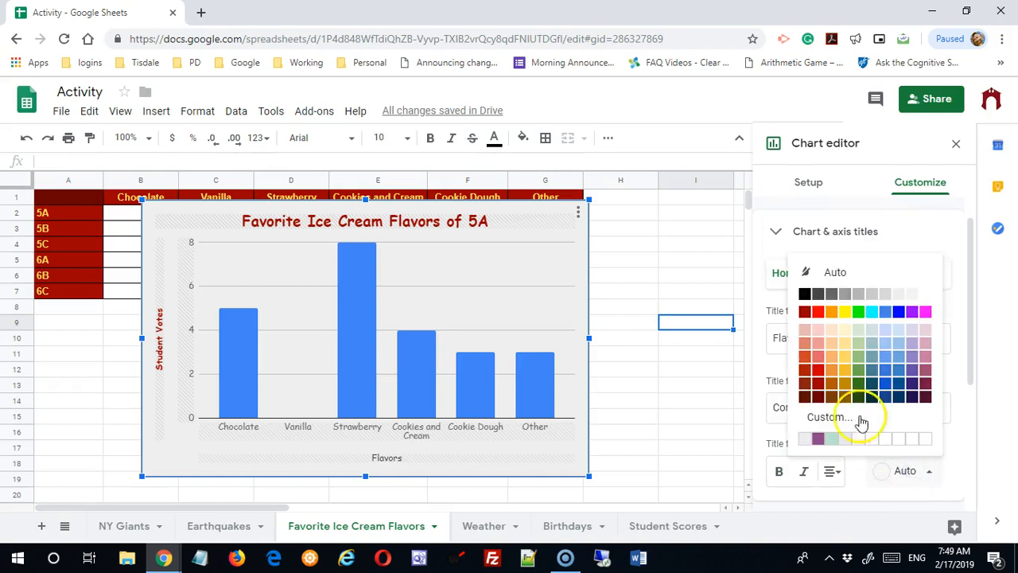
left_click(817, 385)
left_click(778, 470)
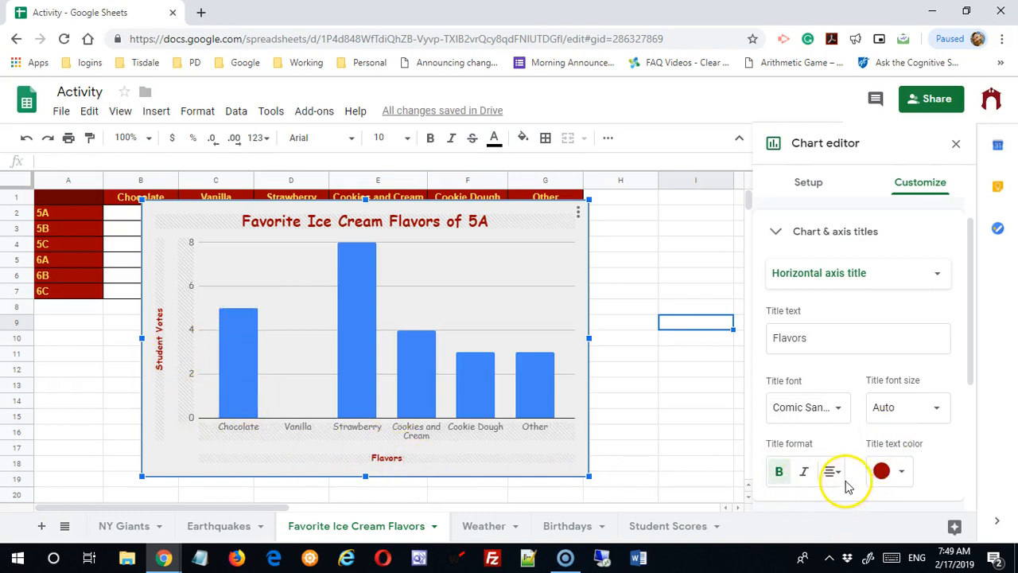
left_click(933, 412)
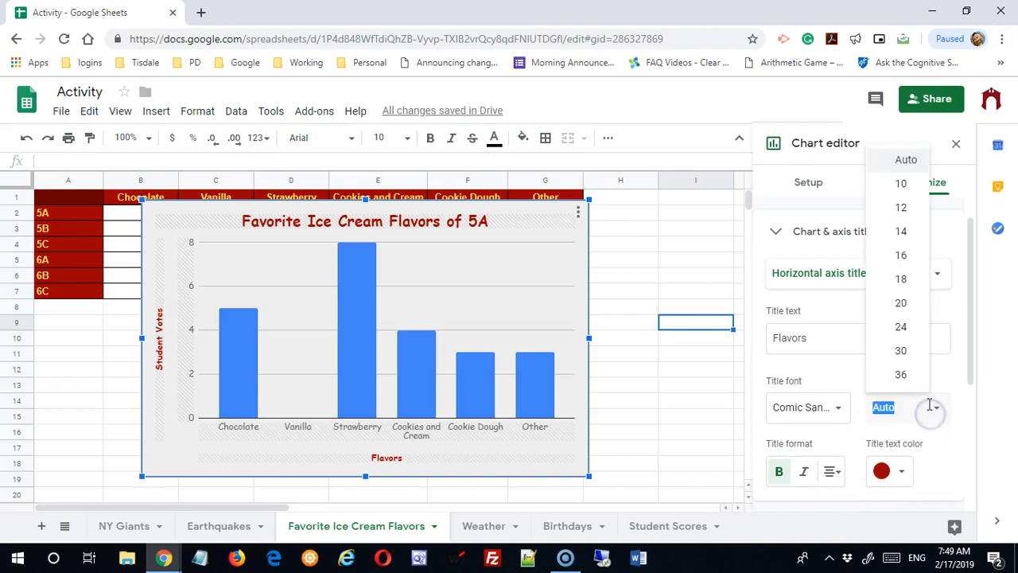
left_click(904, 230)
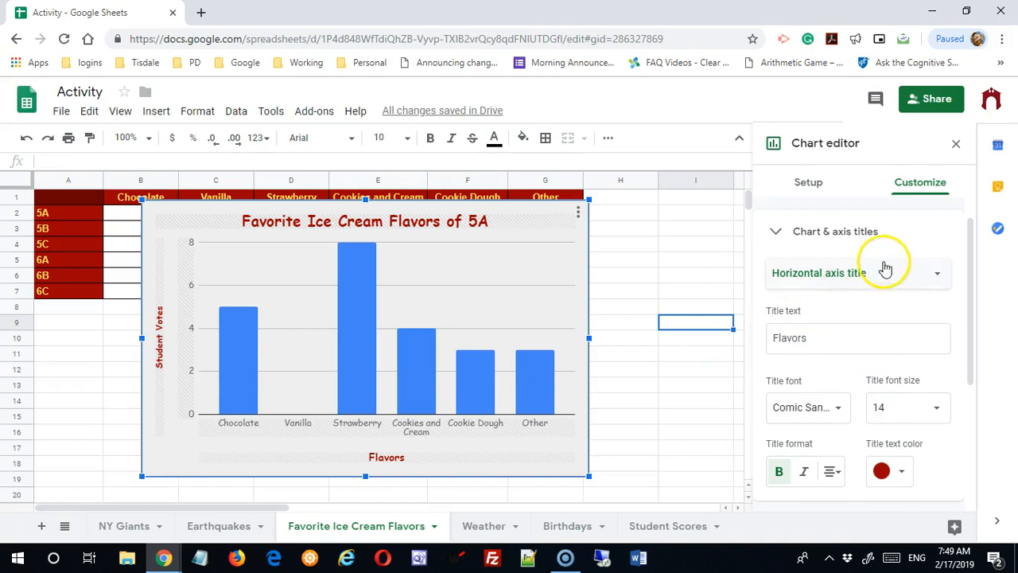
Set the font size of the vertical axis title "Student Votes" to 14
left_click(923, 273)
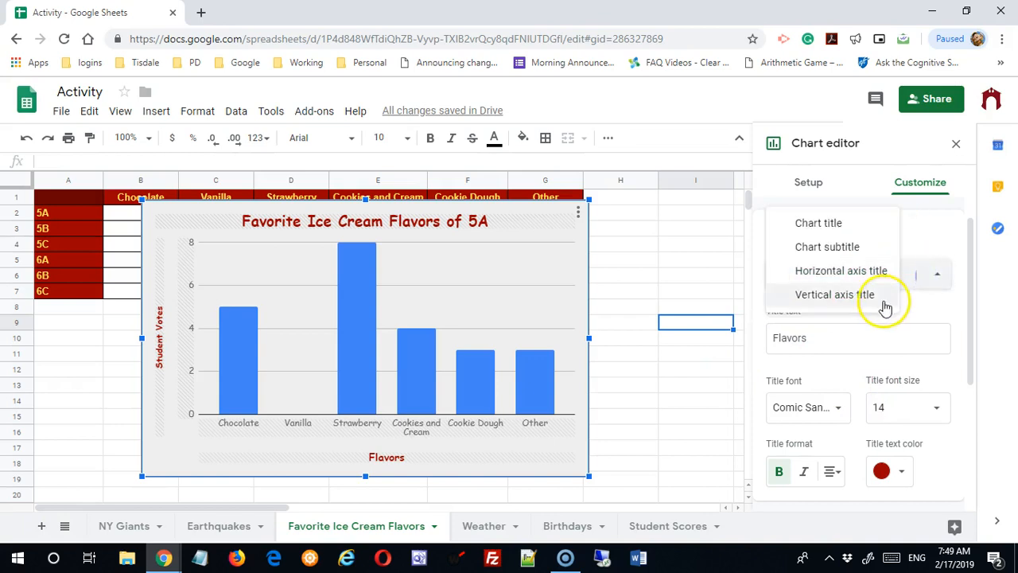
left_click(811, 297)
left_click(907, 409)
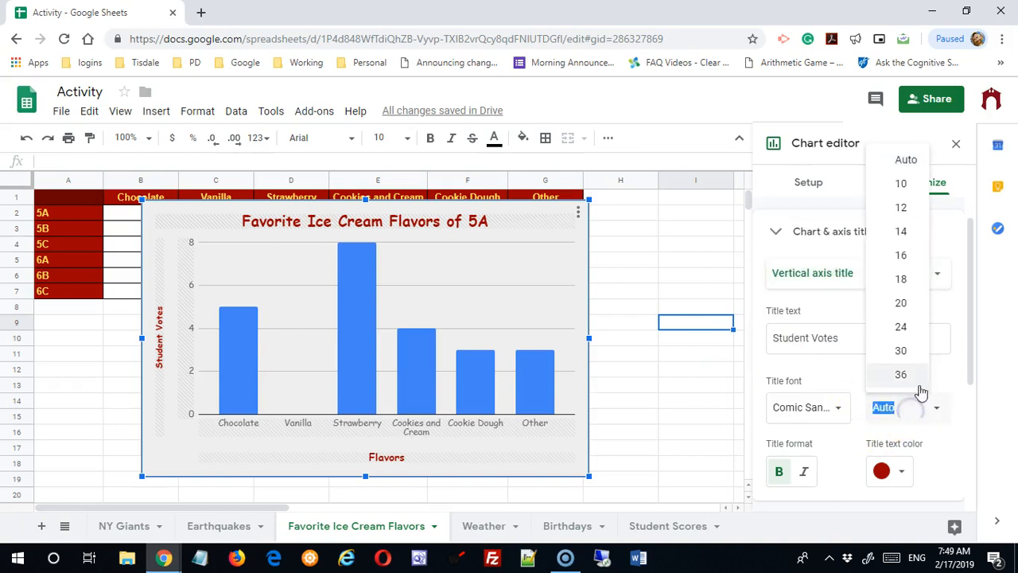
left_click(901, 232)
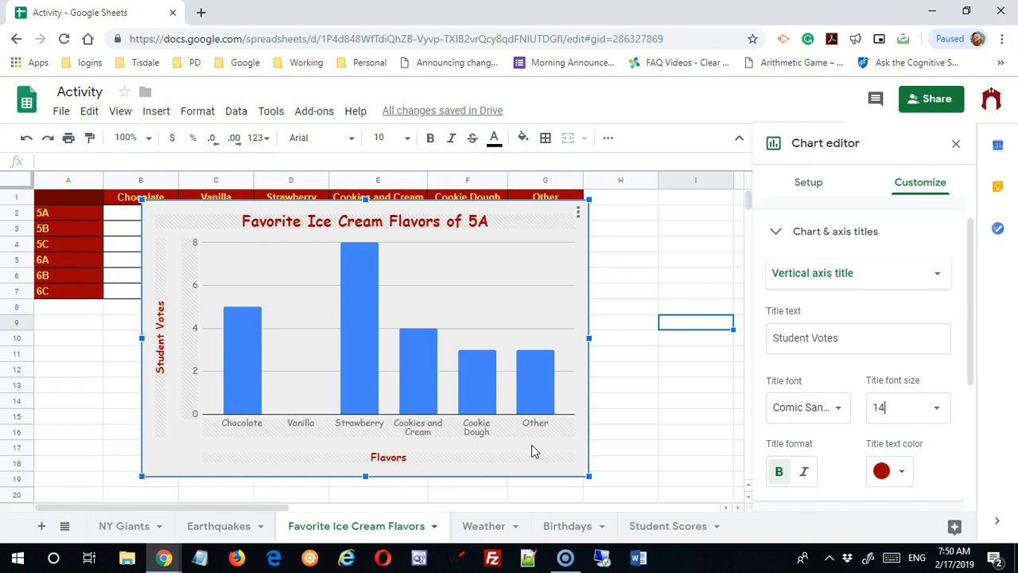
Change the column color of the 5A series to dark red
mouse_move(478, 416)
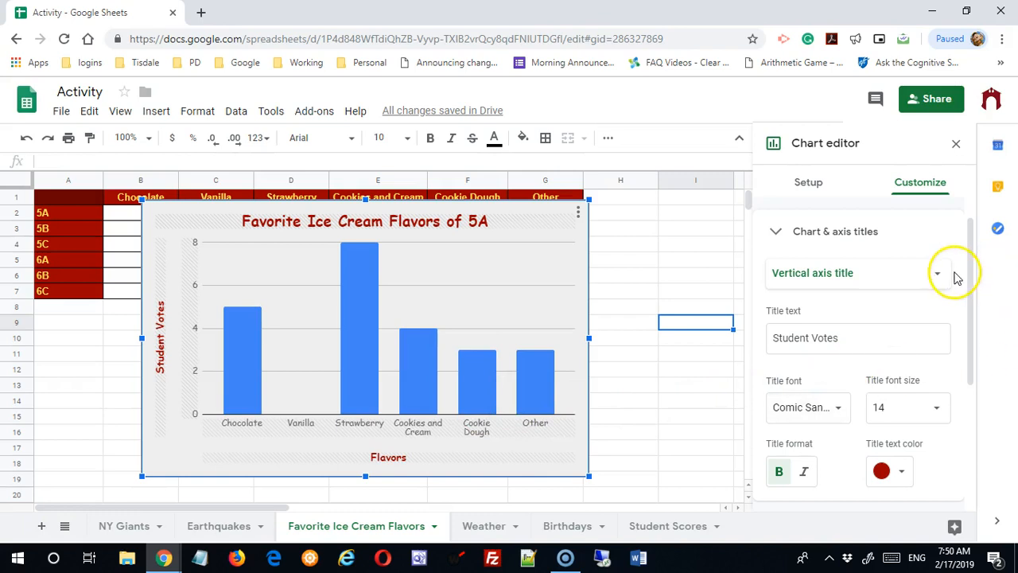
left_click(782, 236)
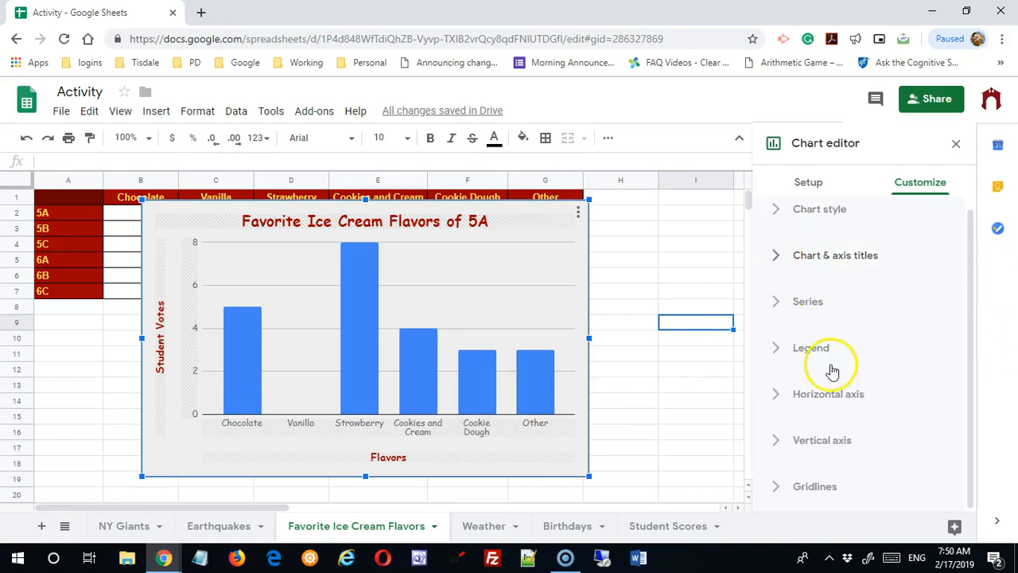
left_click(778, 306)
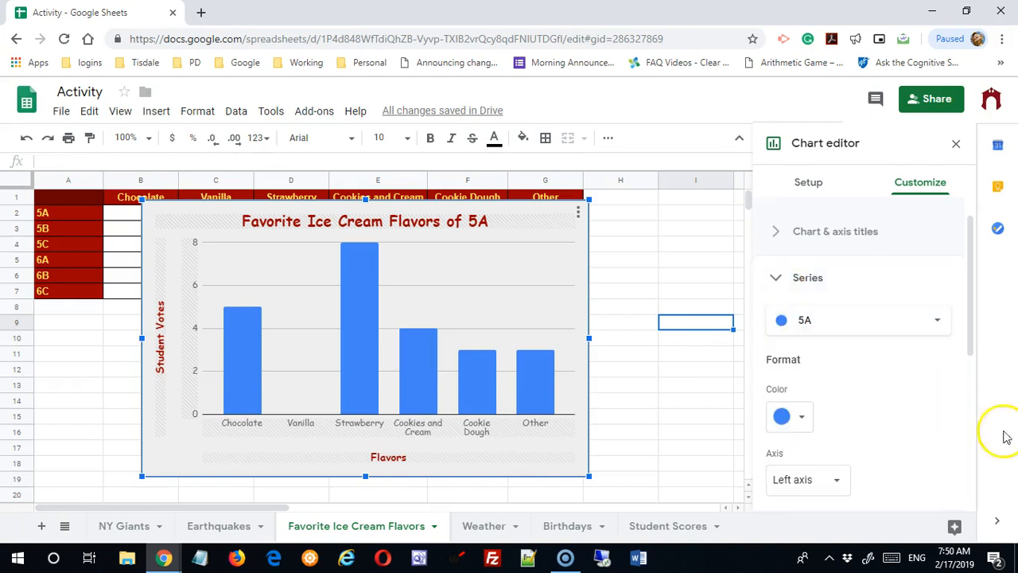
scroll(954, 372, "down", 1)
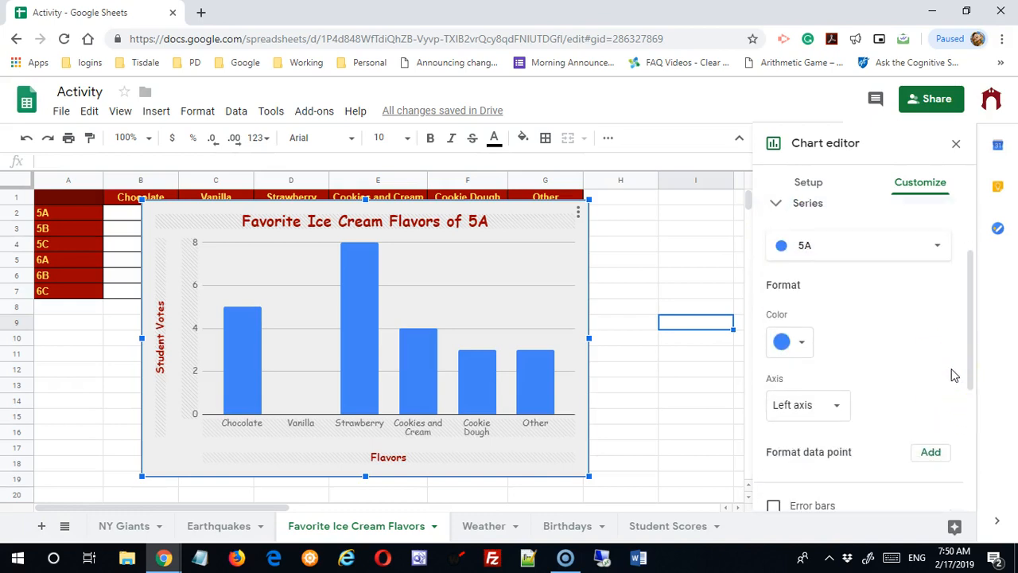
scroll(955, 374, "up", 1)
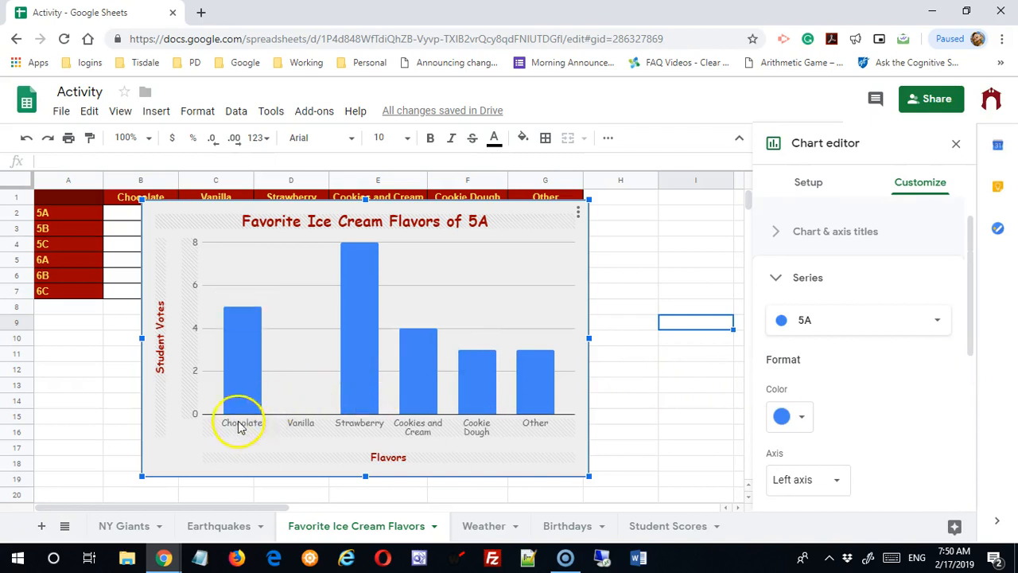
left_click(938, 322)
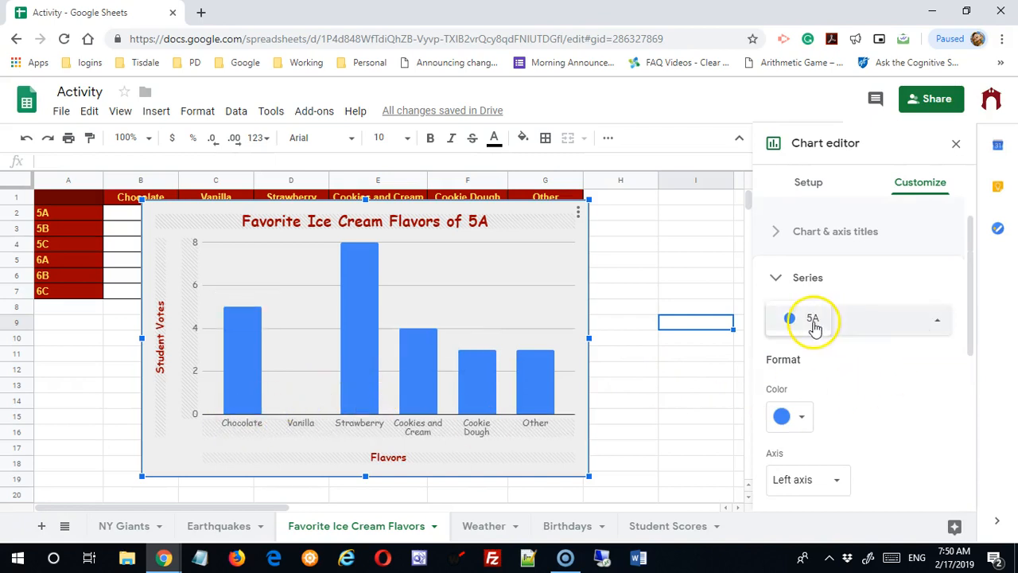
left_click(814, 326)
left_click(802, 417)
left_click(797, 343)
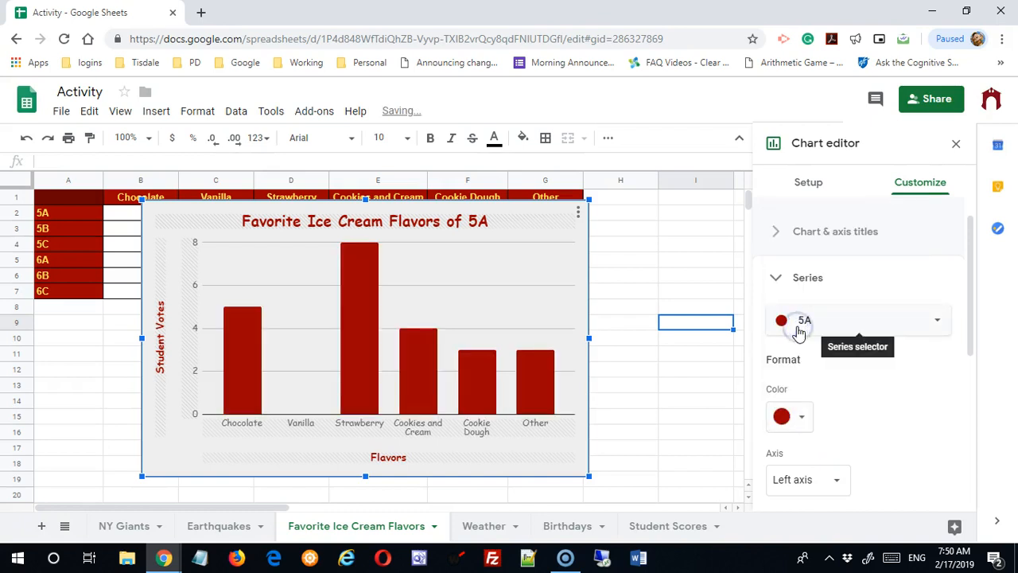
Try plotting the 5A series on the right axis, and return it to the left axis
scroll(800, 398, "down", 2)
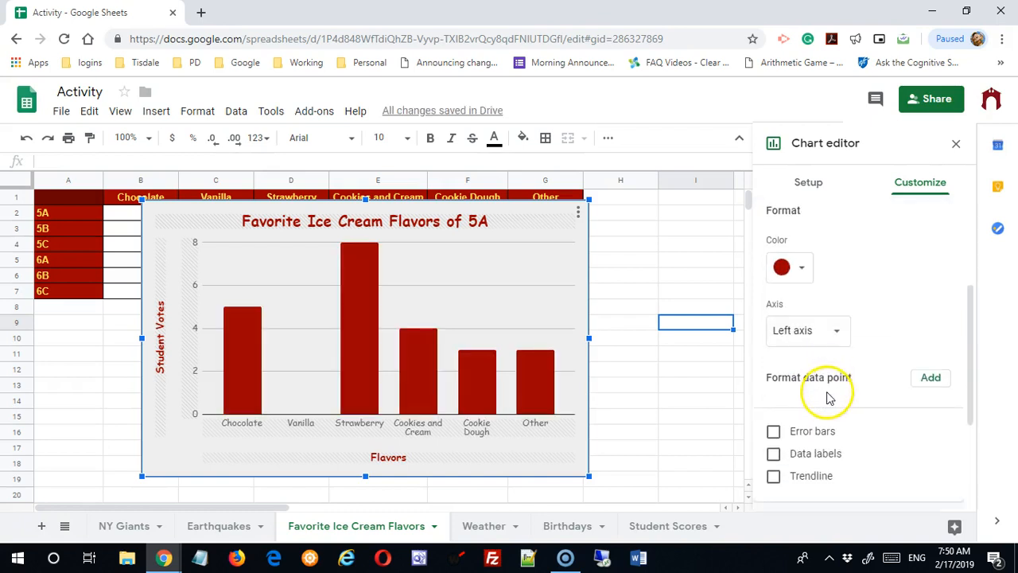
left_click(842, 339)
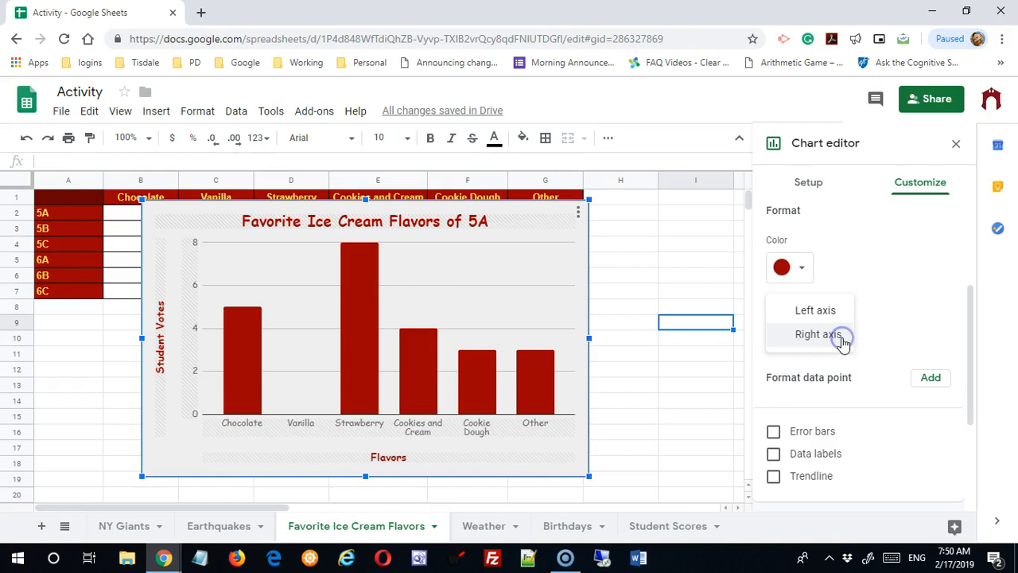
left_click(832, 333)
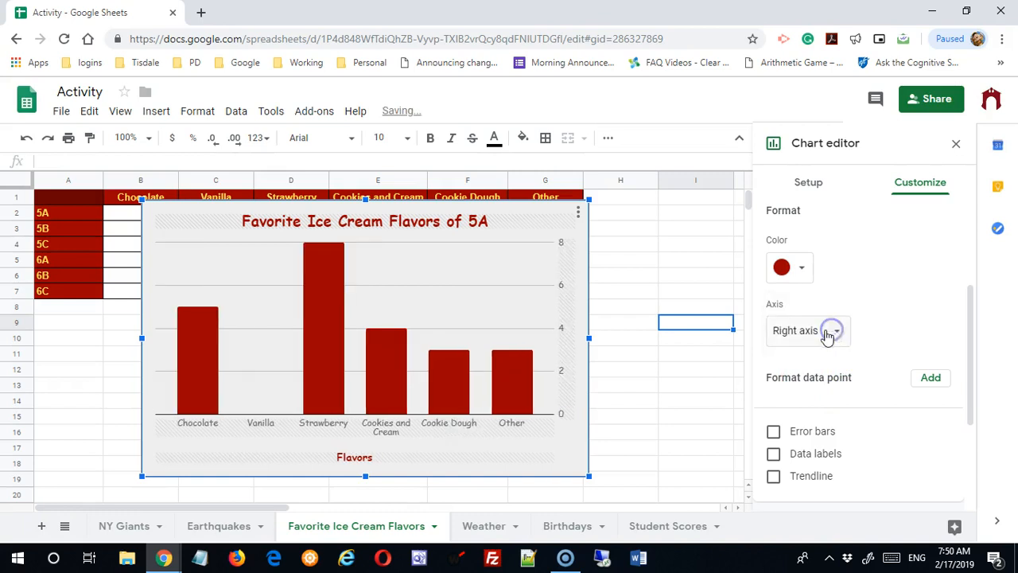
left_click(837, 333)
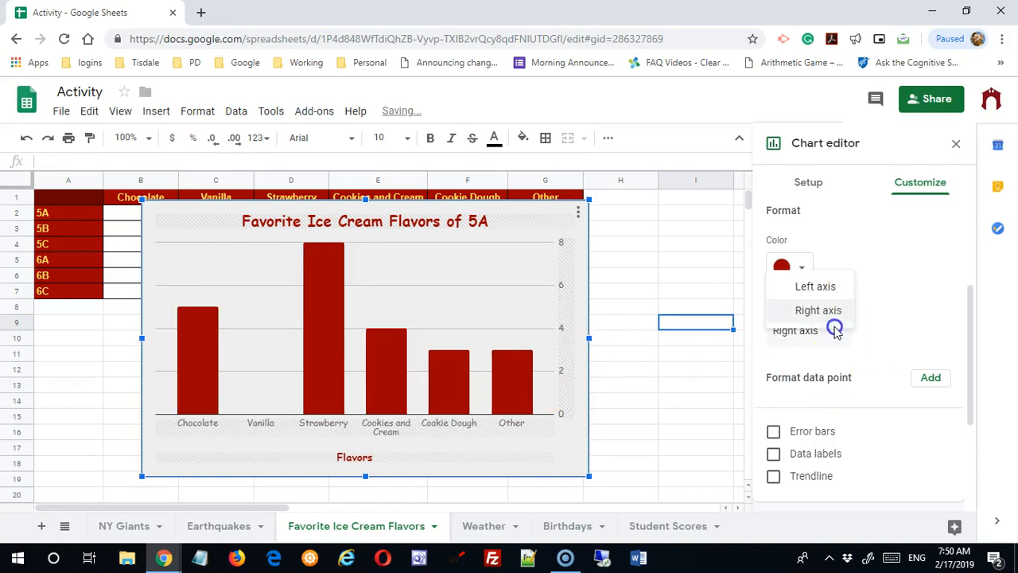
left_click(831, 289)
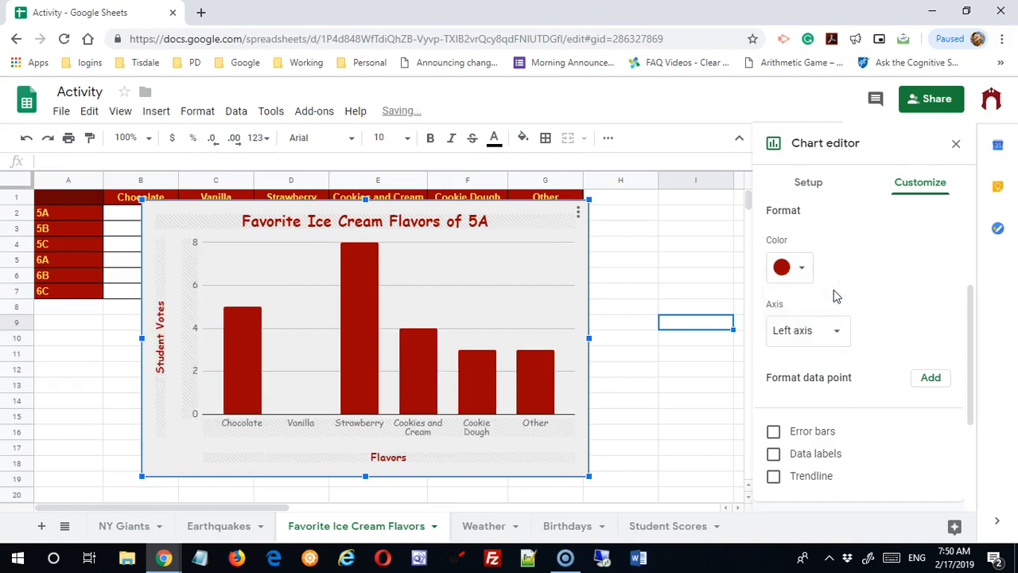
Add a data point format for 5A: Chocolate and color its column brown
scroll(905, 432, "down", 1)
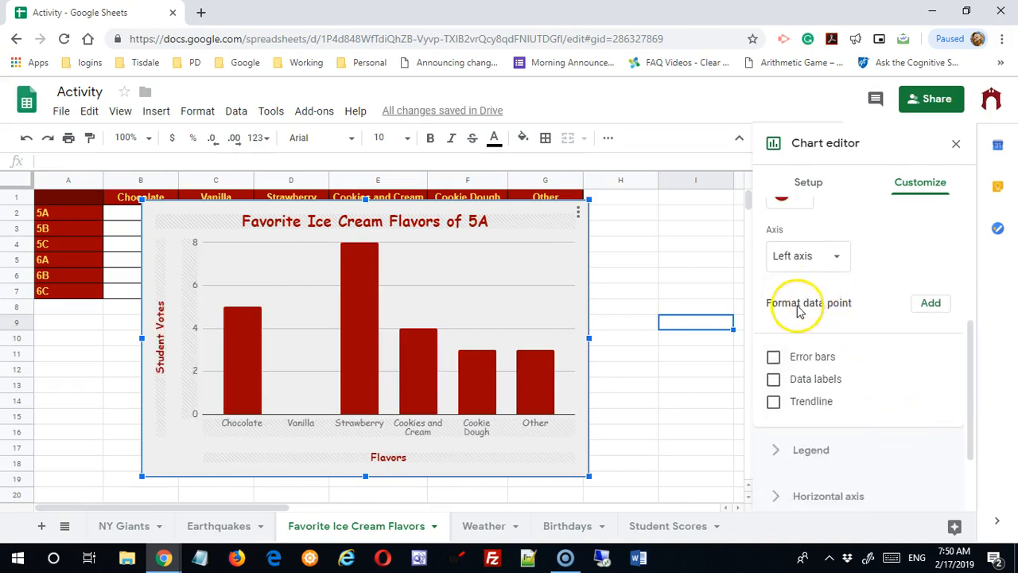
left_click(941, 307)
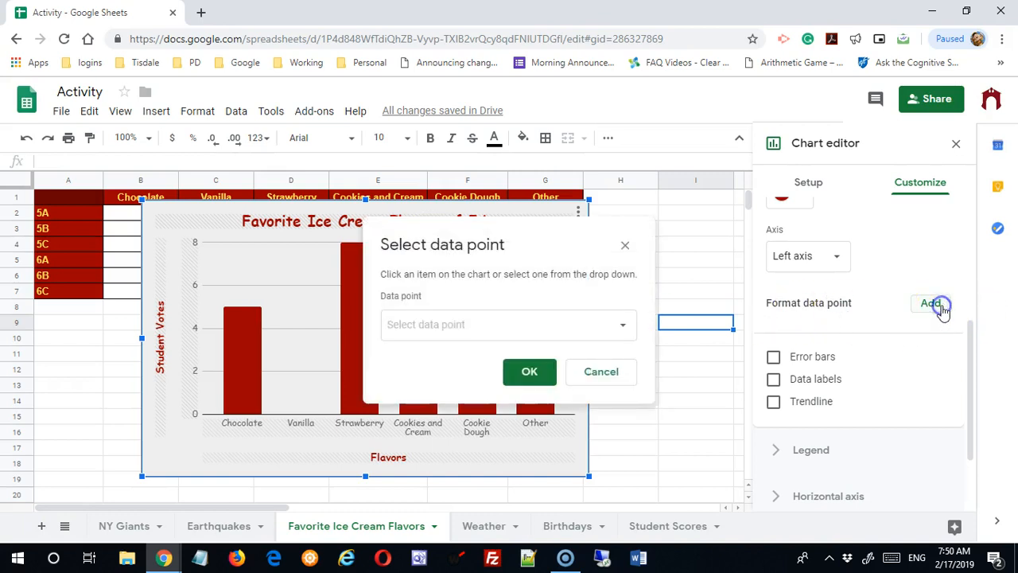
left_click(558, 326)
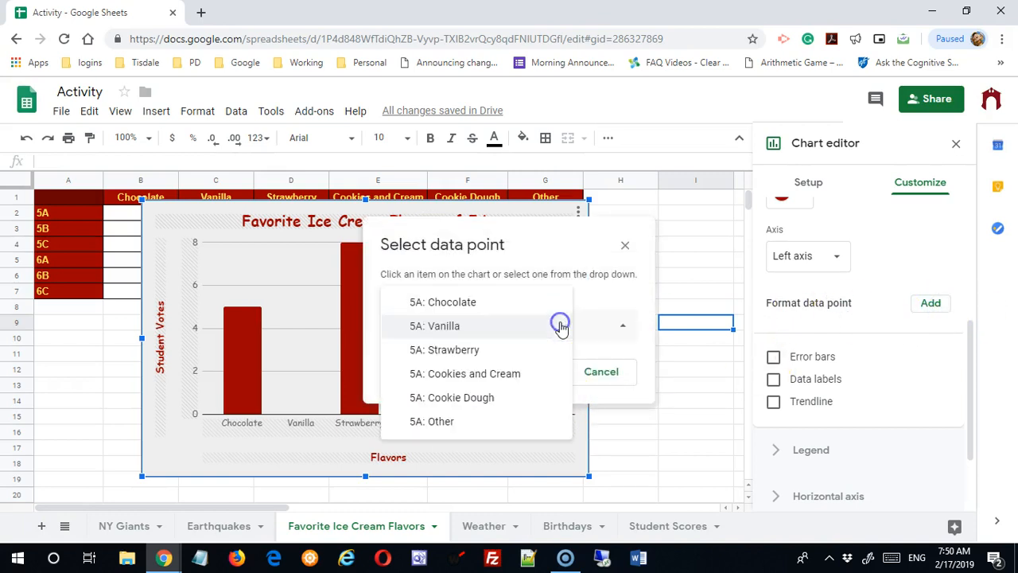
left_click(517, 303)
left_click(513, 386)
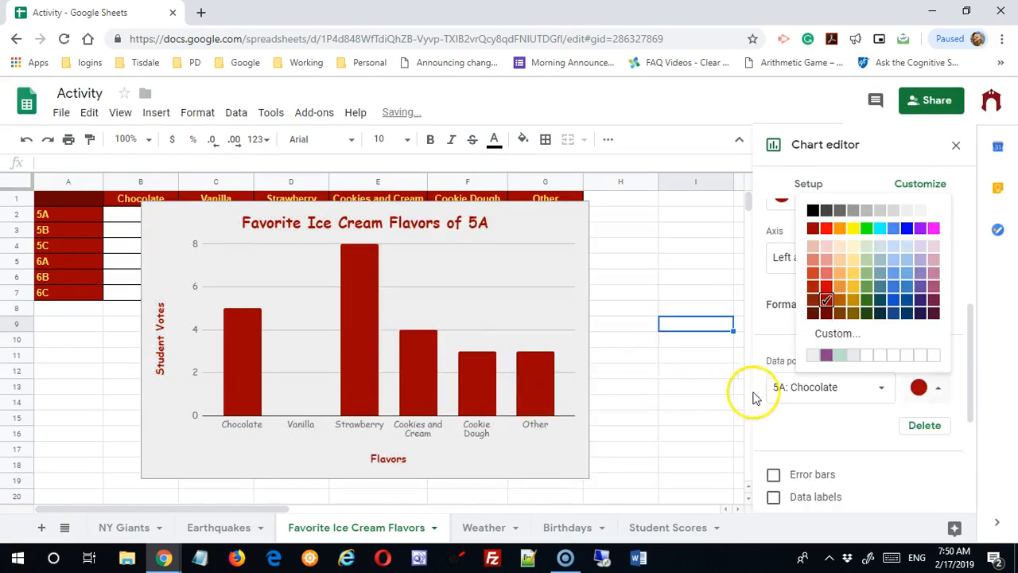
left_click(814, 304)
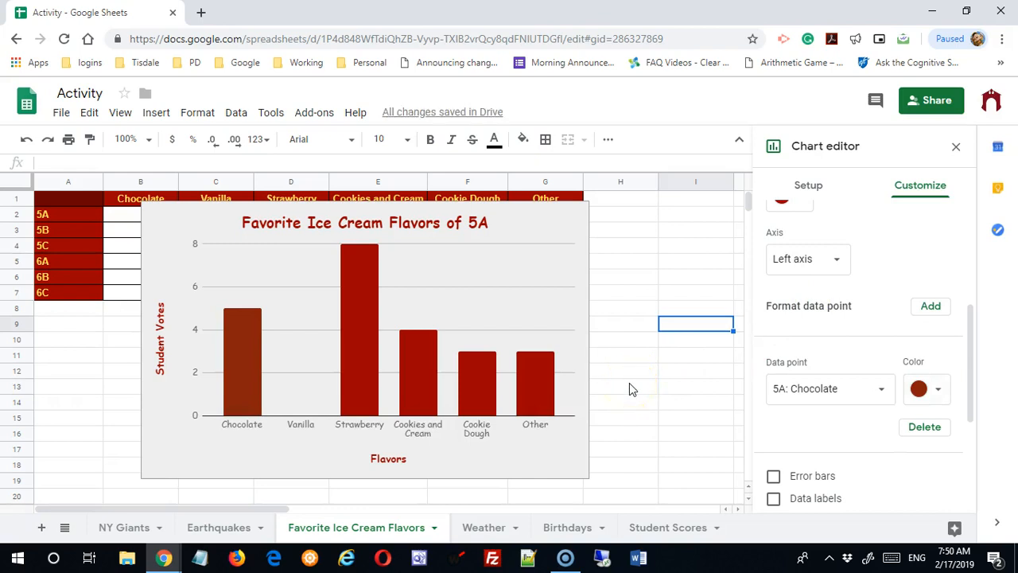
Add a data point format for 5A: Strawberry and color its column light red
left_click(931, 308)
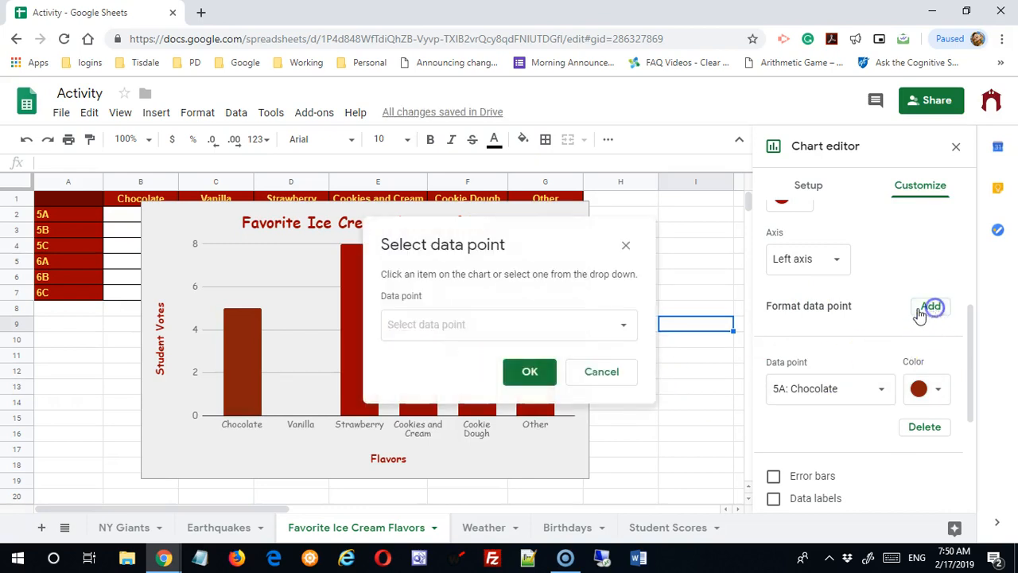
left_click(563, 330)
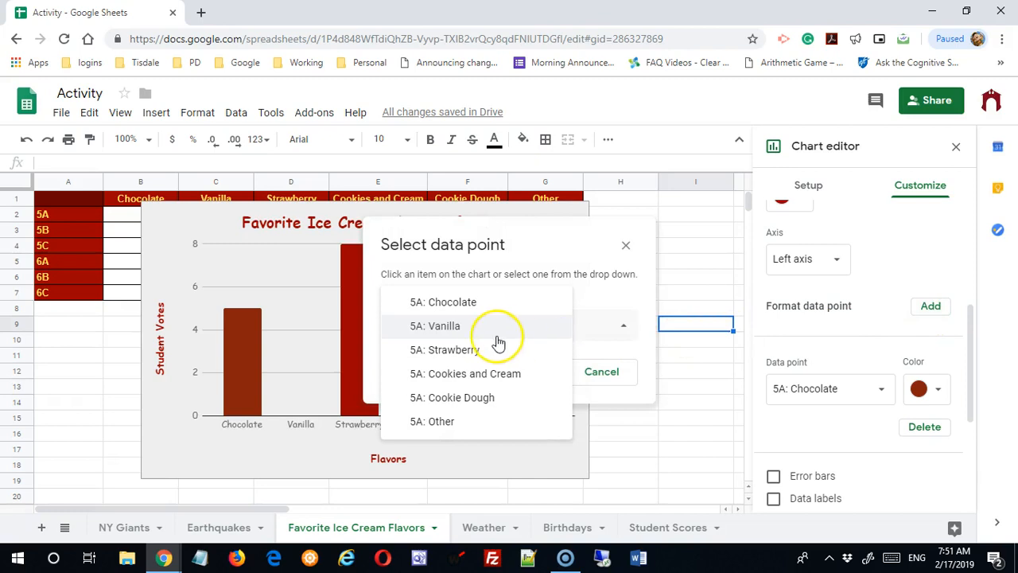
left_click(454, 349)
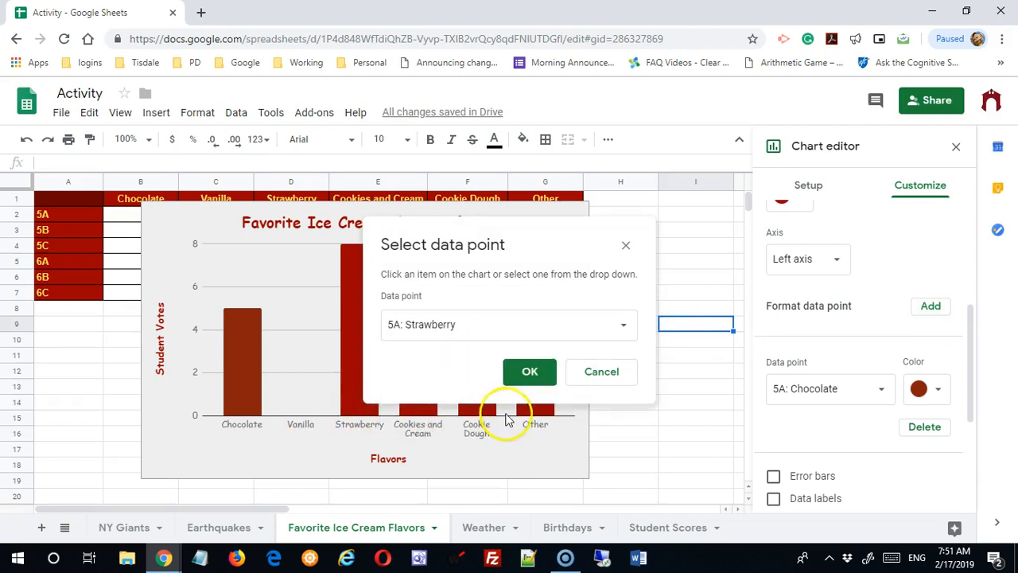
left_click(546, 371)
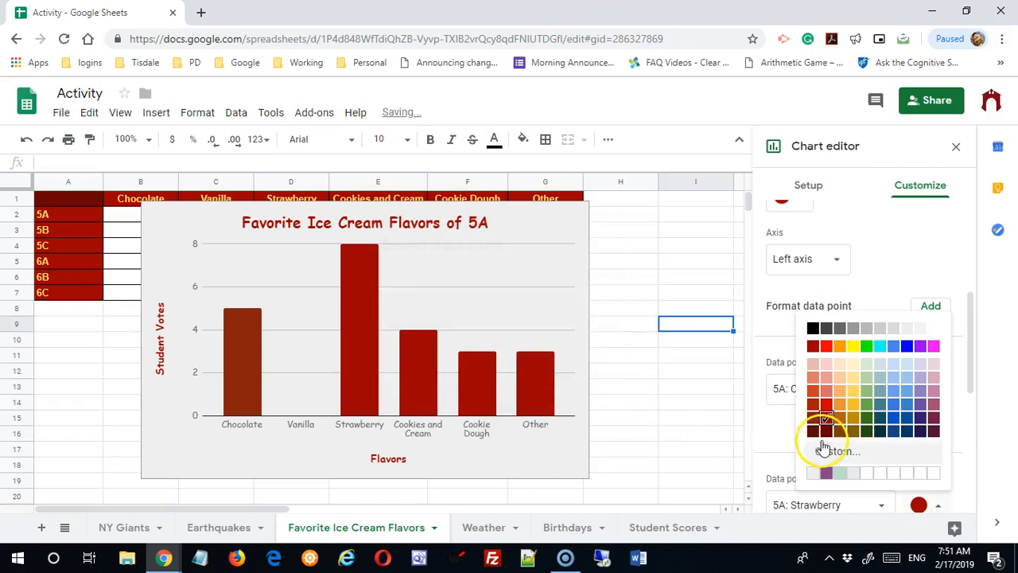
left_click(827, 390)
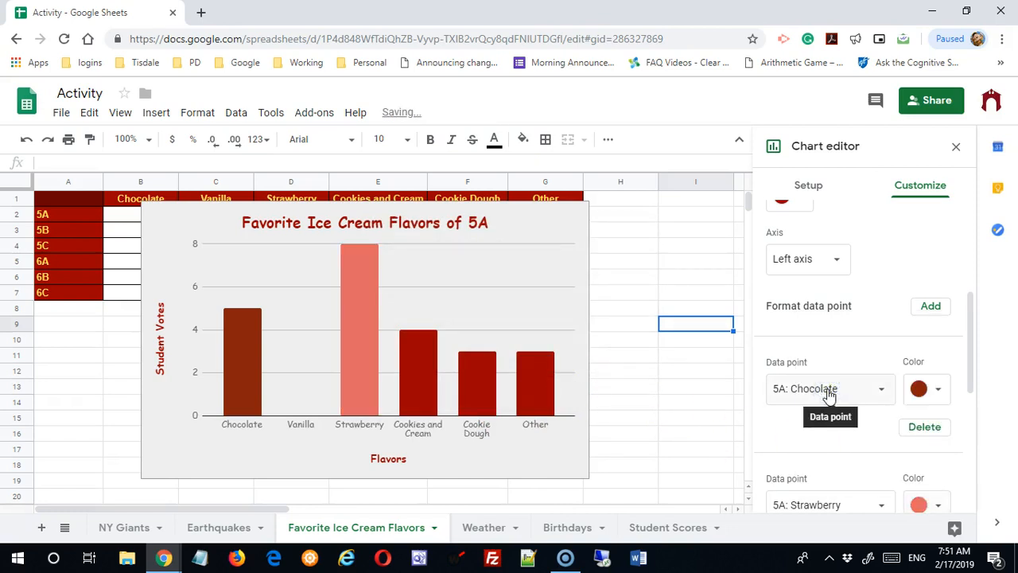
Add a data point format for 5A: Cookies and Cream and color its column black
left_click(931, 309)
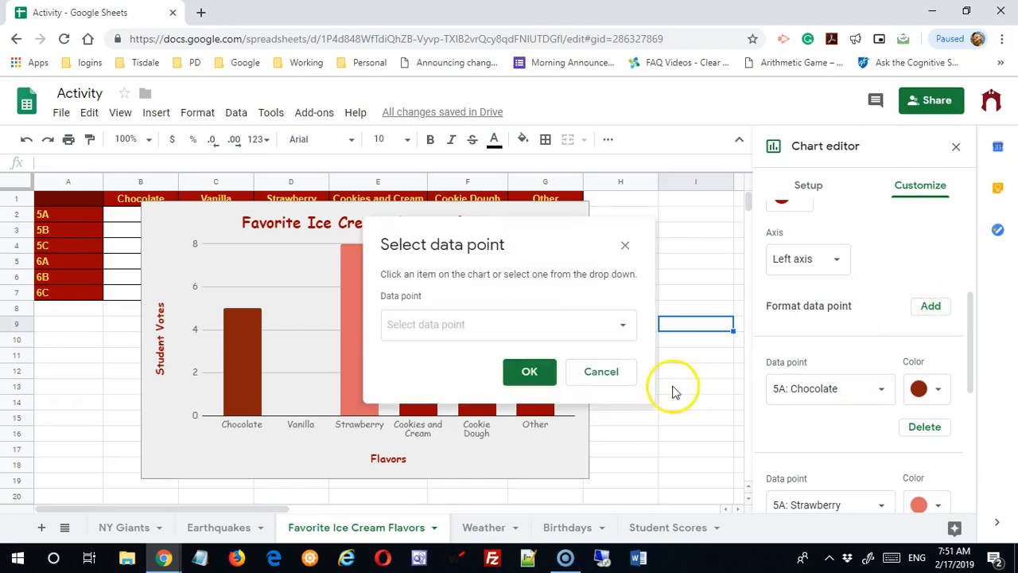
left_click(613, 326)
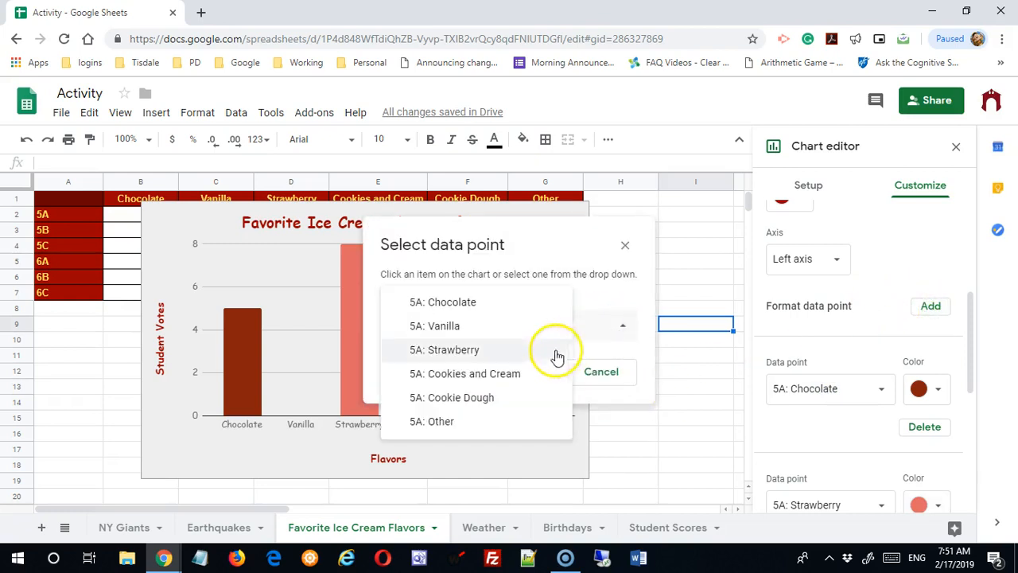
left_click(504, 377)
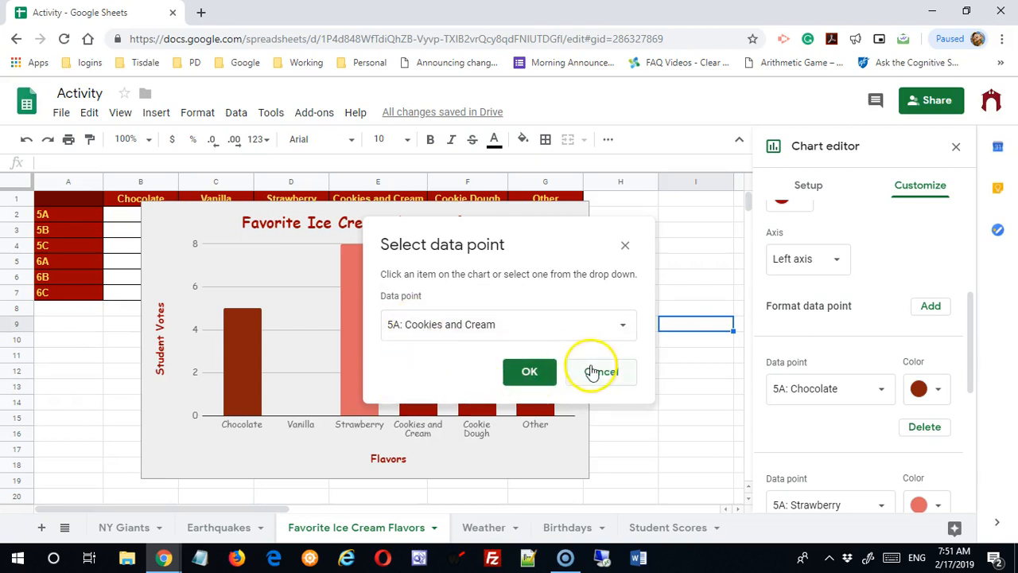
left_click(536, 377)
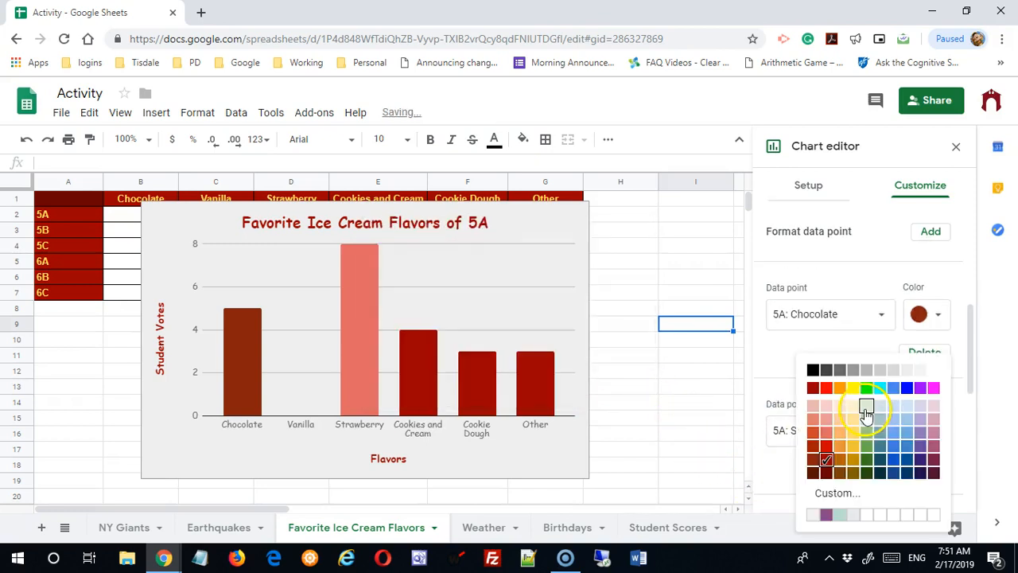
left_click(812, 369)
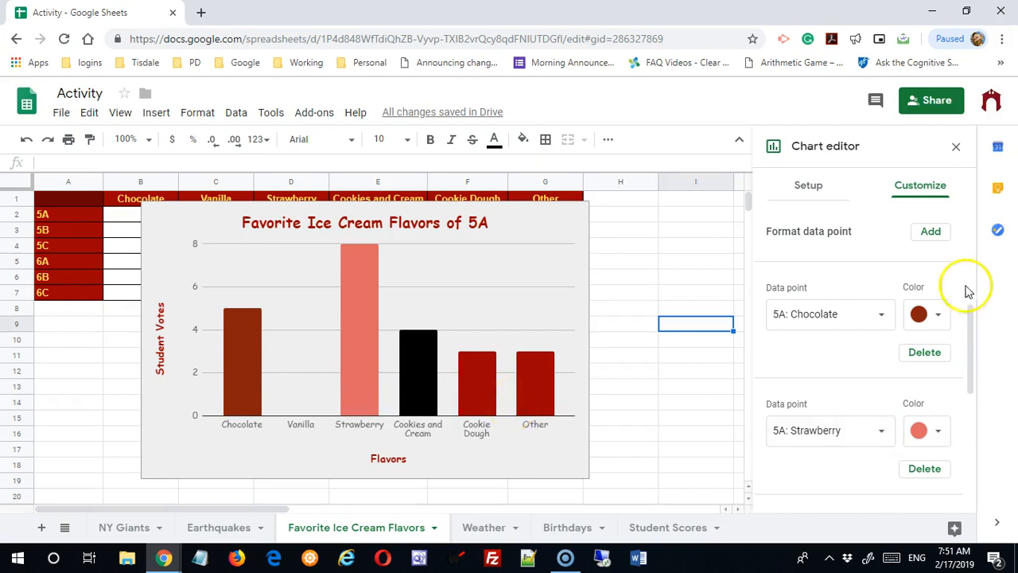
Try showing data labels on the 5A columns, and turn them off again
scroll(941, 366, "down", 2)
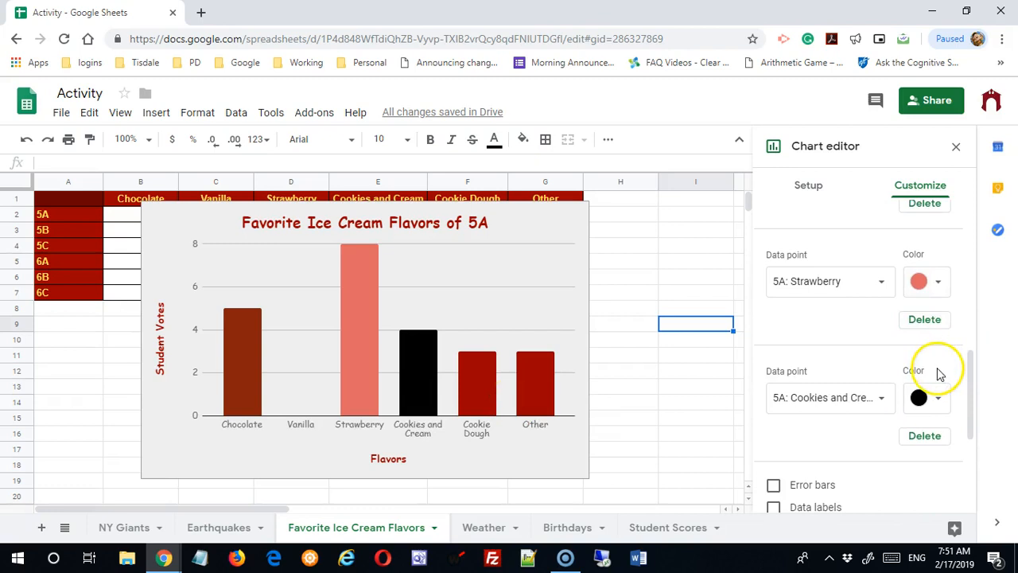
scroll(940, 374, "down", 1)
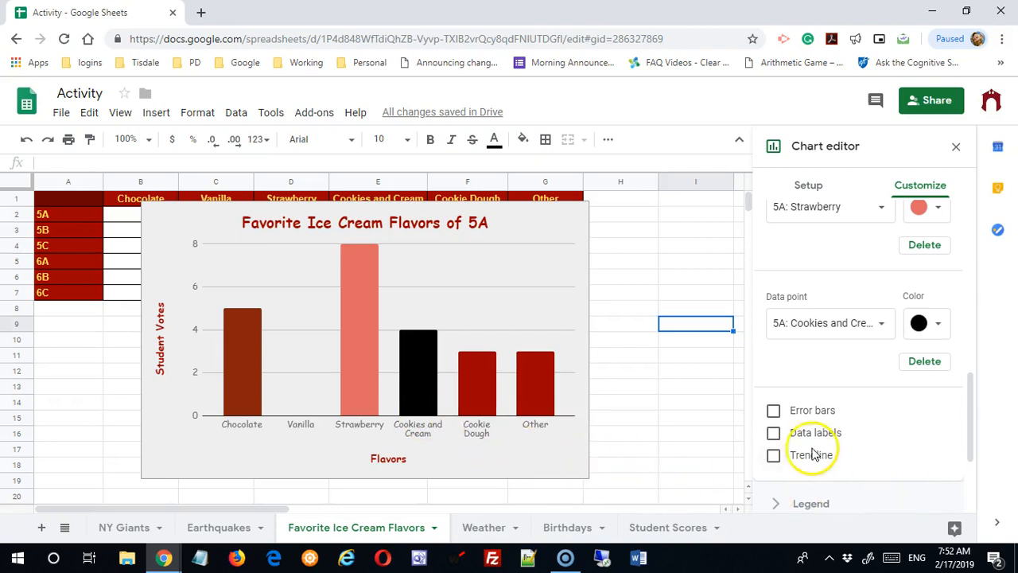
left_click(774, 434)
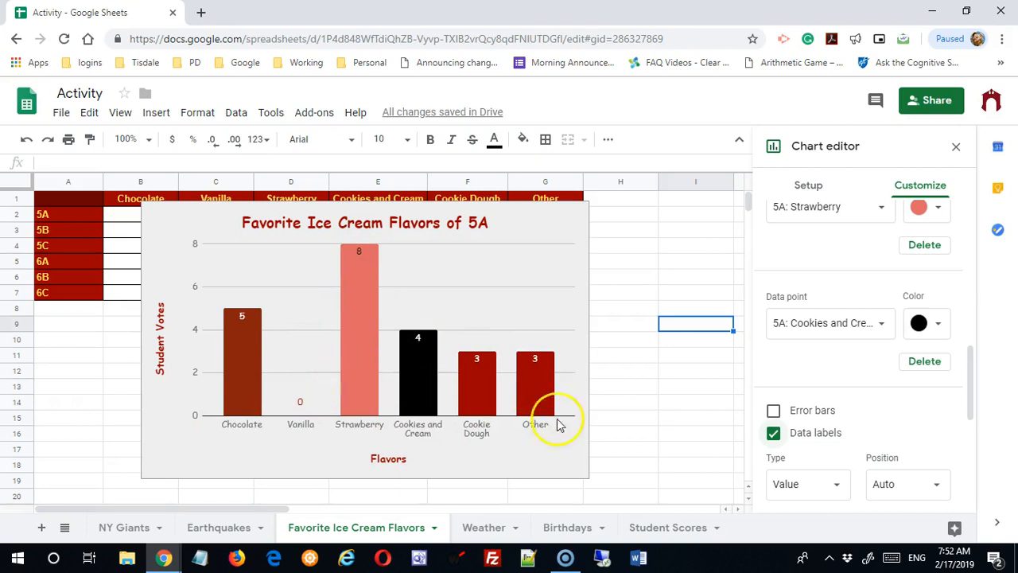
left_click(774, 433)
left_click(177, 323)
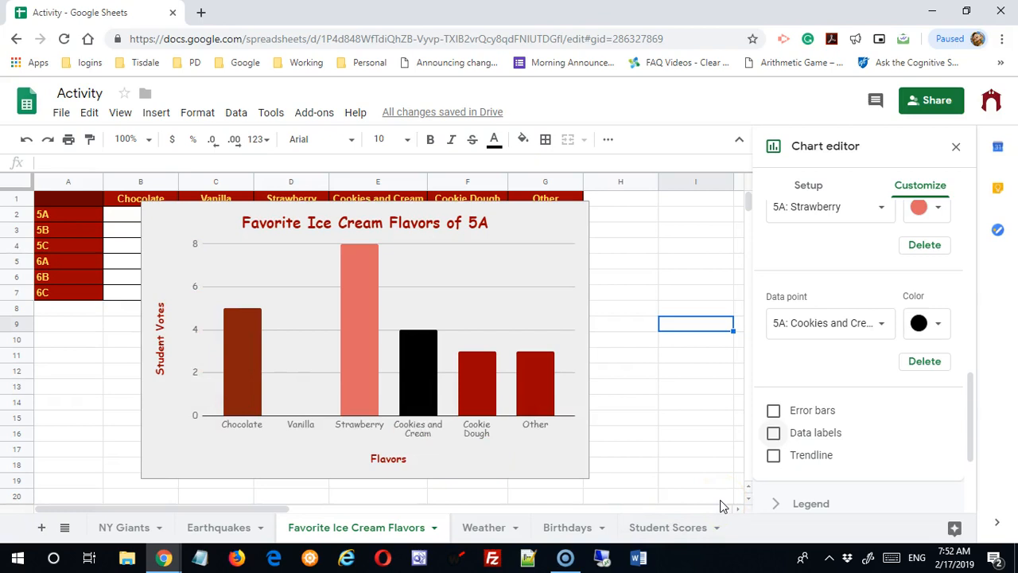
Try adding a trendline and error bars to the 5A series, removing each one again
scroll(831, 449, "down", 2)
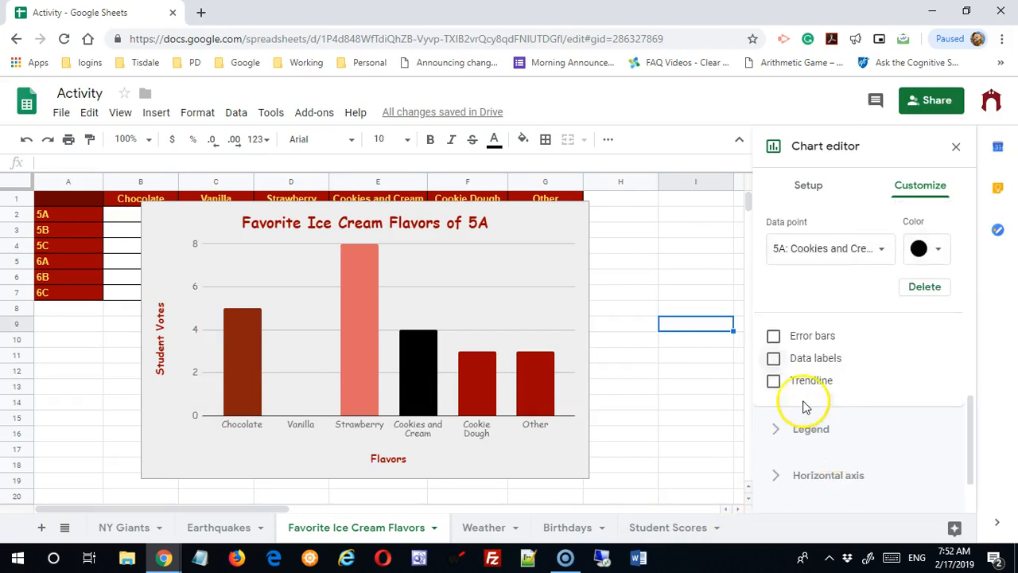
left_click(775, 386)
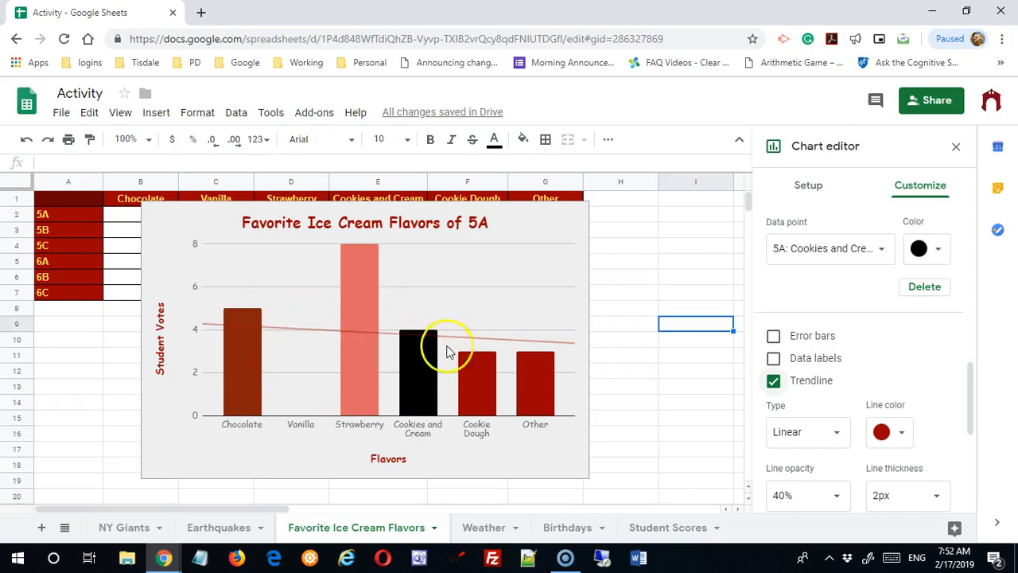
left_click(776, 382)
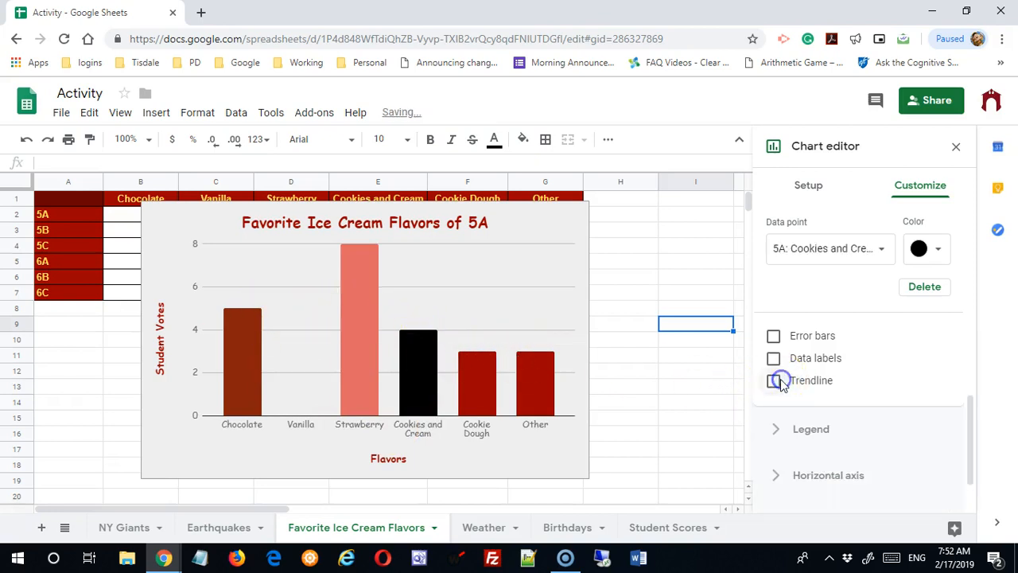
left_click(773, 336)
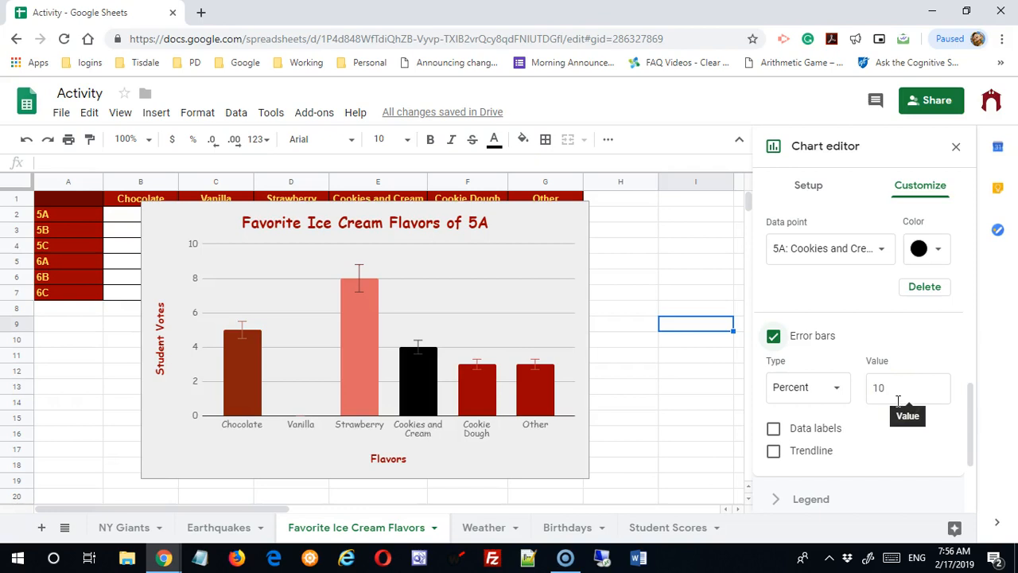
left_click(774, 335)
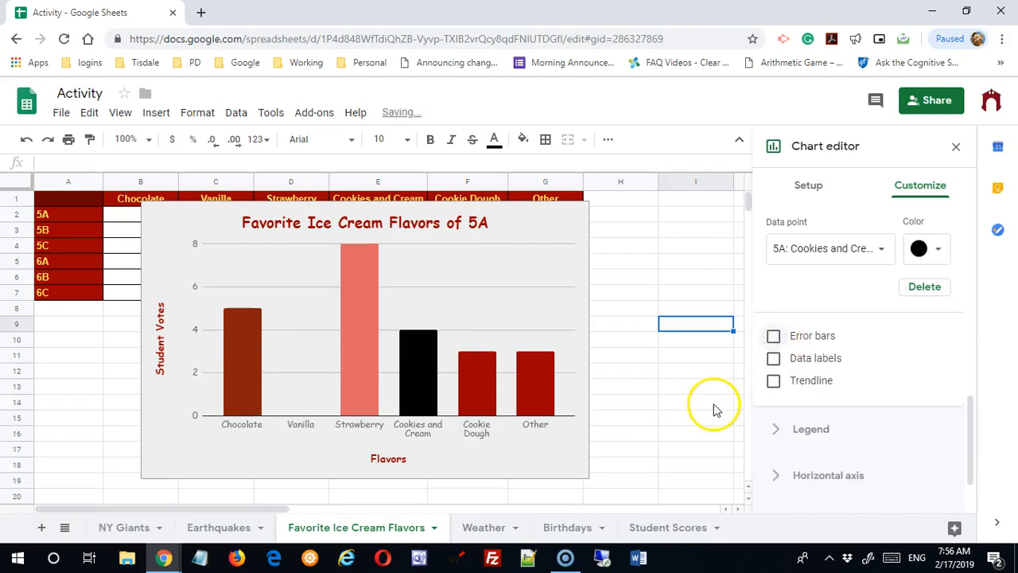
Try green for the chart legend's text color, and change it to light gray
scroll(857, 432, "down", 1)
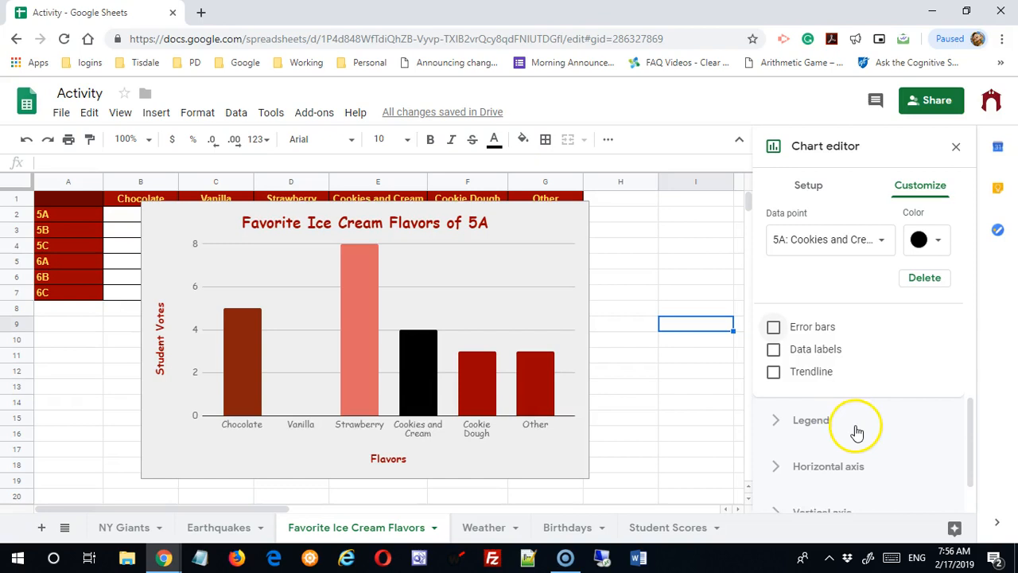
scroll(857, 433, "down", 2)
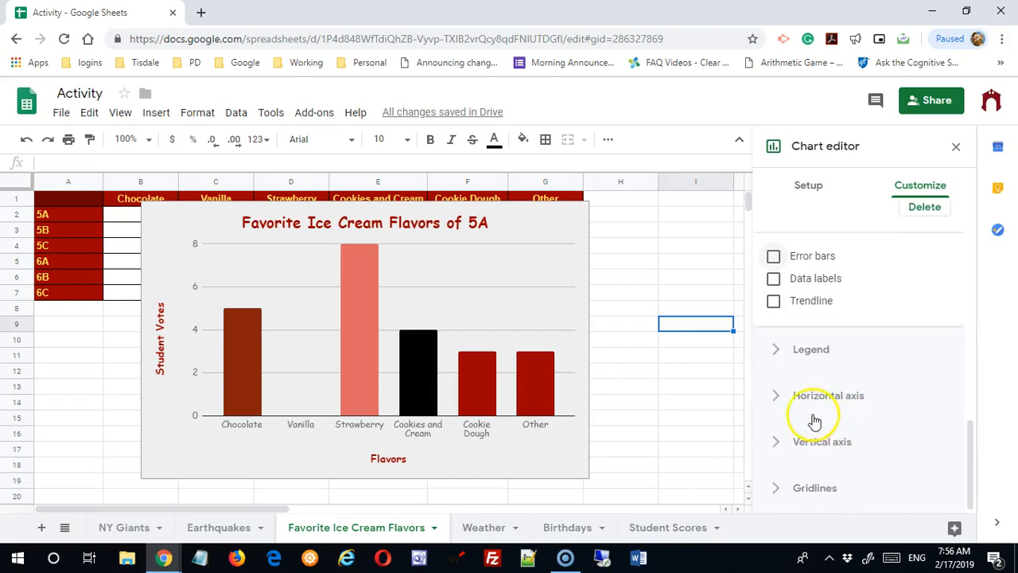
left_click(775, 350)
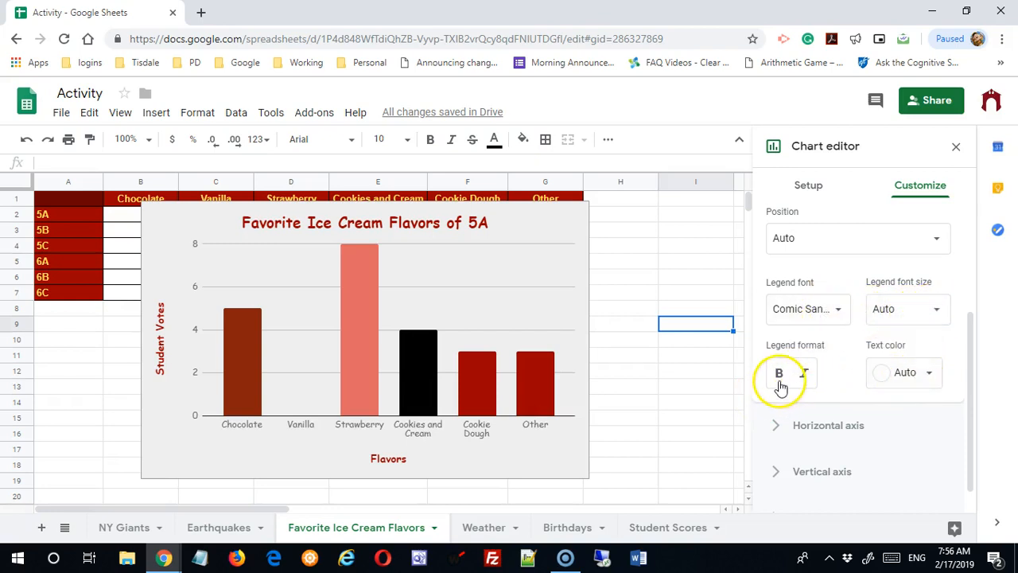
left_click(930, 373)
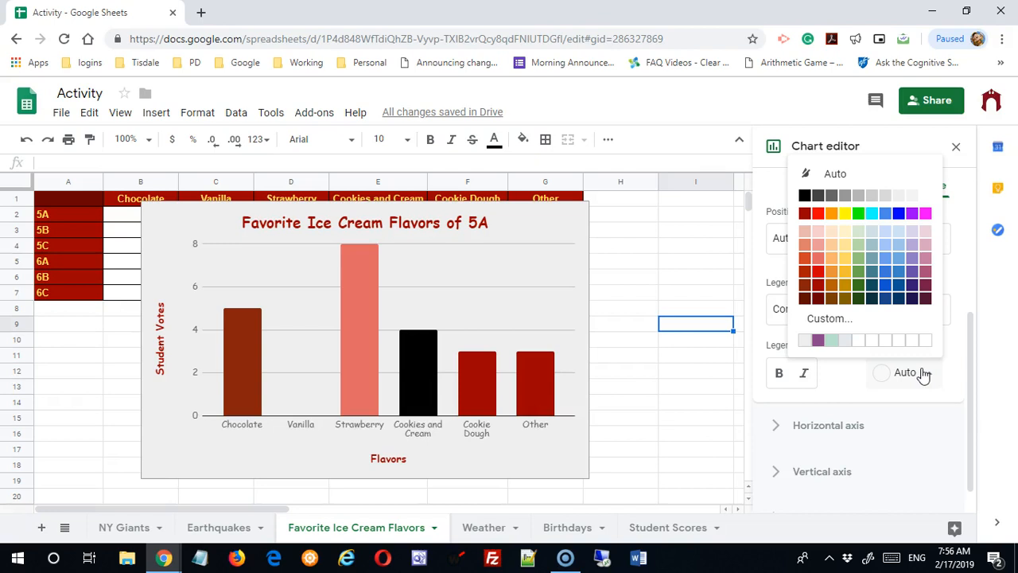
left_click(858, 271)
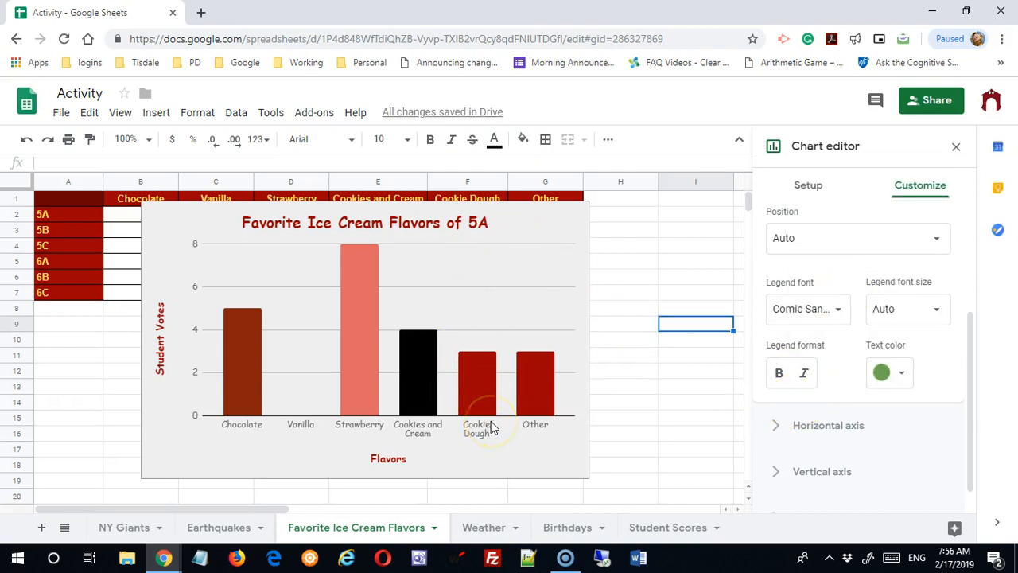
left_click(902, 374)
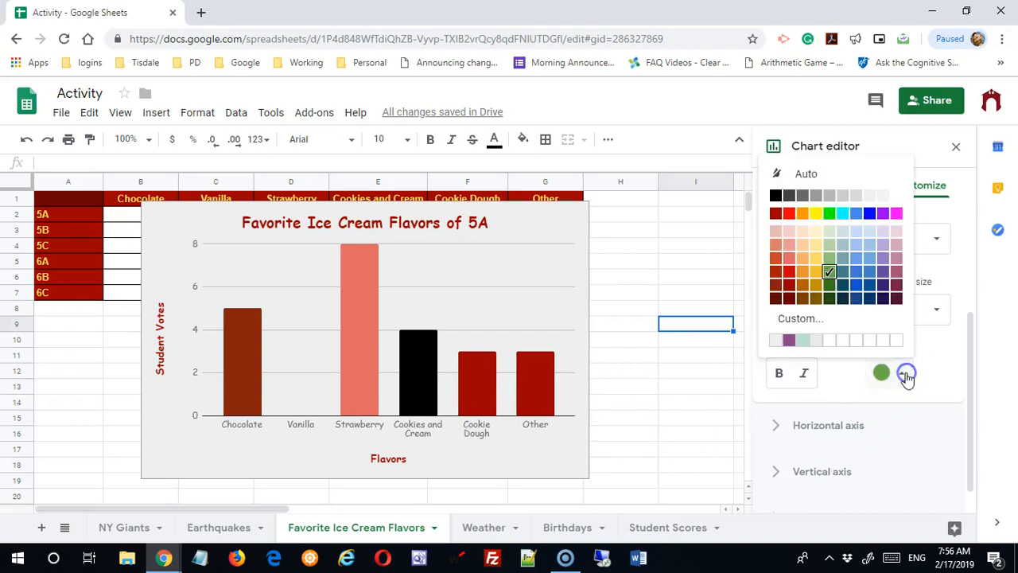
left_click(890, 196)
Set the text color of the horizontal axis labels to dark red
scroll(845, 482, "down", 1)
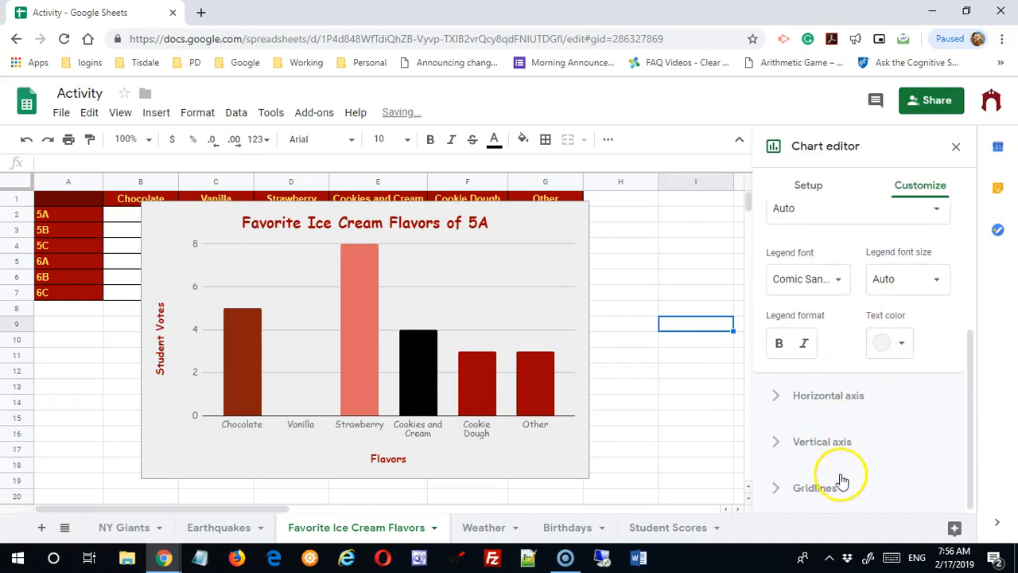
left_click(775, 402)
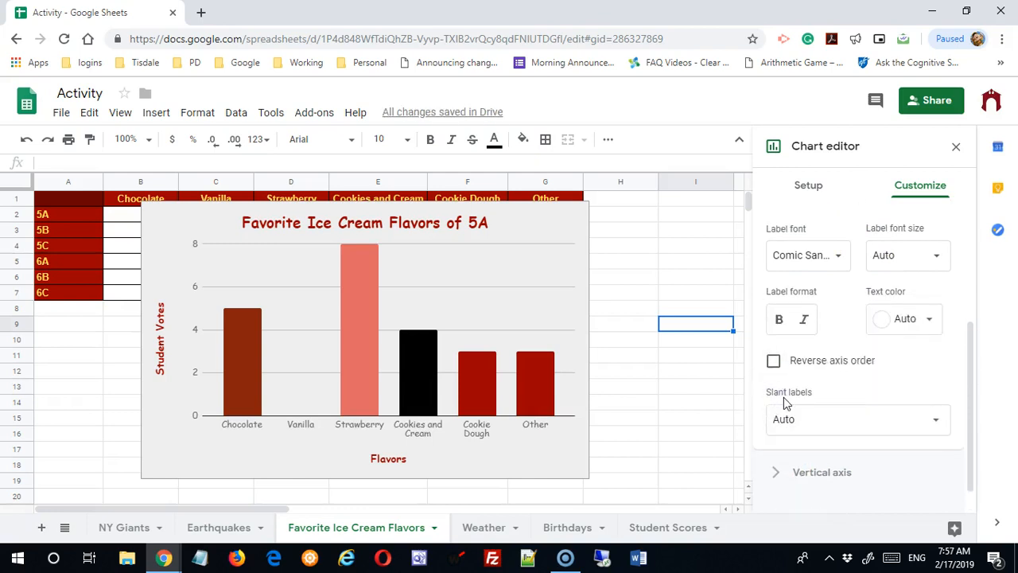
scroll(781, 403, "up", 2)
scroll(781, 403, "down", 1)
left_click(835, 327)
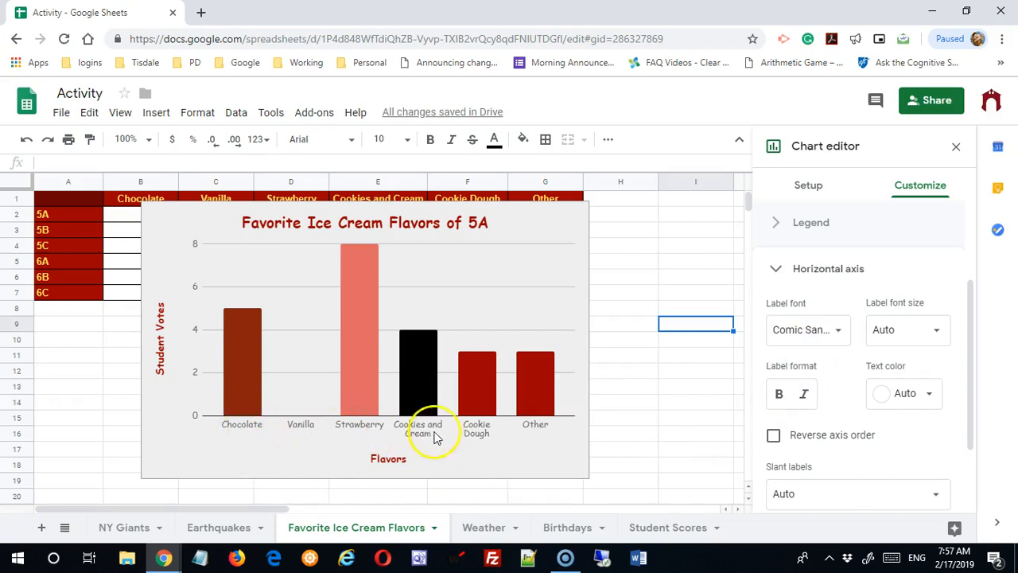
left_click(915, 402)
left_click(821, 306)
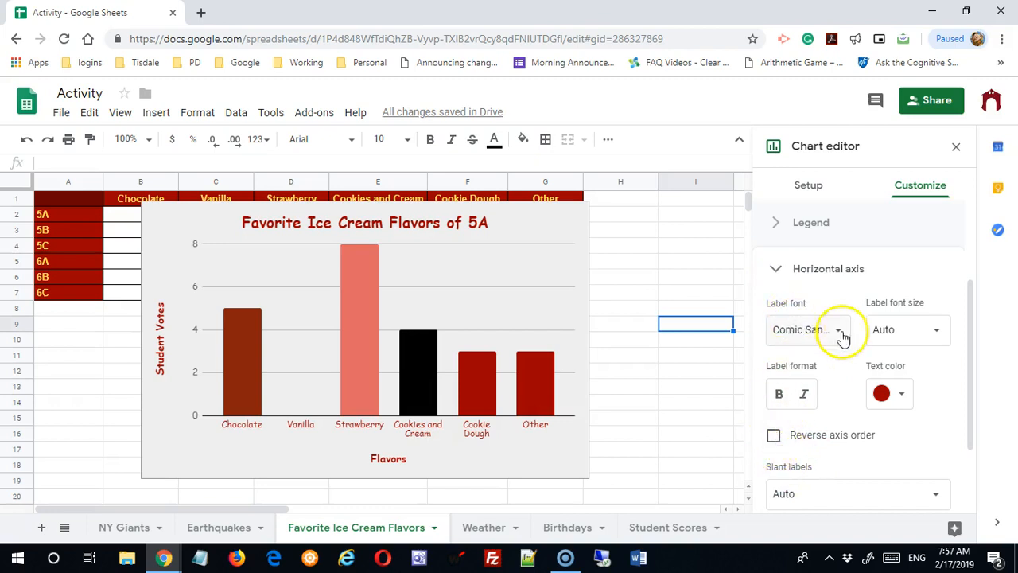
Try reversing the order of the horizontal axis, and restore the normal order
left_click(774, 435)
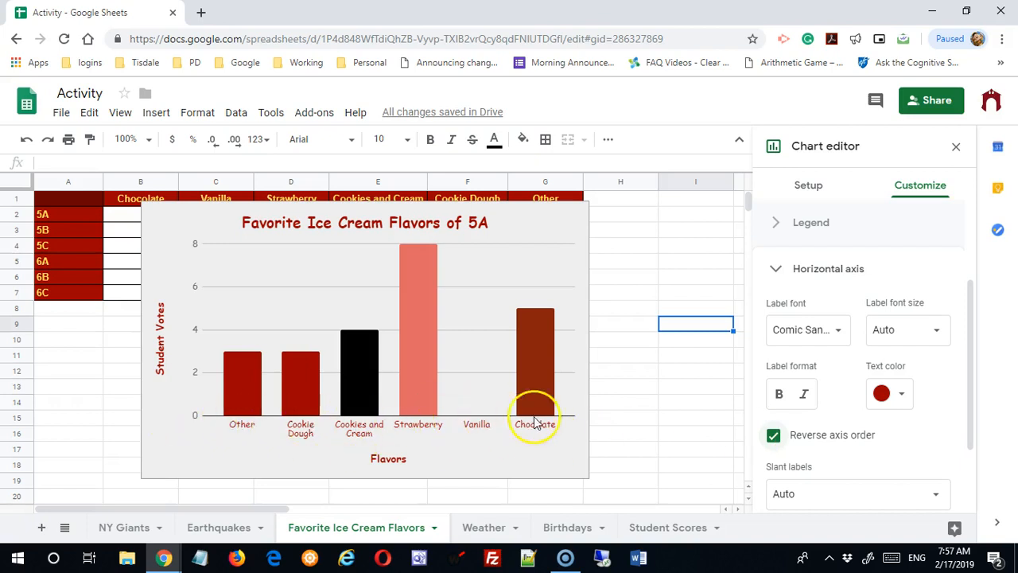
left_click(774, 435)
Slant the horizontal axis labels by 30°
scroll(775, 437, "down", 2)
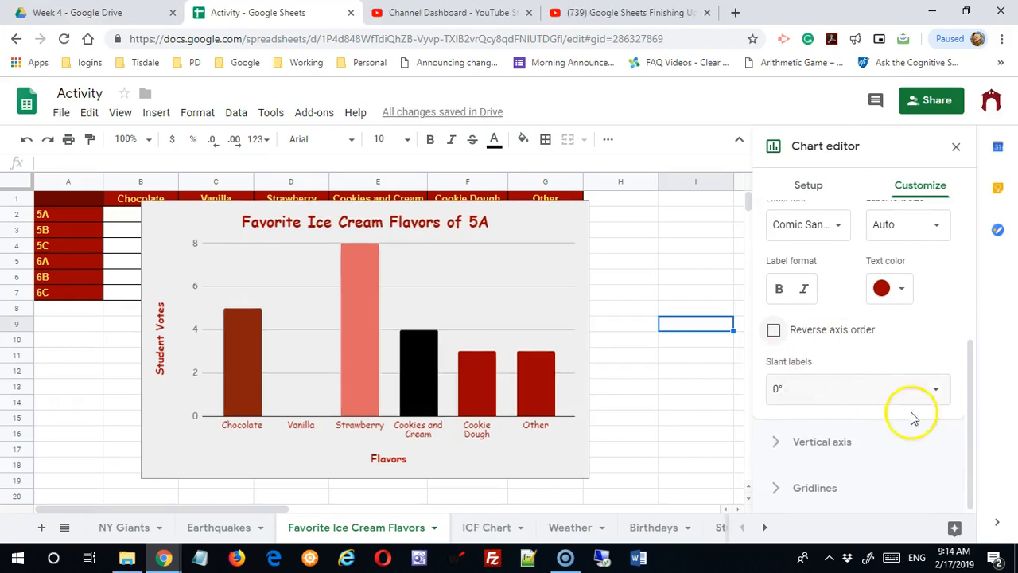
left_click(933, 394)
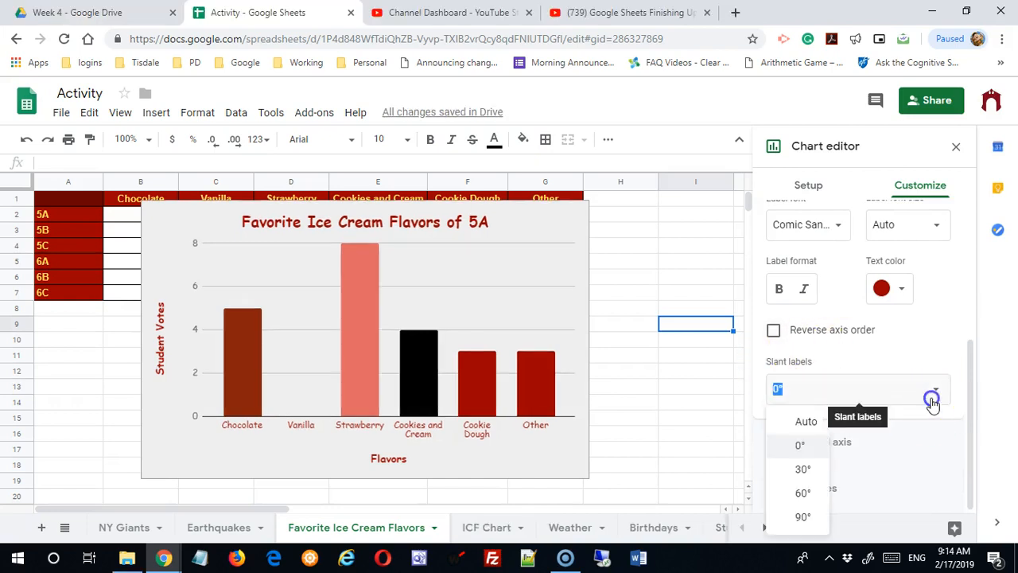
left_click(801, 469)
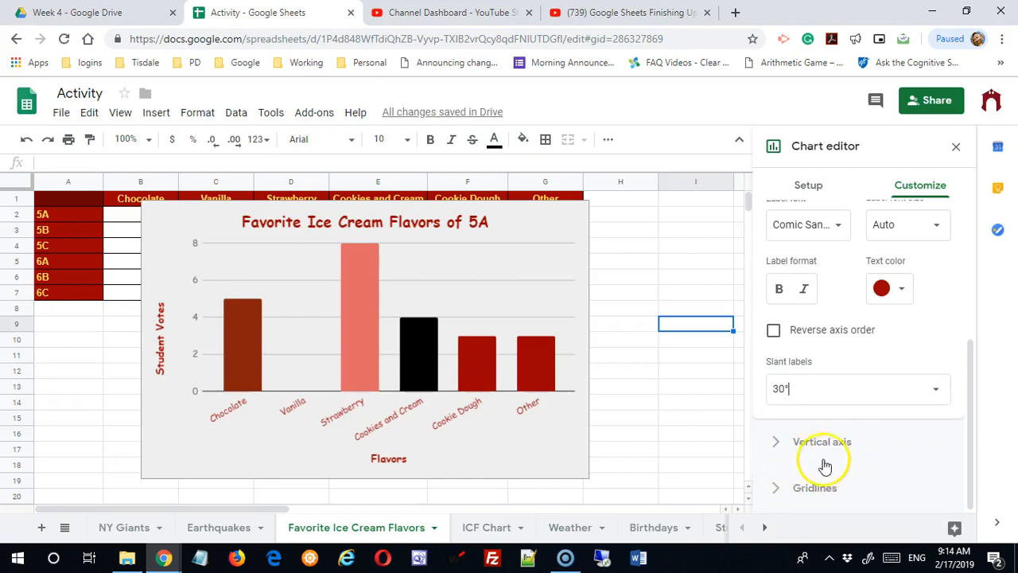
Set the text color of the vertical axis labels to dark red
left_click(779, 447)
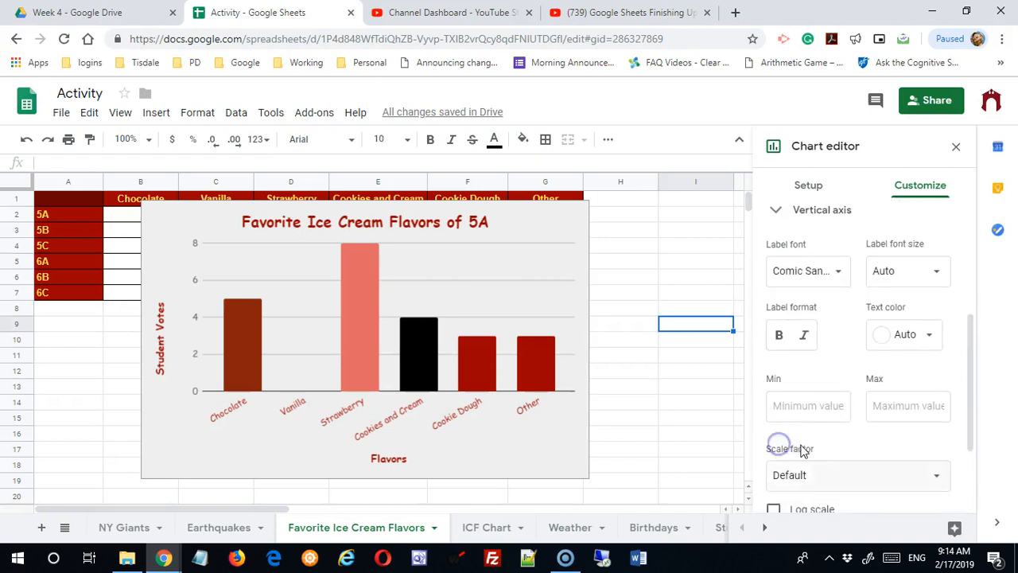
scroll(811, 452, "down", 1)
scroll(813, 452, "up", 1)
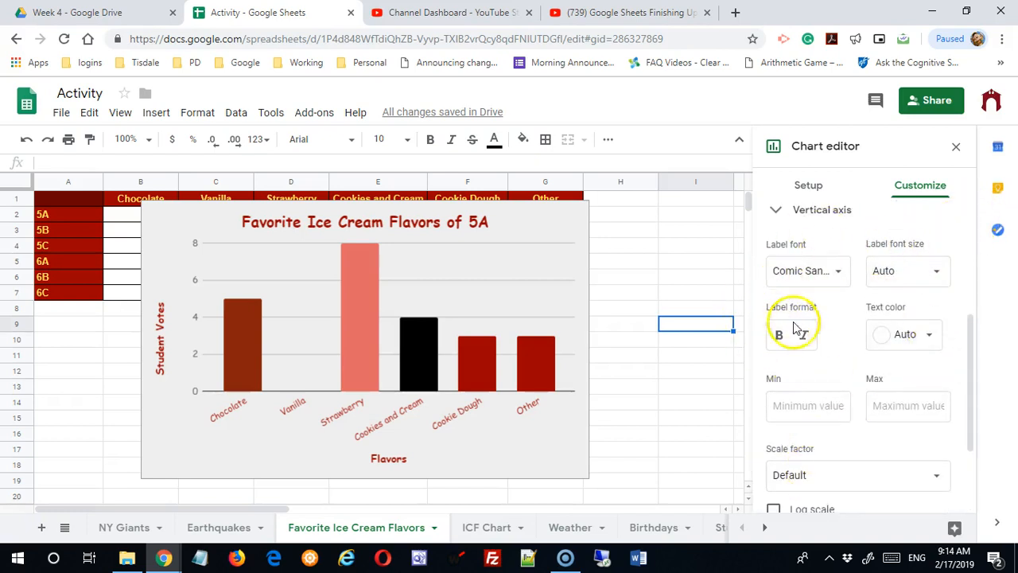
left_click(915, 334)
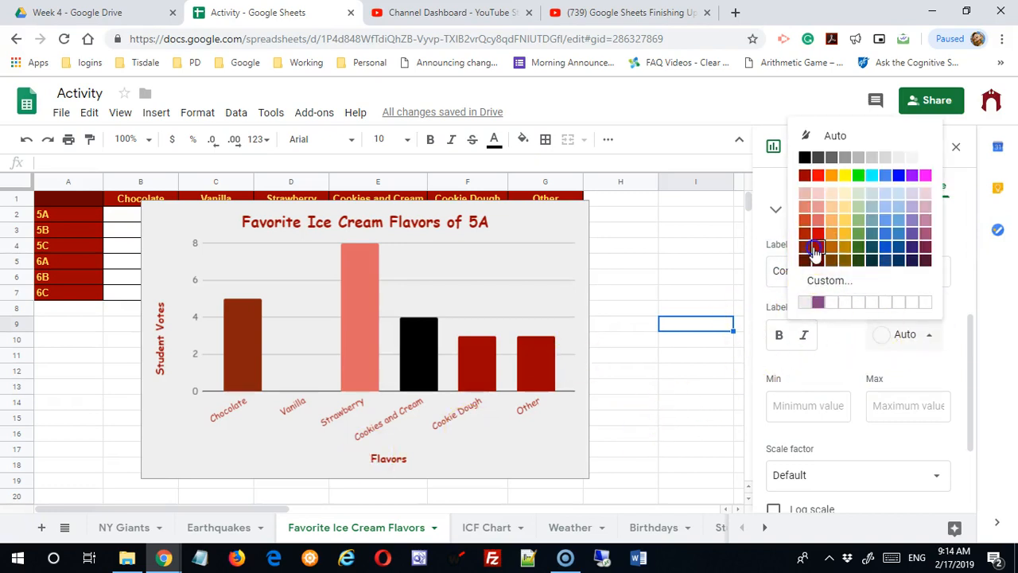
left_click(816, 251)
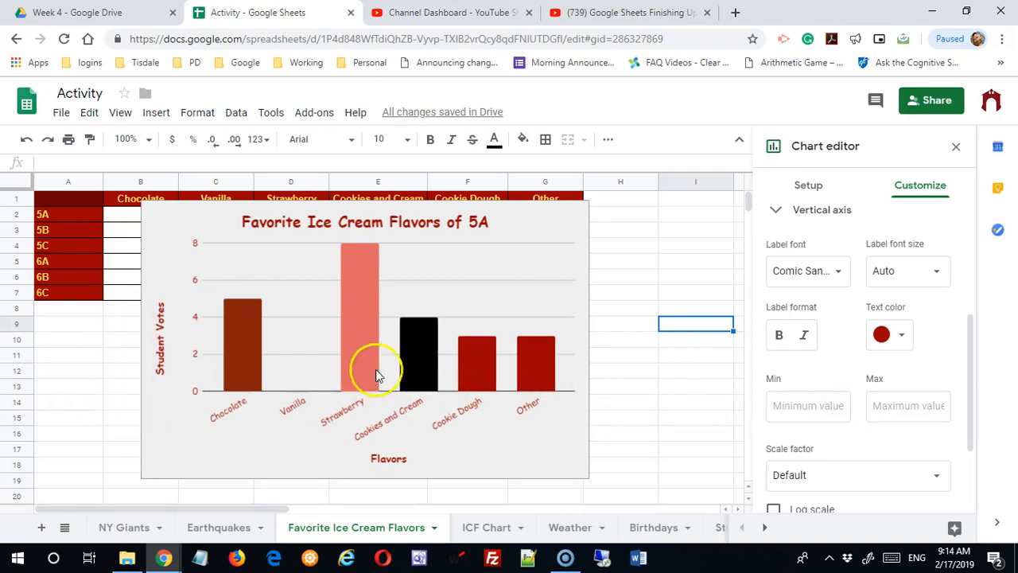
Try a vertical axis minimum of 2 and then 0, and clear the minimum value again
left_click(823, 412)
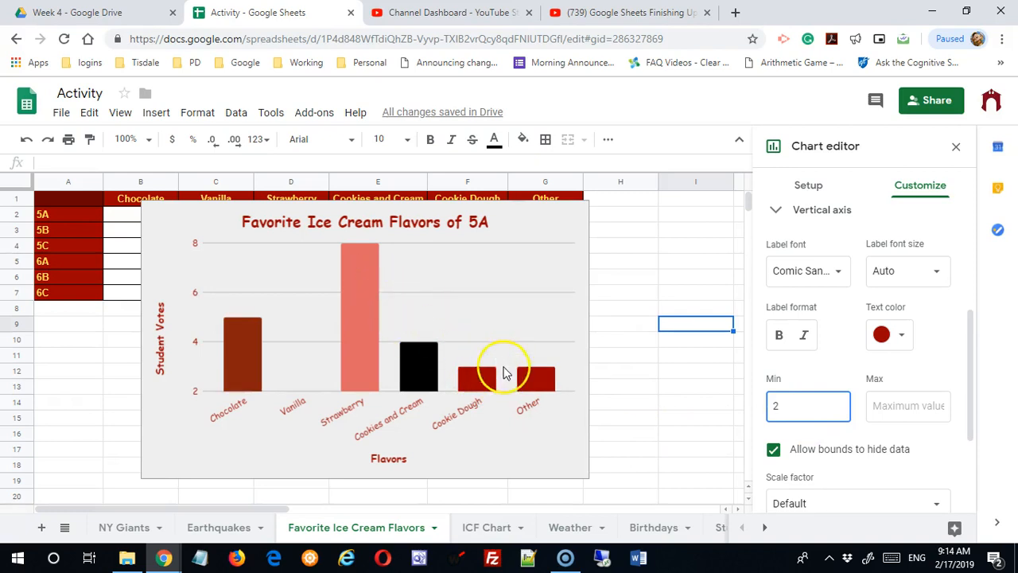
double_click(802, 406)
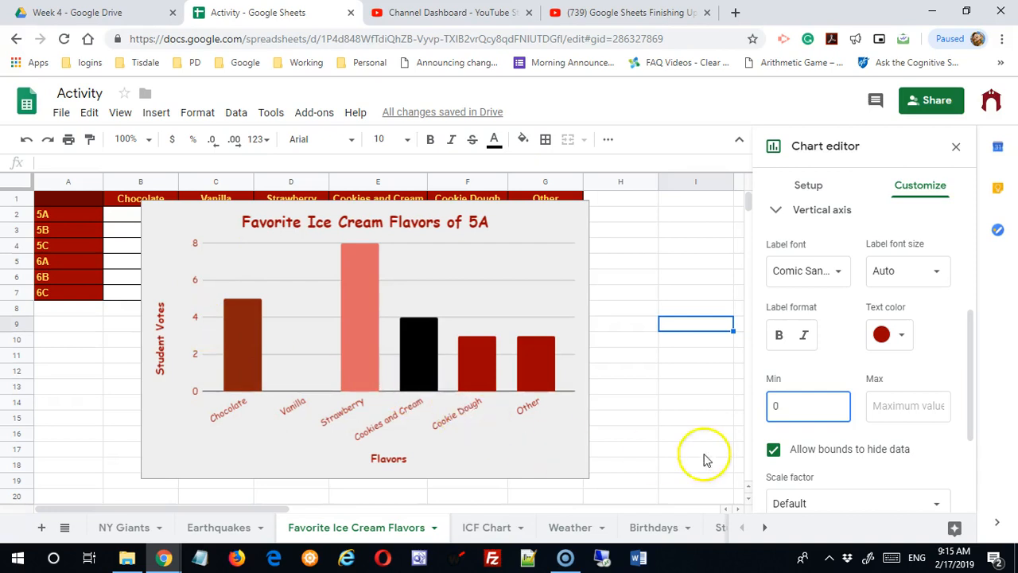
double_click(799, 408)
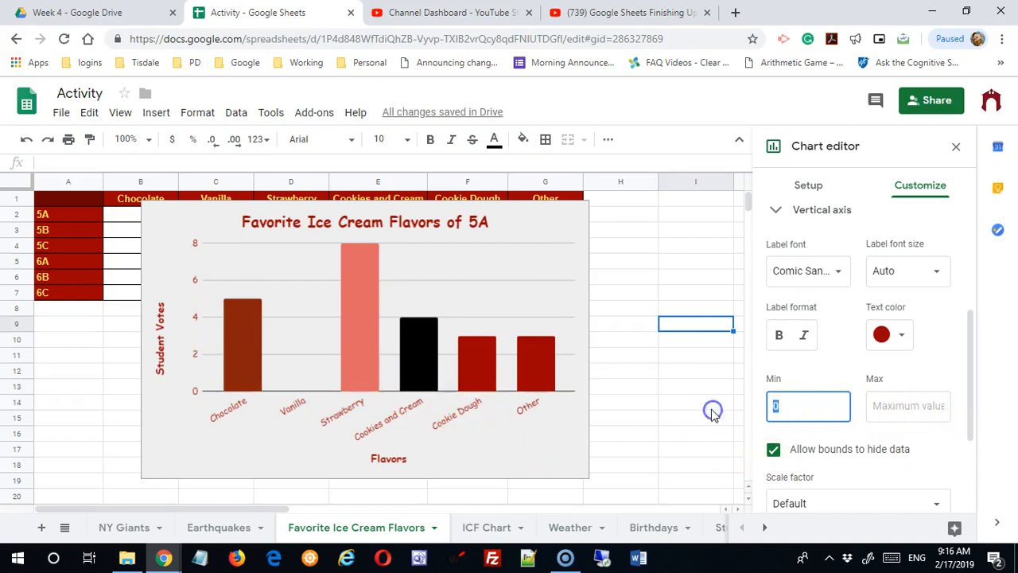
key("BackSpace")
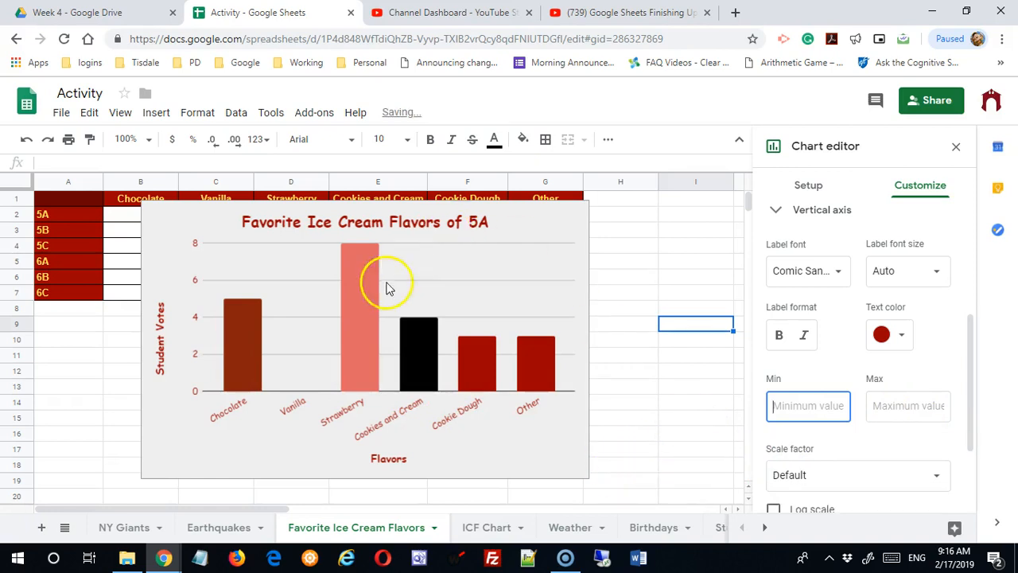
Set the maximum value of the vertical axis to 10
left_click(936, 412)
type("1")
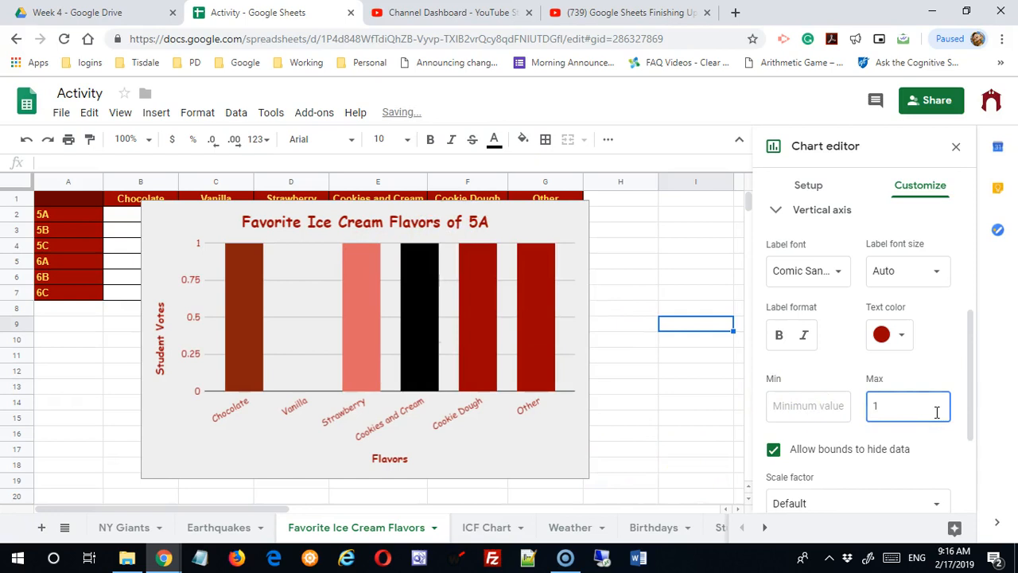
type("0")
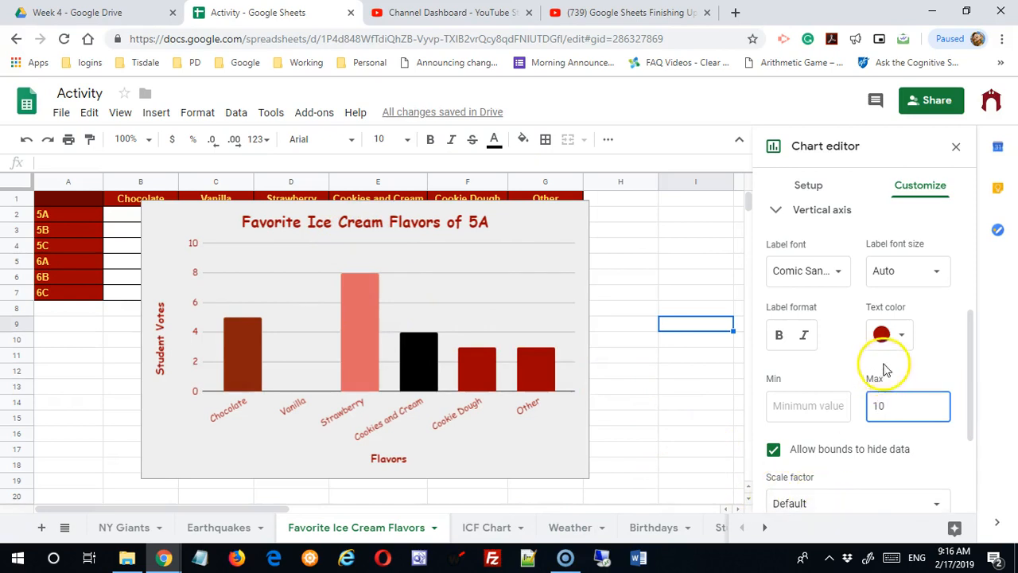
Try a major gridline count of 4 for the vertical axis, and restore it to Auto
scroll(914, 390, "down", 3)
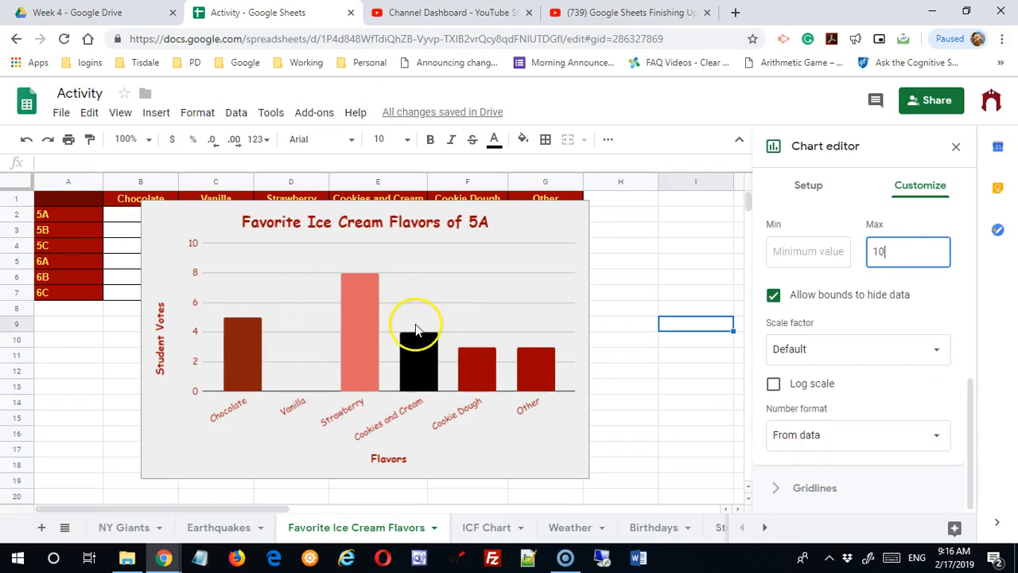
left_click(775, 489)
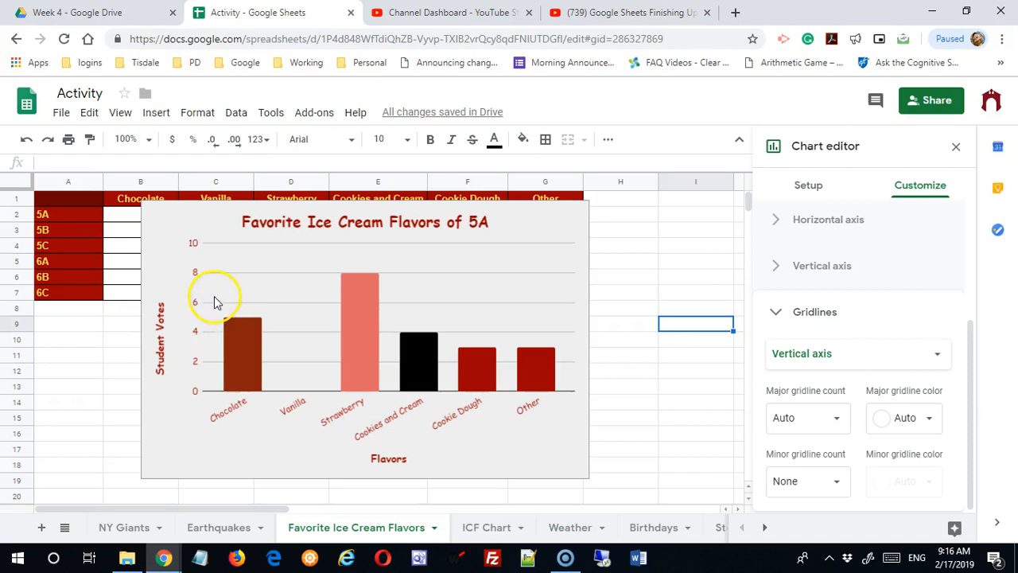
left_click(835, 418)
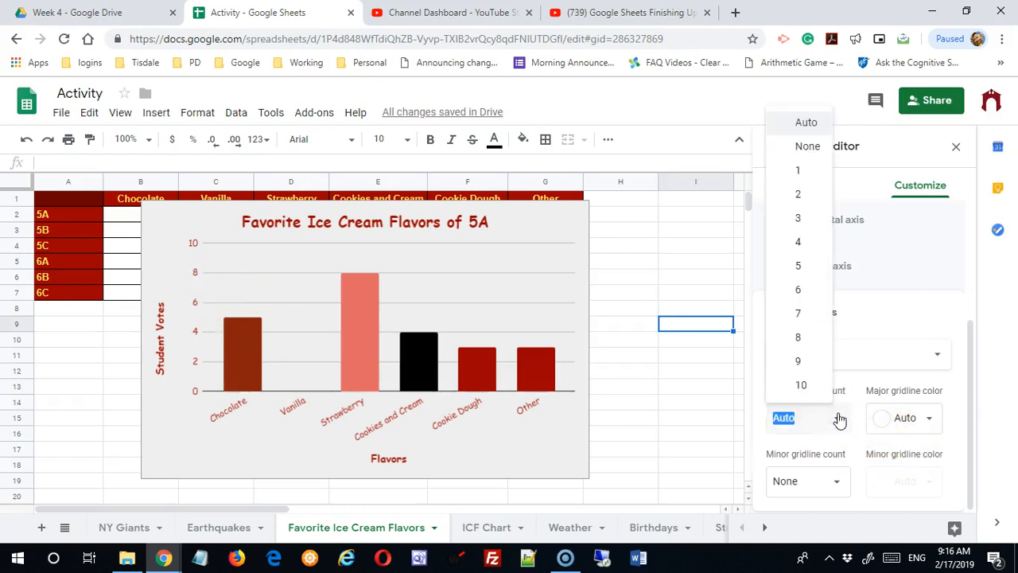
left_click(840, 419)
left_click(840, 419)
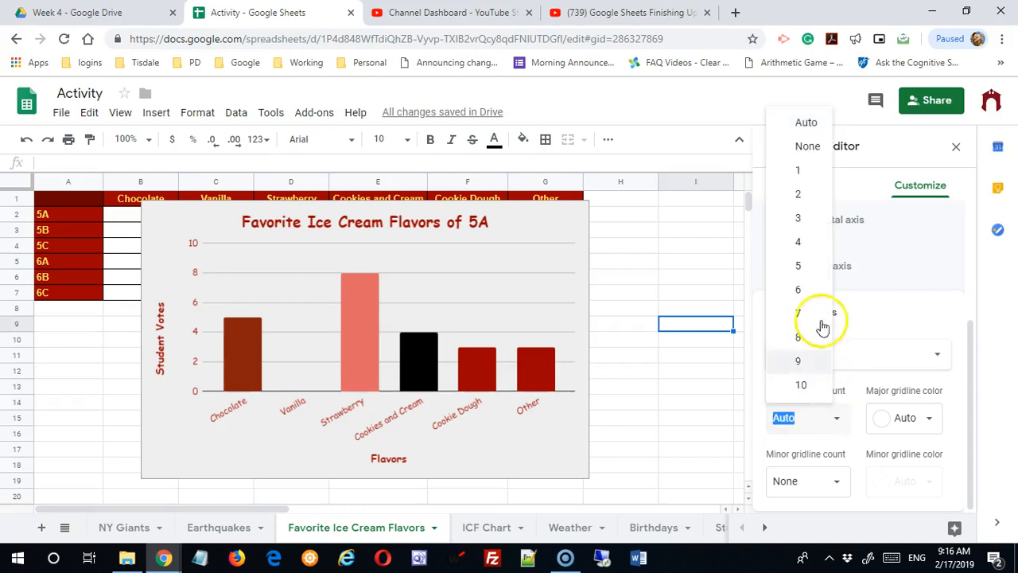
left_click(802, 243)
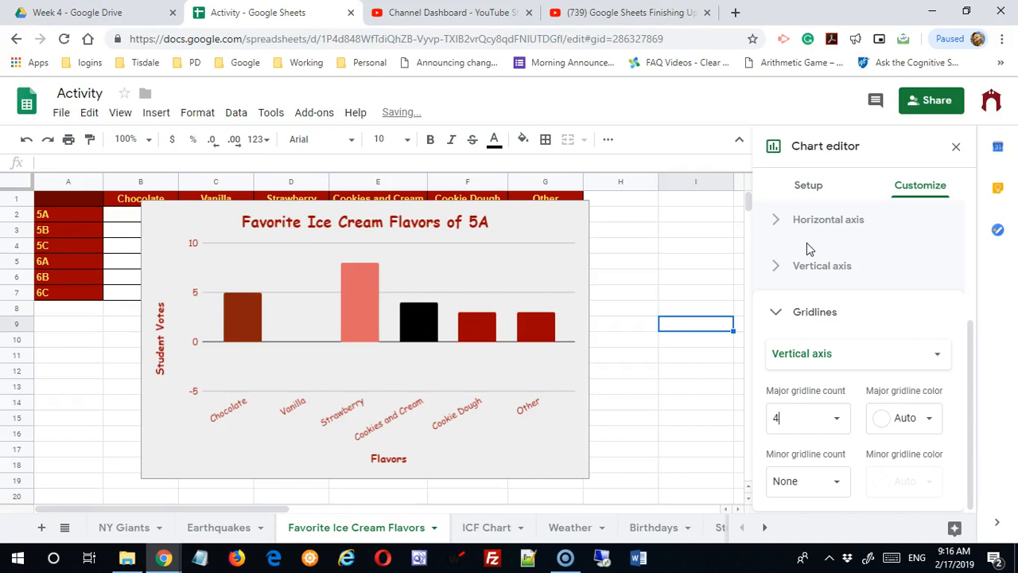
left_click(837, 420)
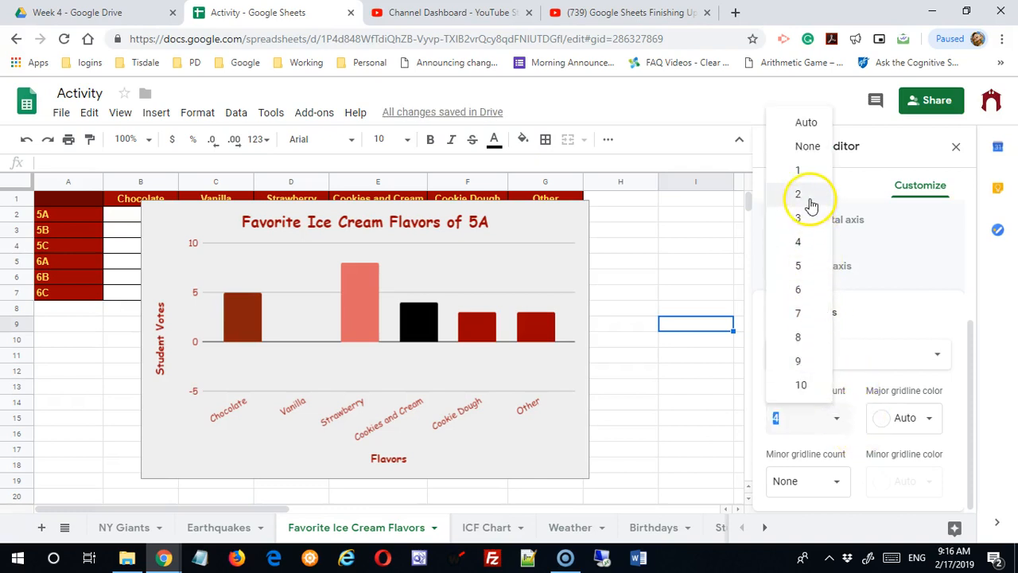
left_click(806, 124)
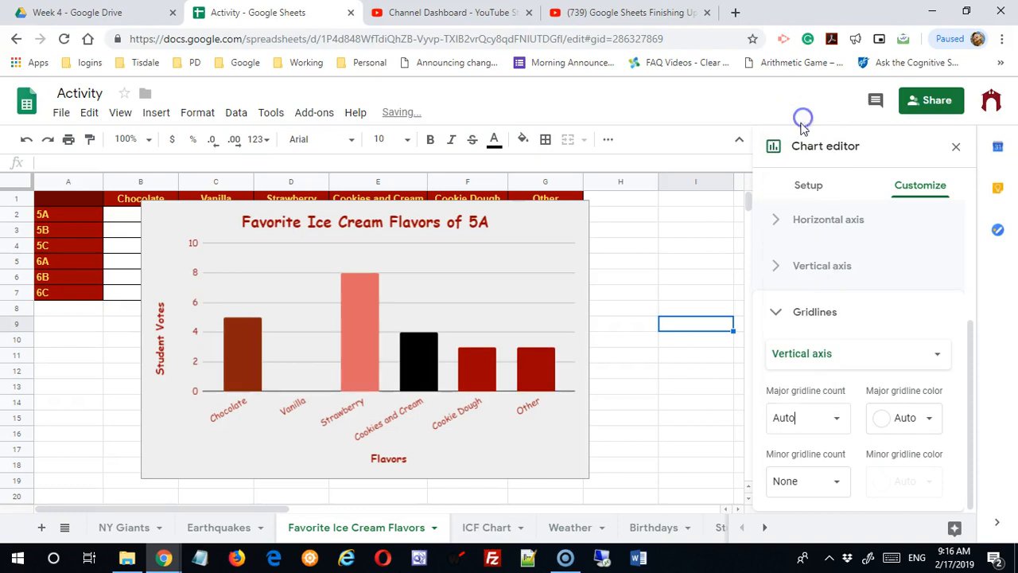
Set the color of the vertical axis's major gridlines to dark red
left_click(929, 419)
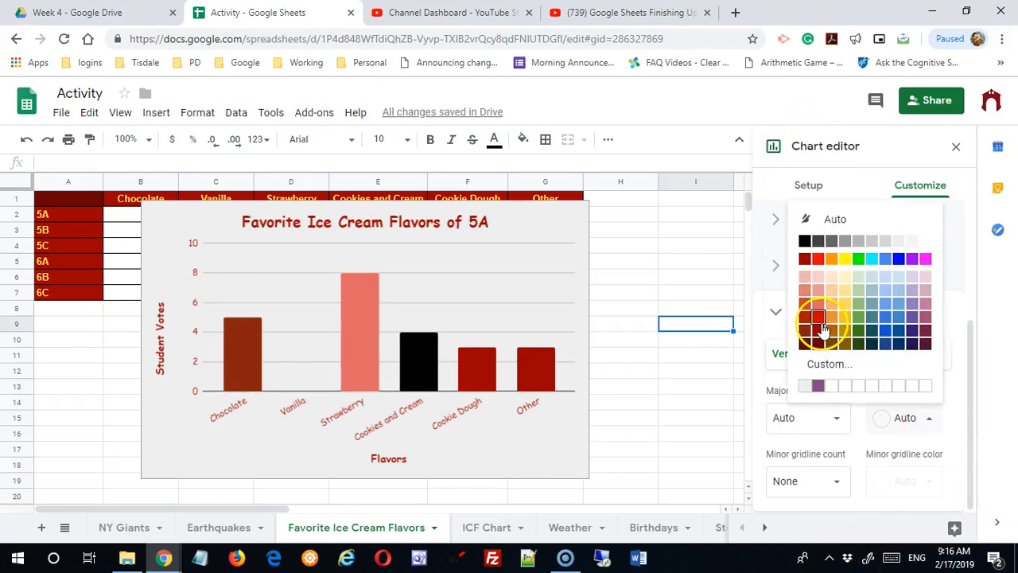
left_click(819, 330)
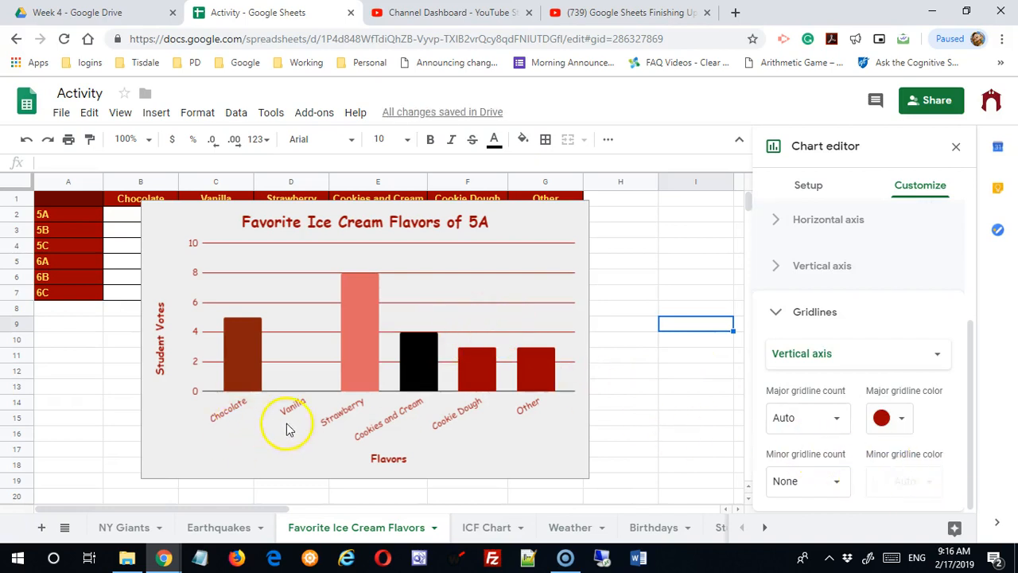
Try a minor gridline count of 1 for the vertical axis, and return it to None
left_click(836, 483)
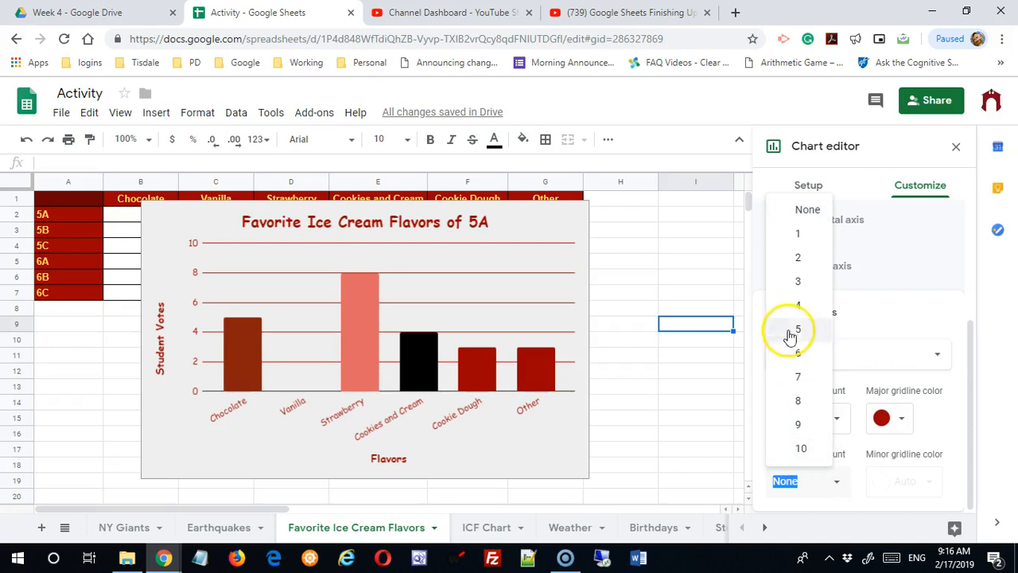
left_click(800, 234)
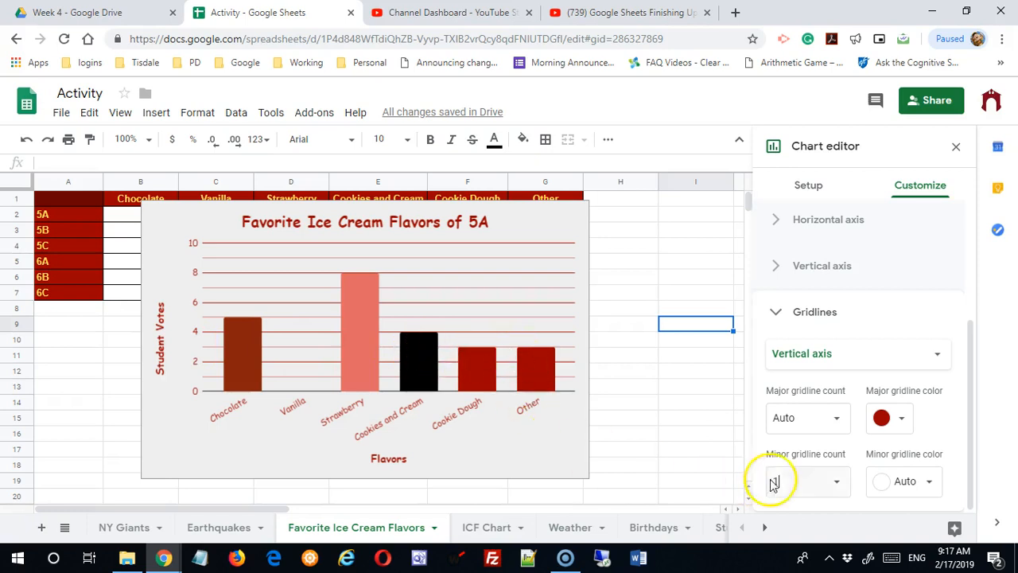
left_click(836, 481)
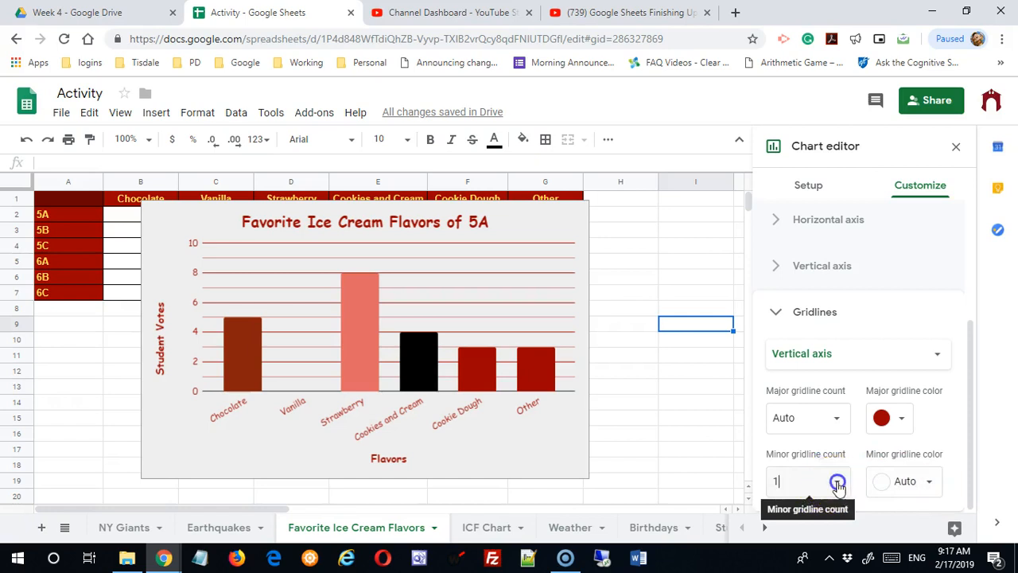
left_click(784, 220)
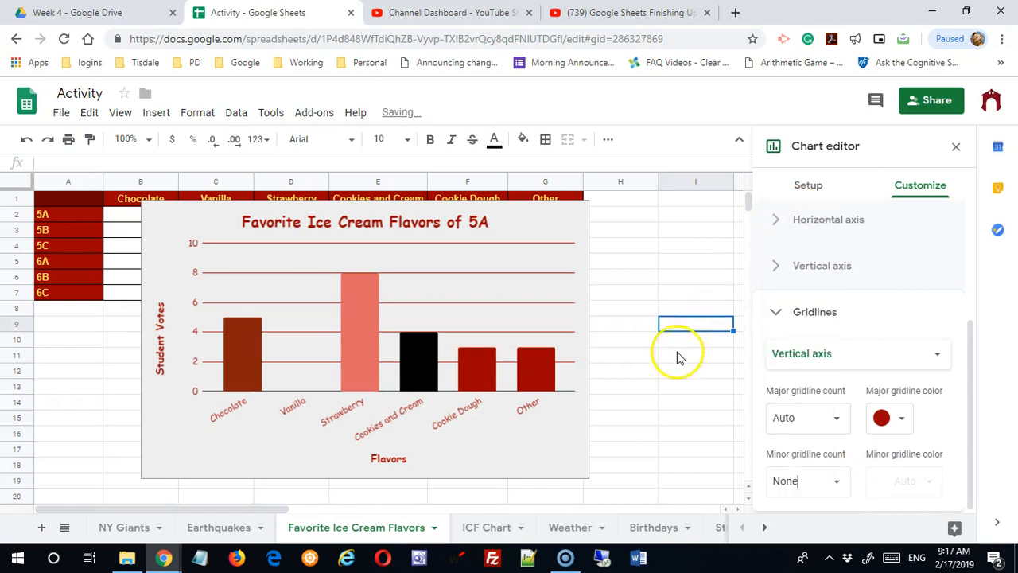
Close and reopen the chart editor to review its customization categories, and leave the editor again
left_click(646, 404)
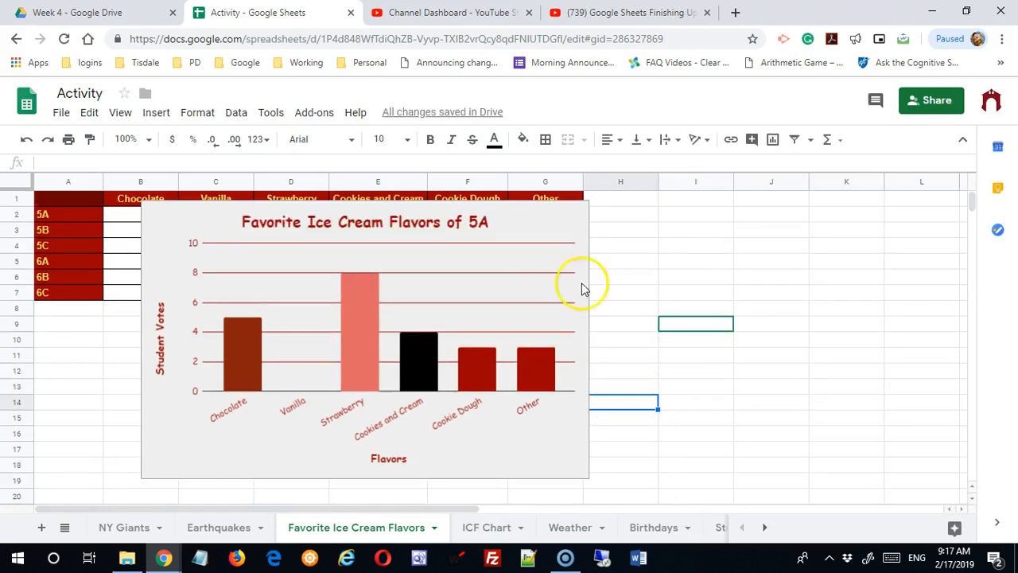
left_click(546, 220)
left_click(580, 216)
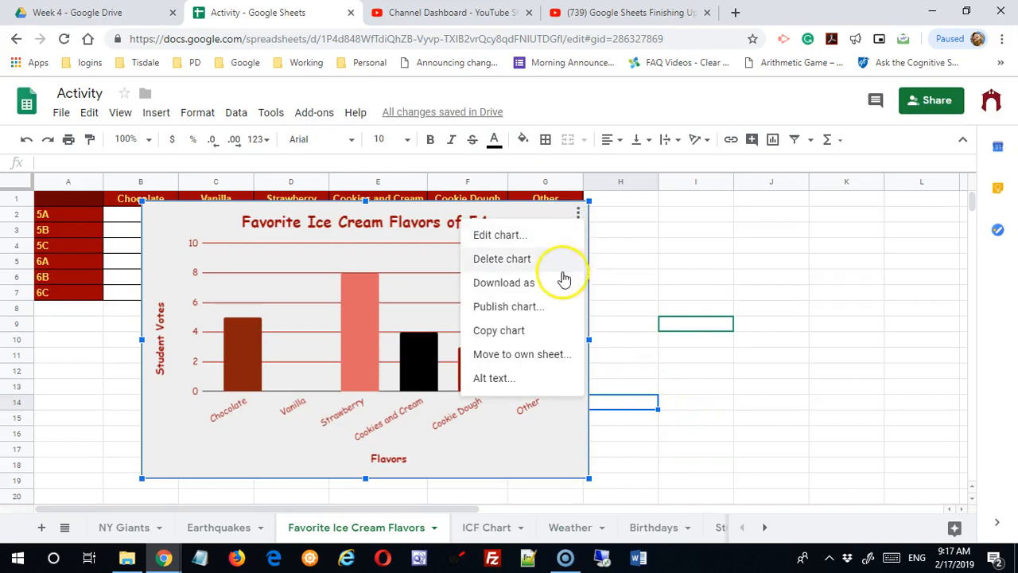
left_click(504, 234)
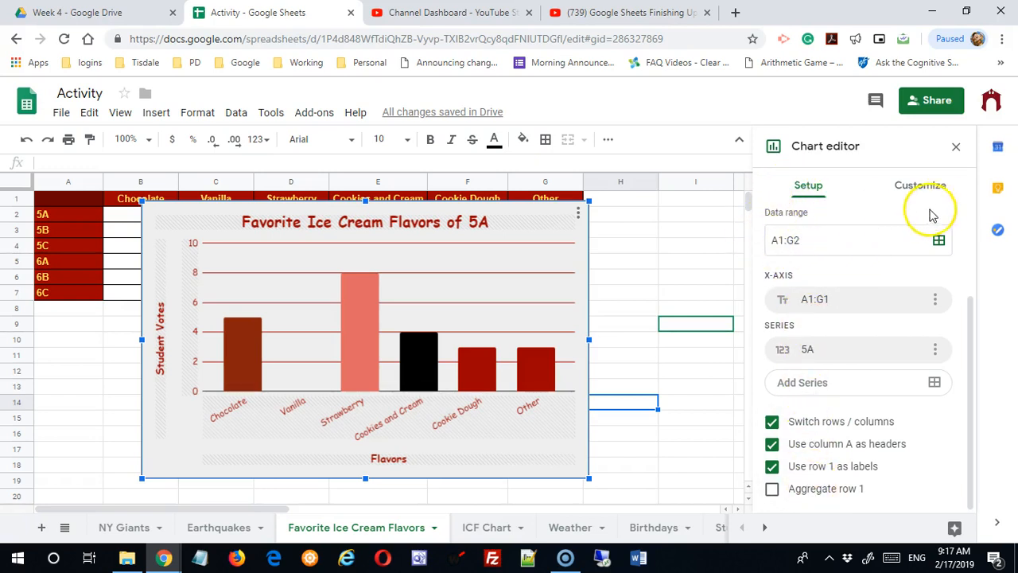
left_click(932, 184)
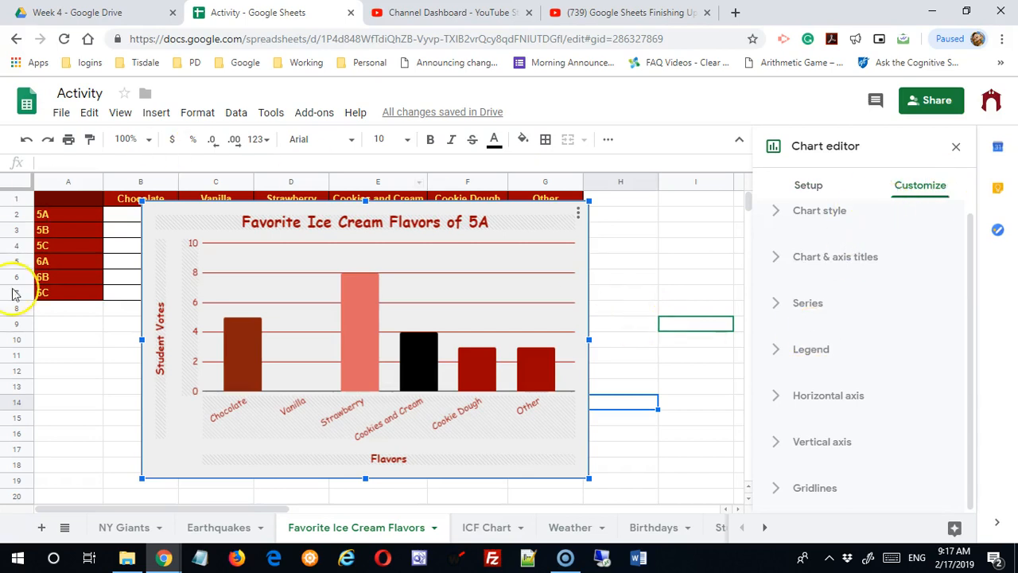
left_click(555, 328)
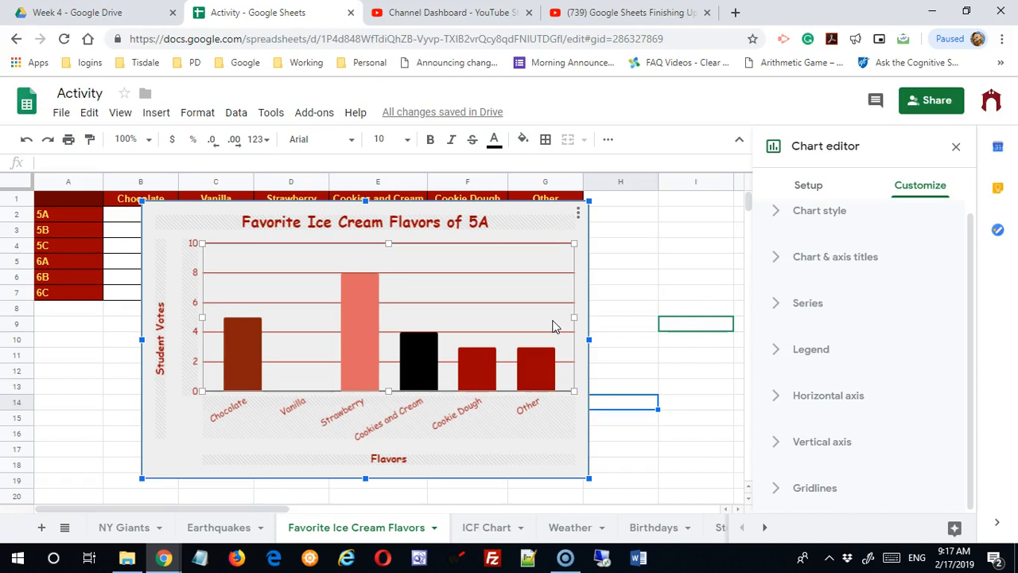
left_click(636, 275)
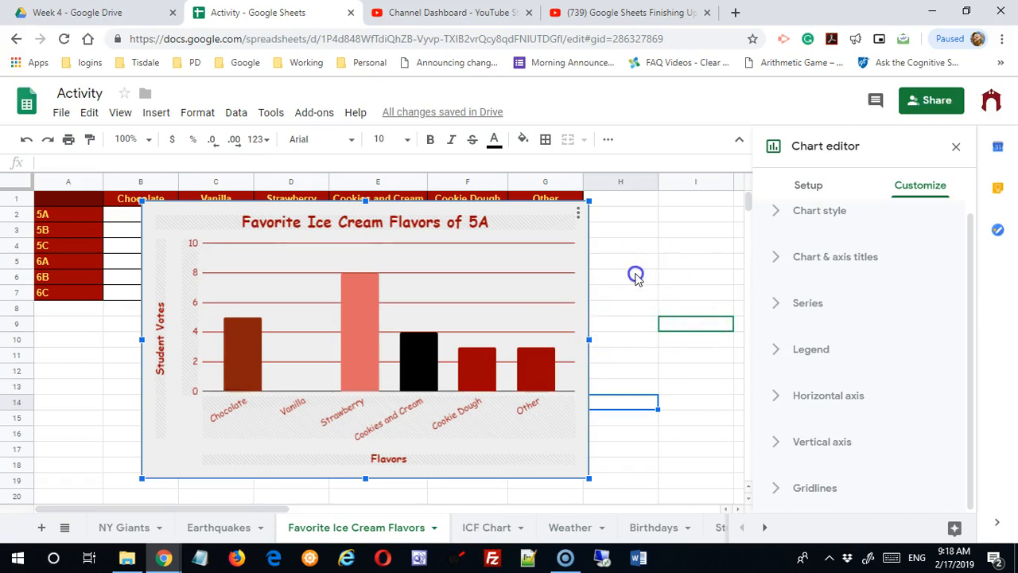
Examine the formats available for downloading the chart and the other actions offered for it
left_click(570, 220)
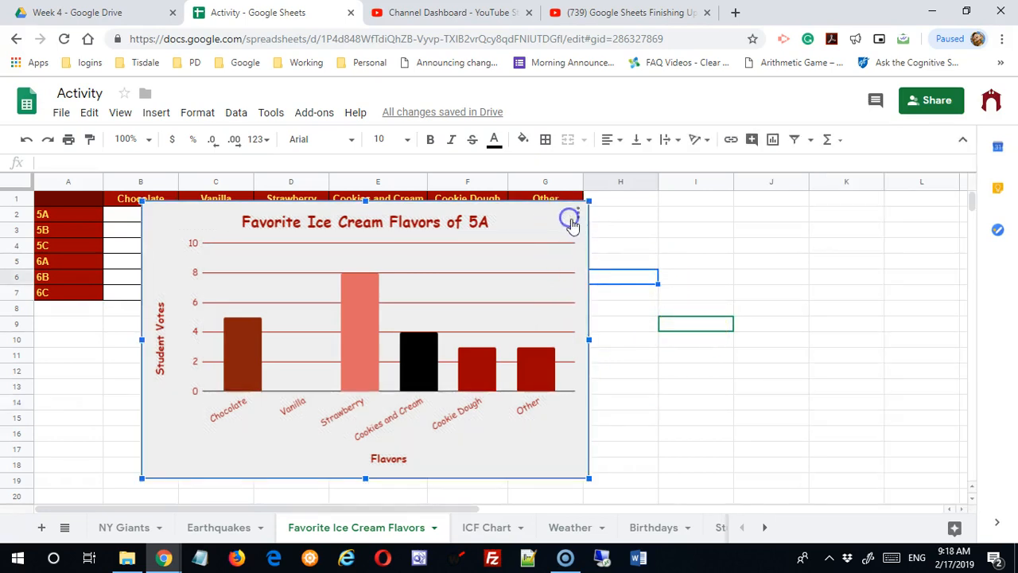
left_click(578, 212)
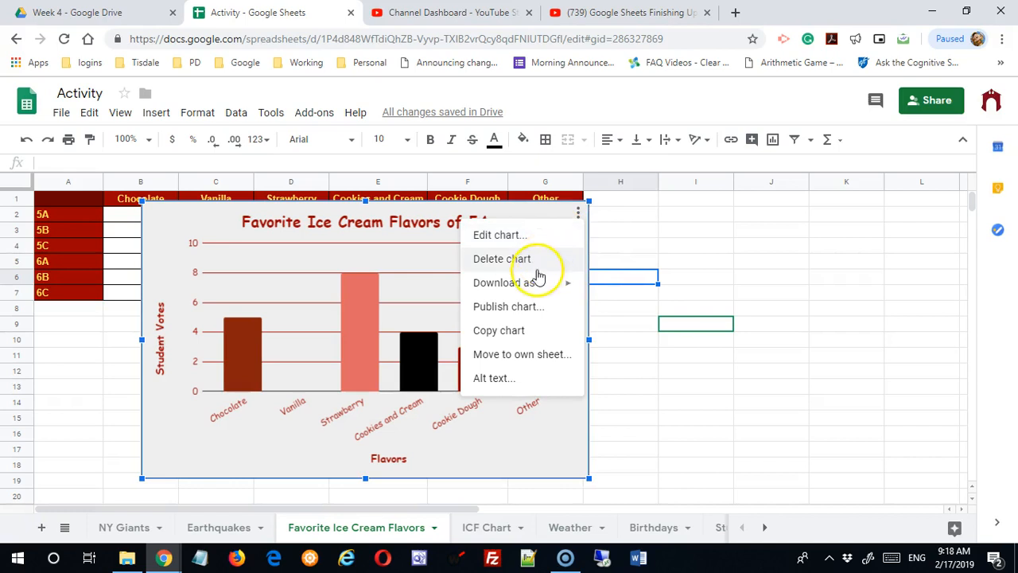
mouse_move(546, 286)
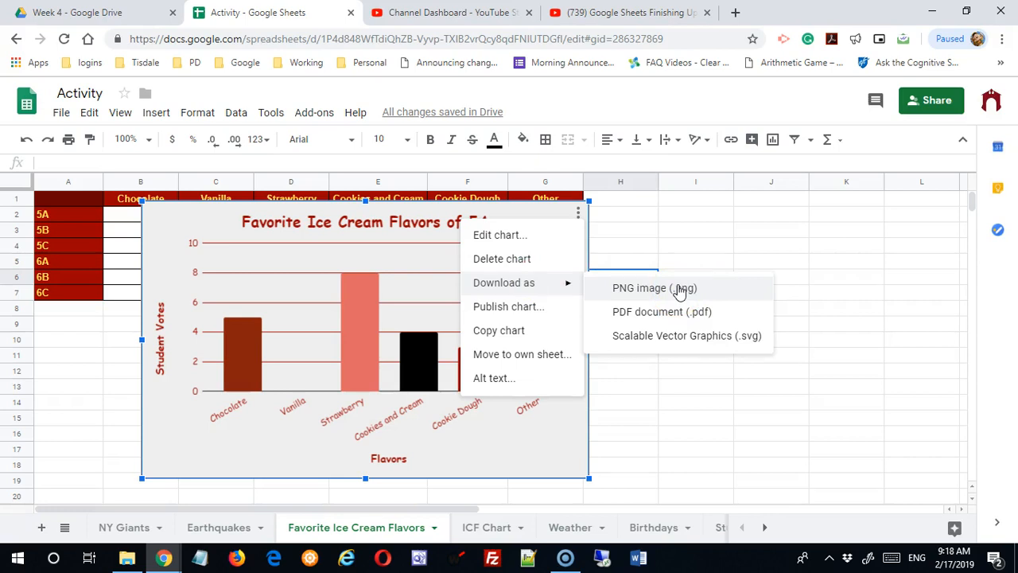
left_click(679, 314)
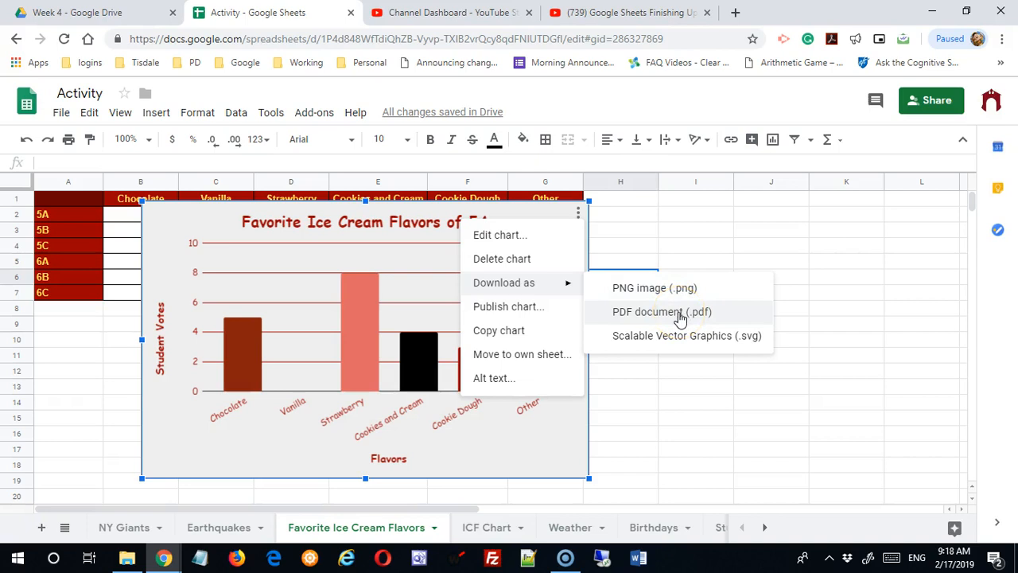
left_click(680, 317)
left_click(703, 344)
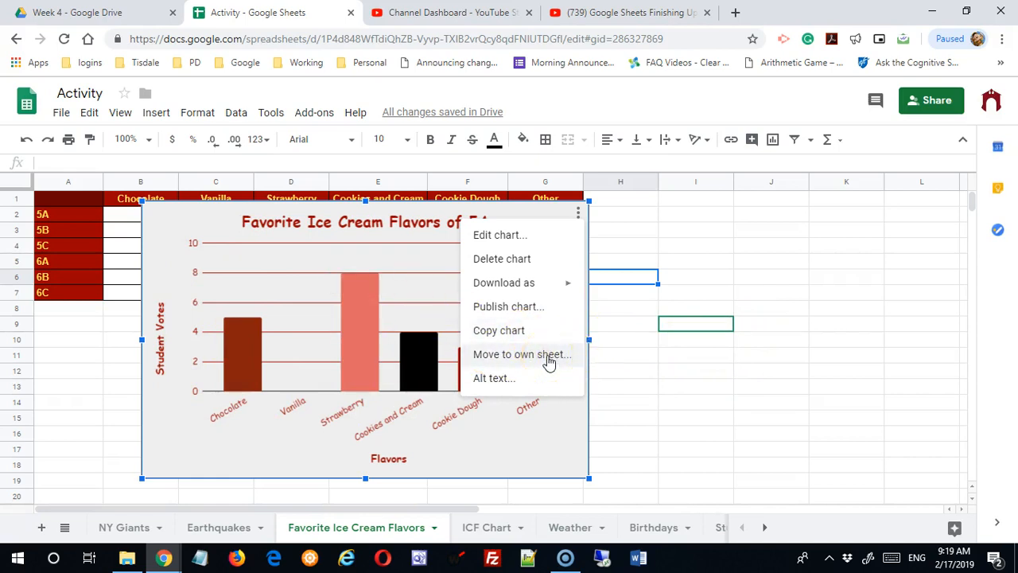
Add the alt text description "Graph of Favorite Ice Cream Flavors in 5A" to the chart
left_click(493, 378)
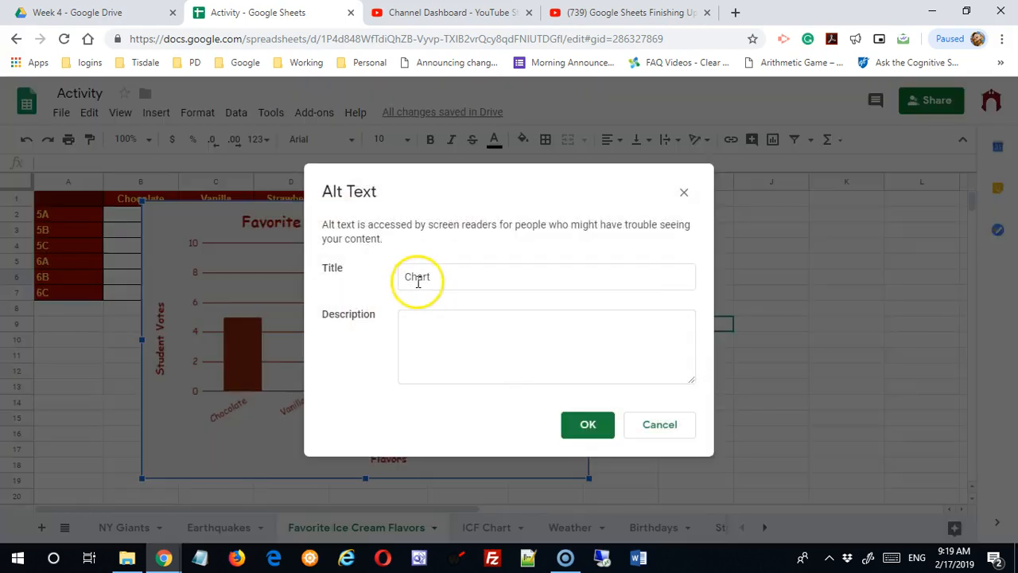
left_click(446, 347)
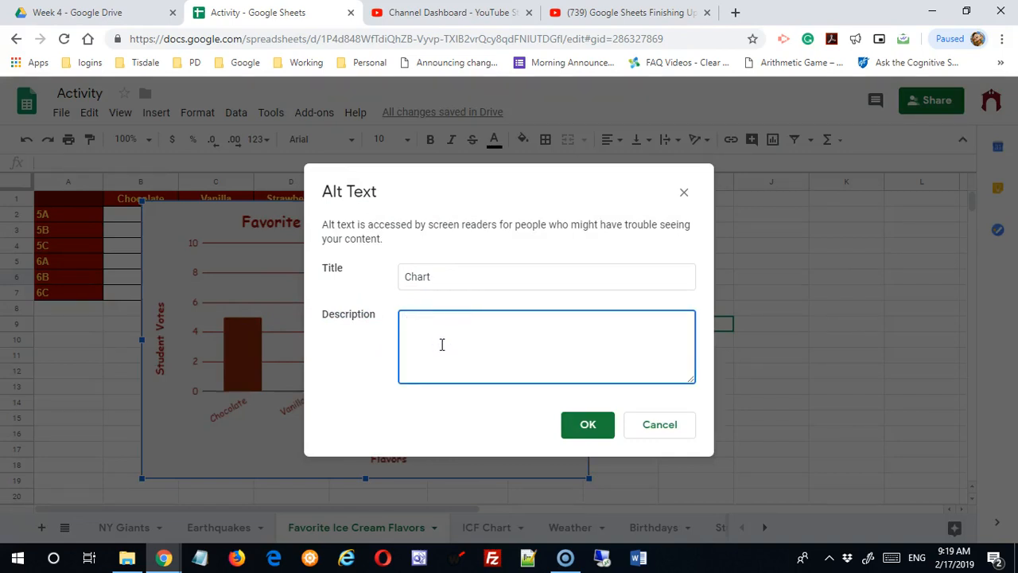
left_click(417, 333)
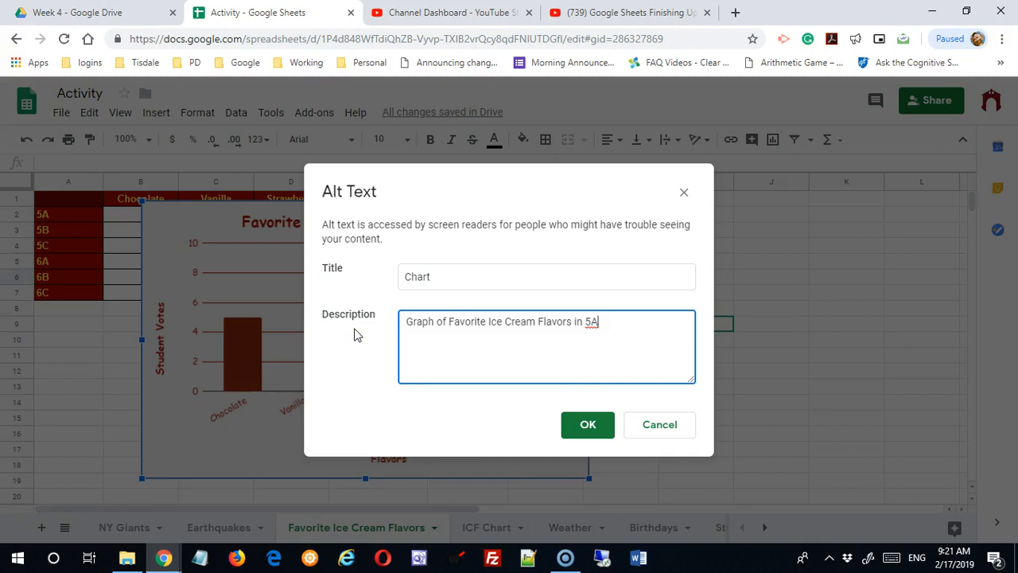
left_click(587, 426)
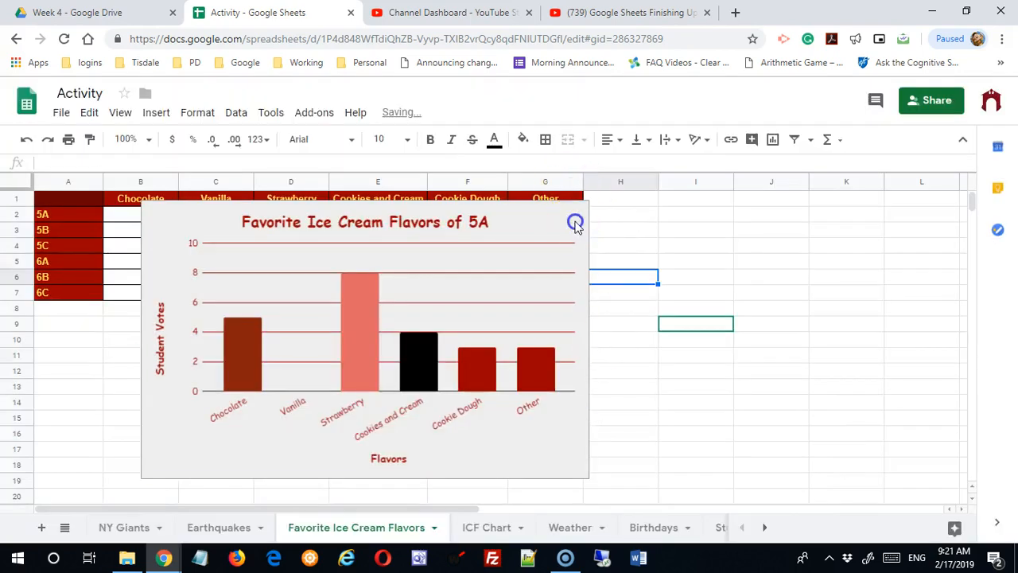
Move the chart to its own sheet and view it alongside the Favorite Ice Cream Flavors sheet
left_click(579, 215)
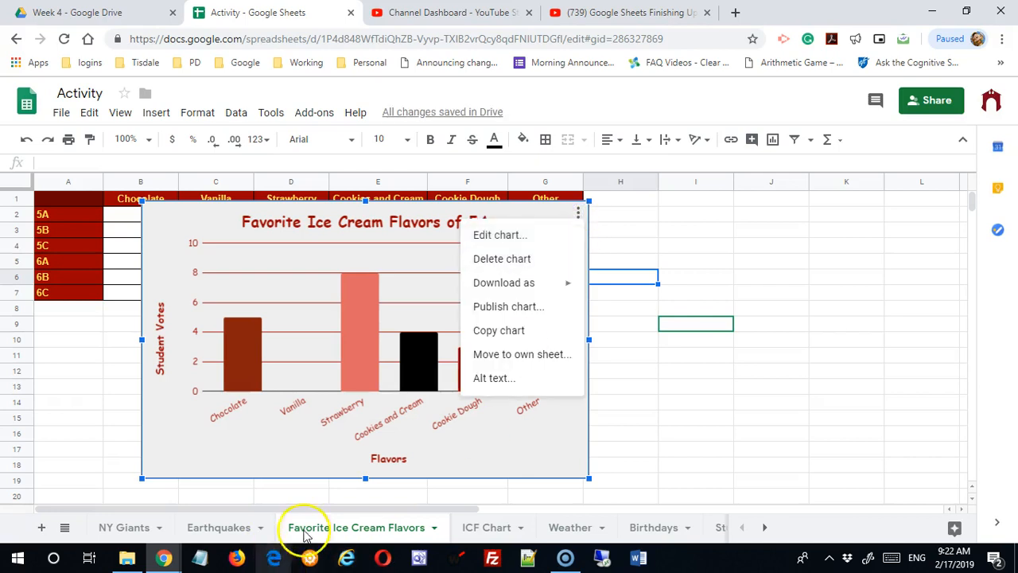
left_click(531, 377)
left_click(527, 355)
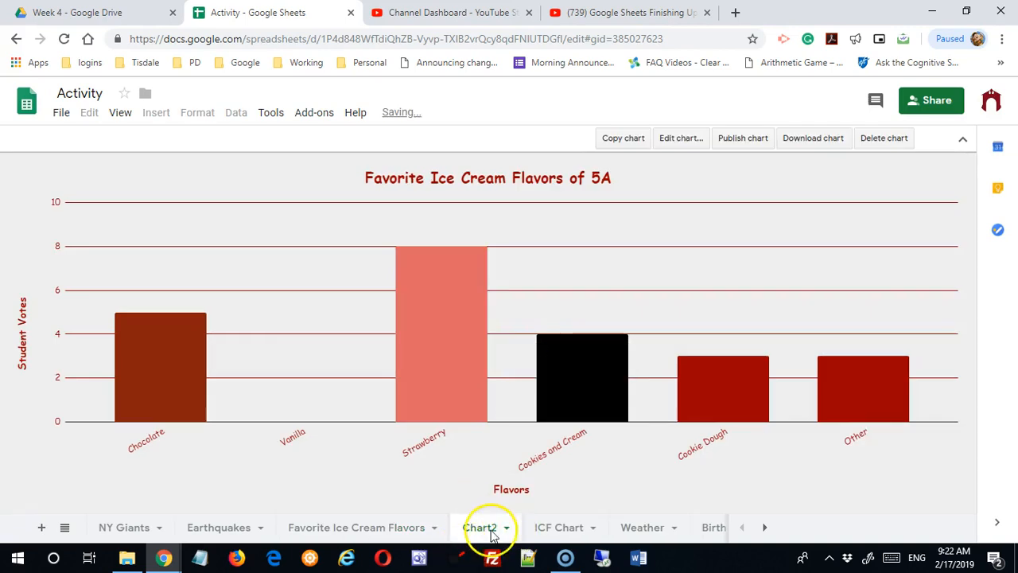
left_click(398, 531)
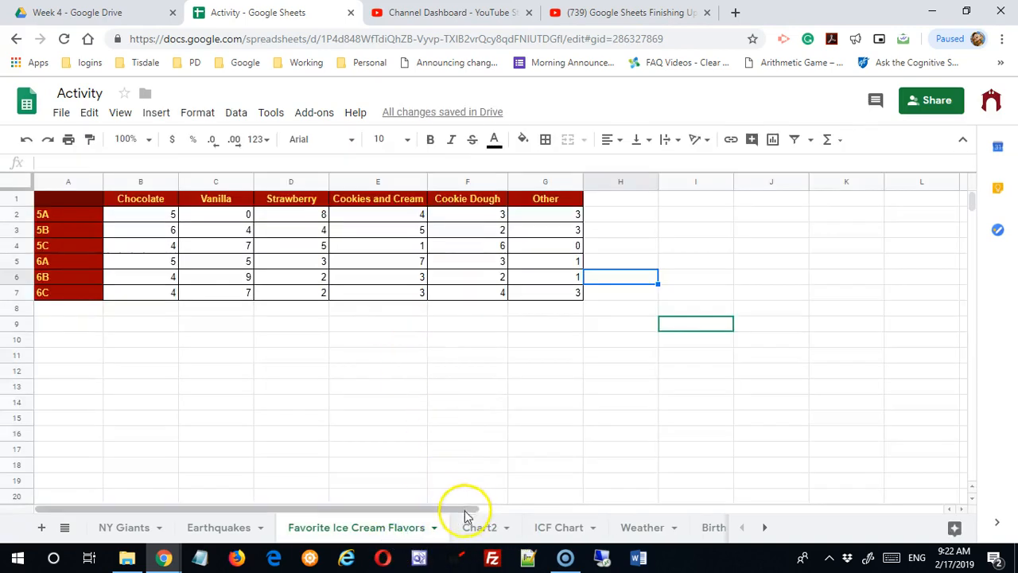
left_click(480, 530)
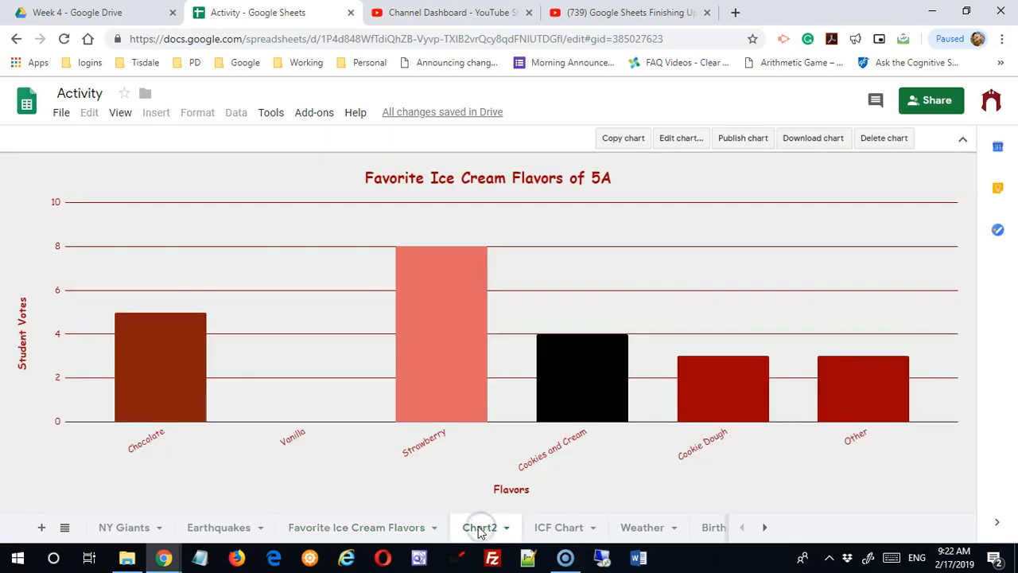
left_click(506, 529)
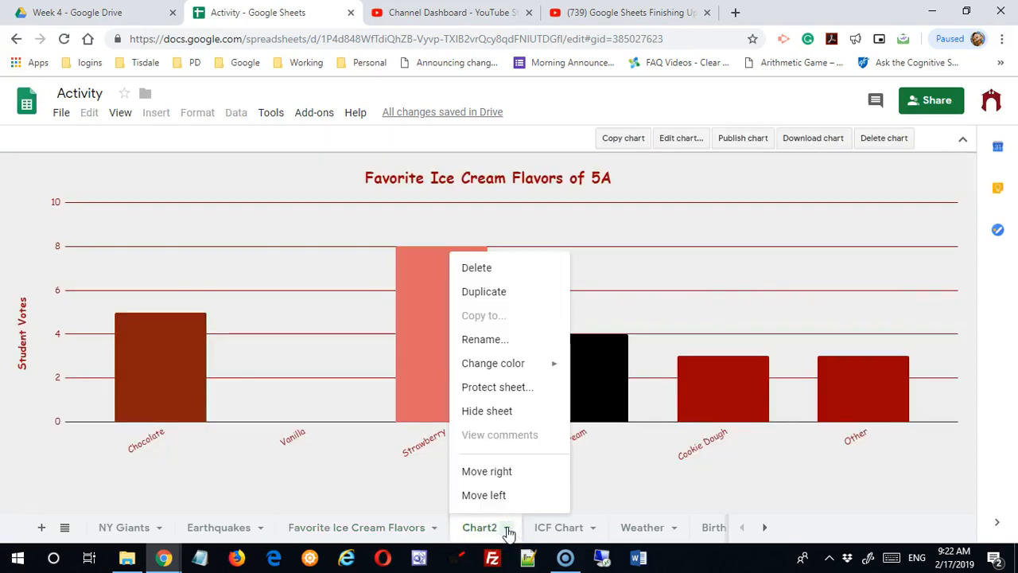
left_click(512, 342)
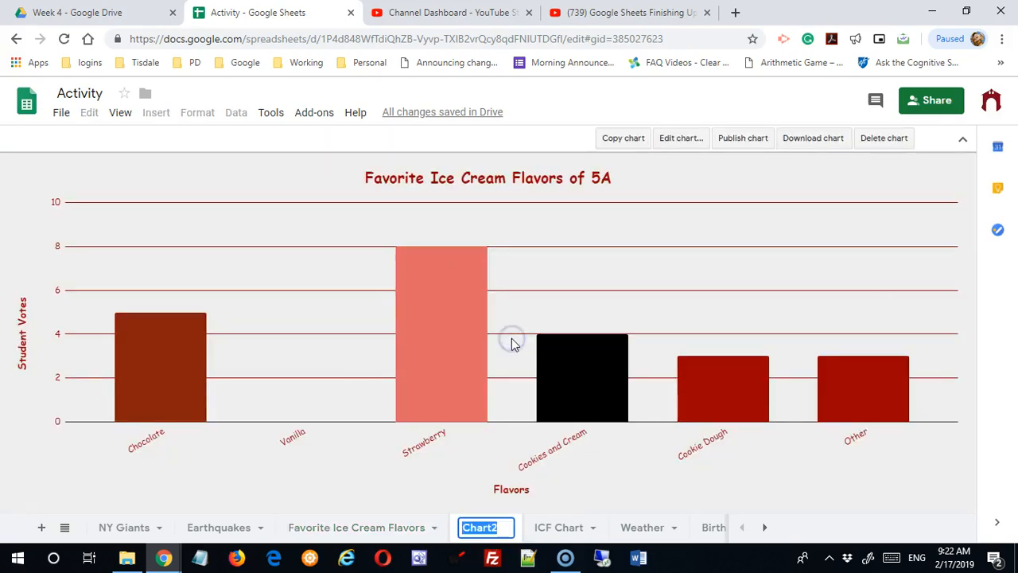
double_click(512, 340)
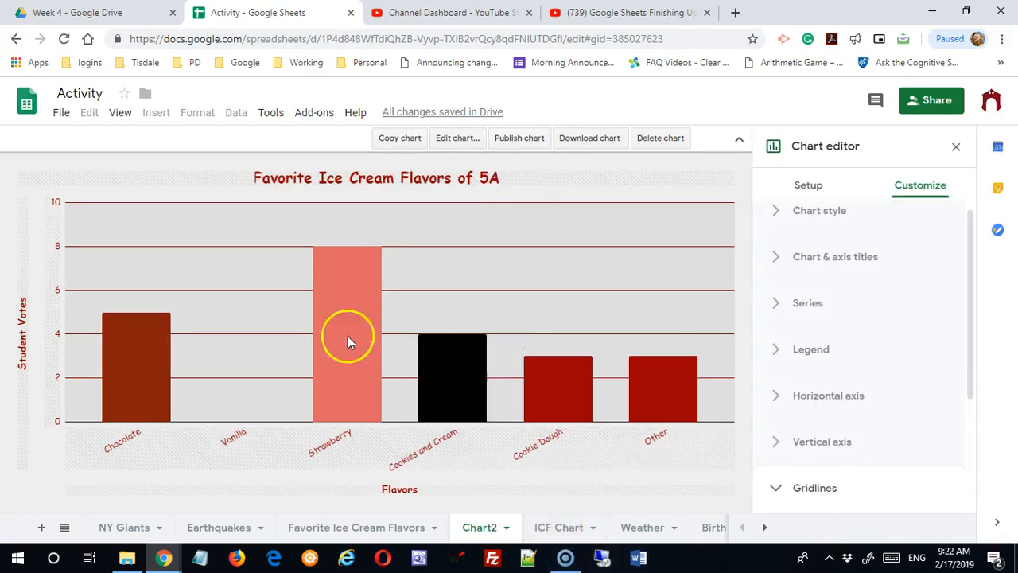
left_click(506, 528)
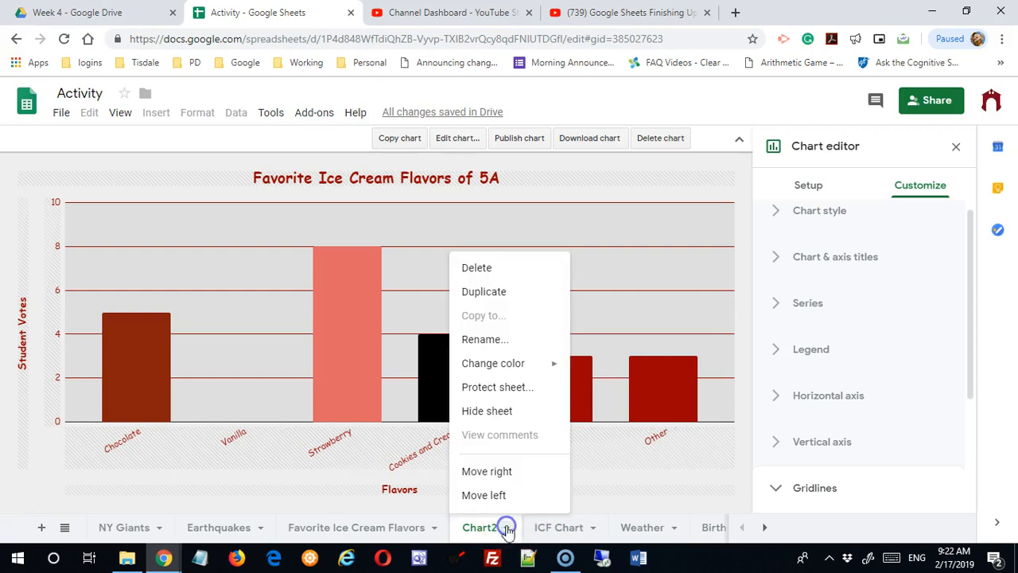
left_click(346, 416)
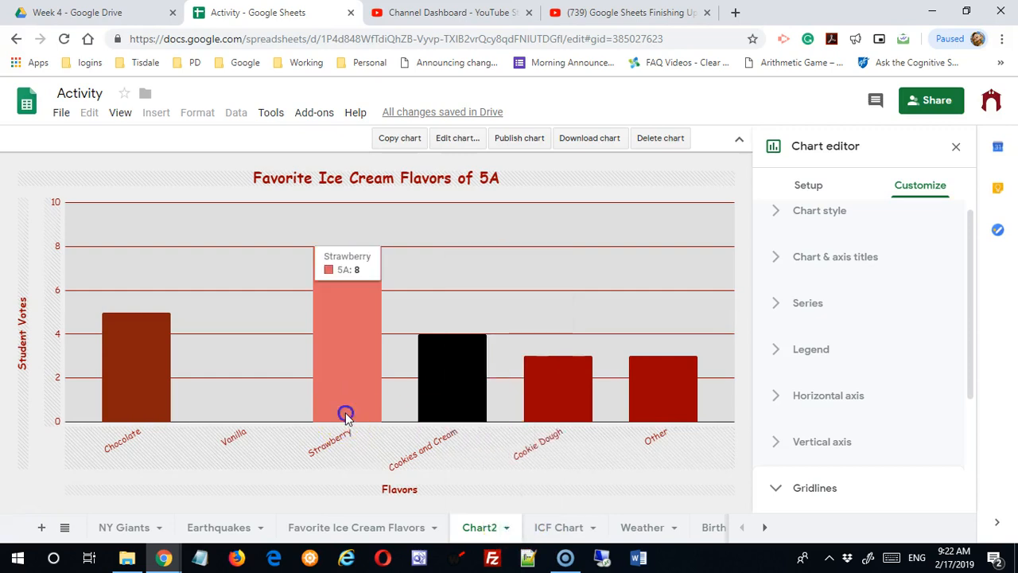
Copy the chart from its own sheet and paste it at cell E12 of the Favorite Ice Cream Flavors sheet
left_click(402, 140)
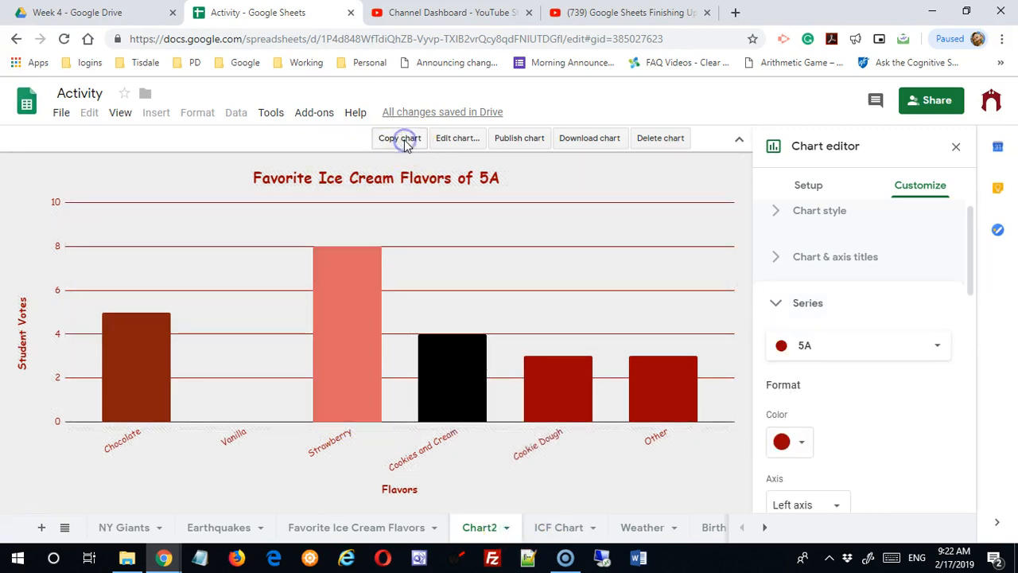
left_click(384, 531)
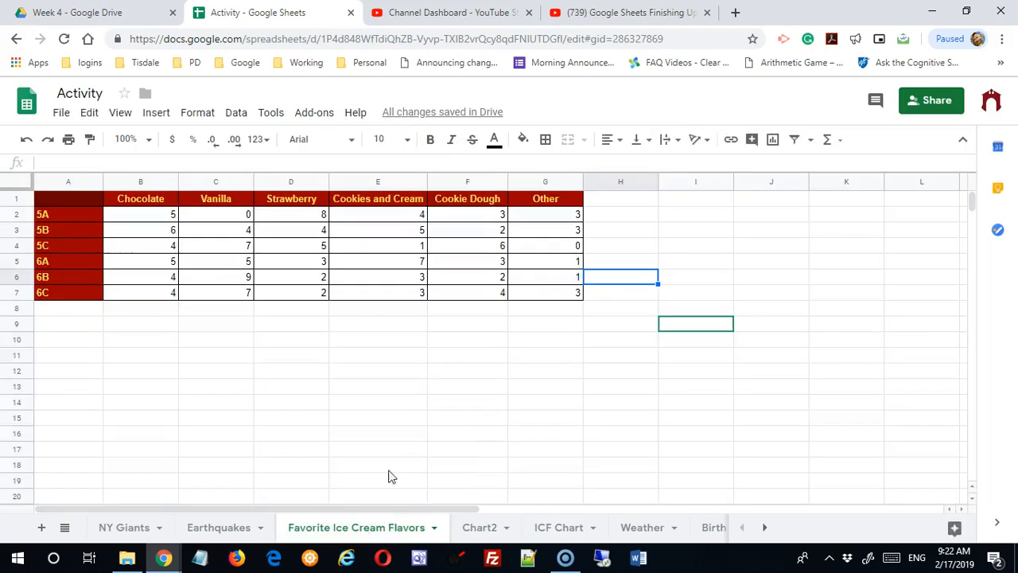
right_click(333, 371)
left_click(371, 432)
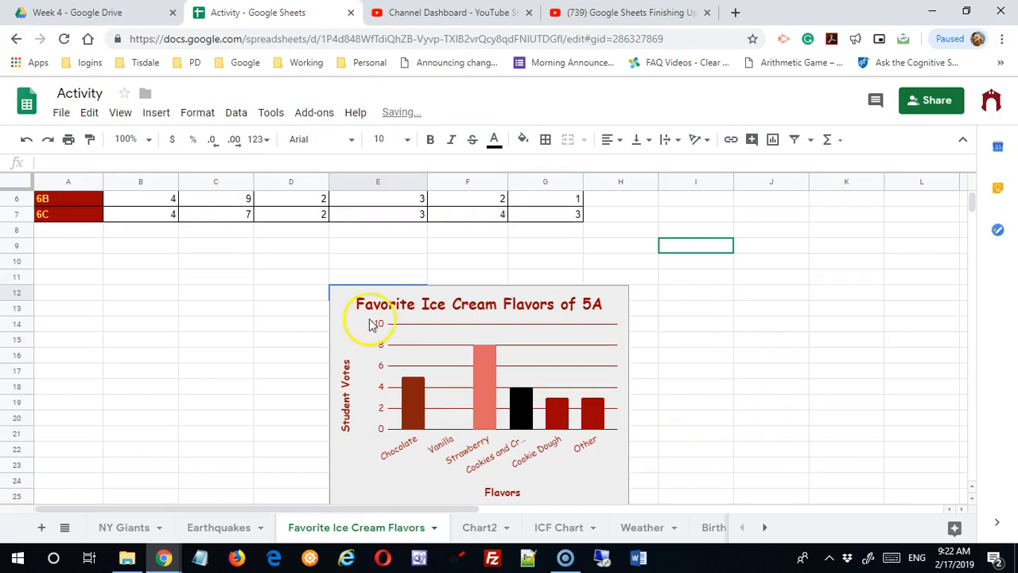
Move the pasted chart so its upper-left corner lies in cell D6, over the last rows of the table
left_click(342, 309)
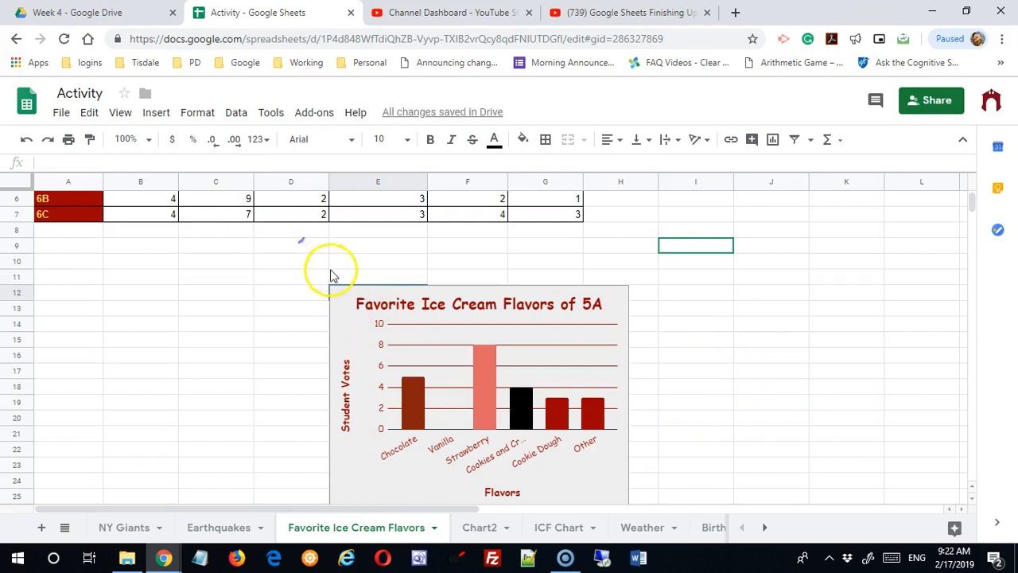
left_click(697, 402)
left_click(341, 310)
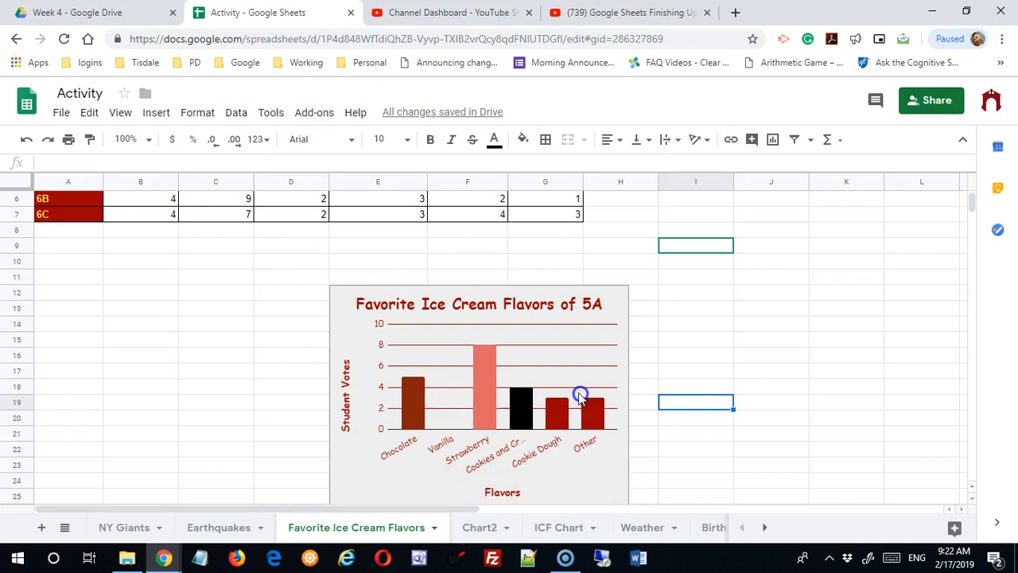
left_click(823, 420)
left_click(624, 470)
left_click(772, 390)
left_click(617, 306)
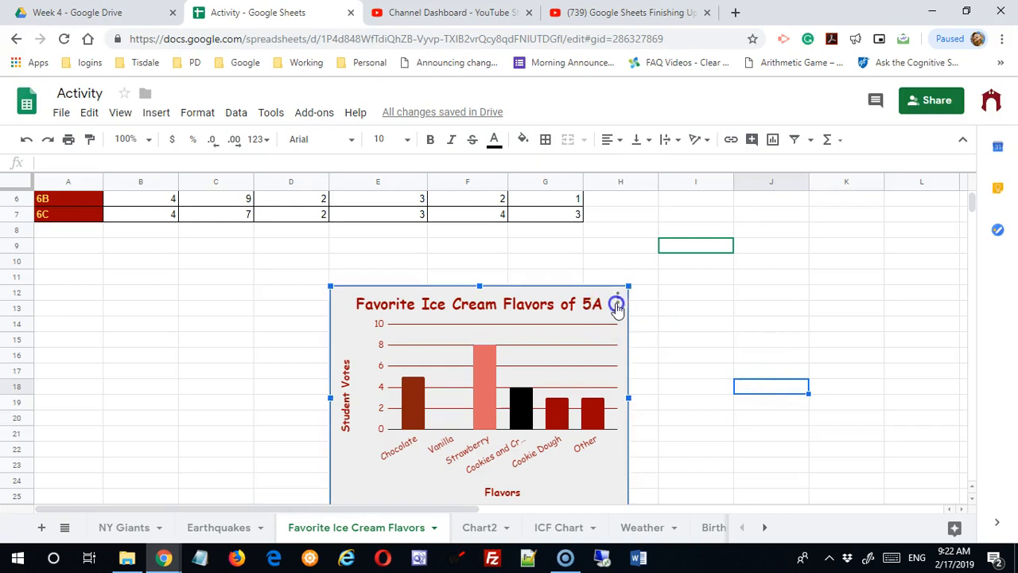
left_click(618, 303)
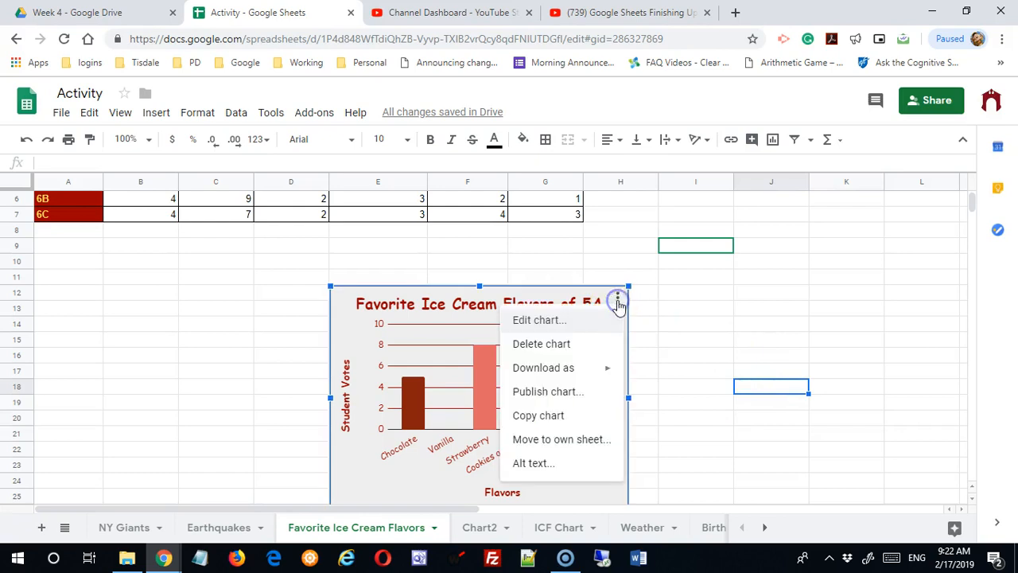
left_click(343, 300)
left_click_drag(343, 300, 279, 208)
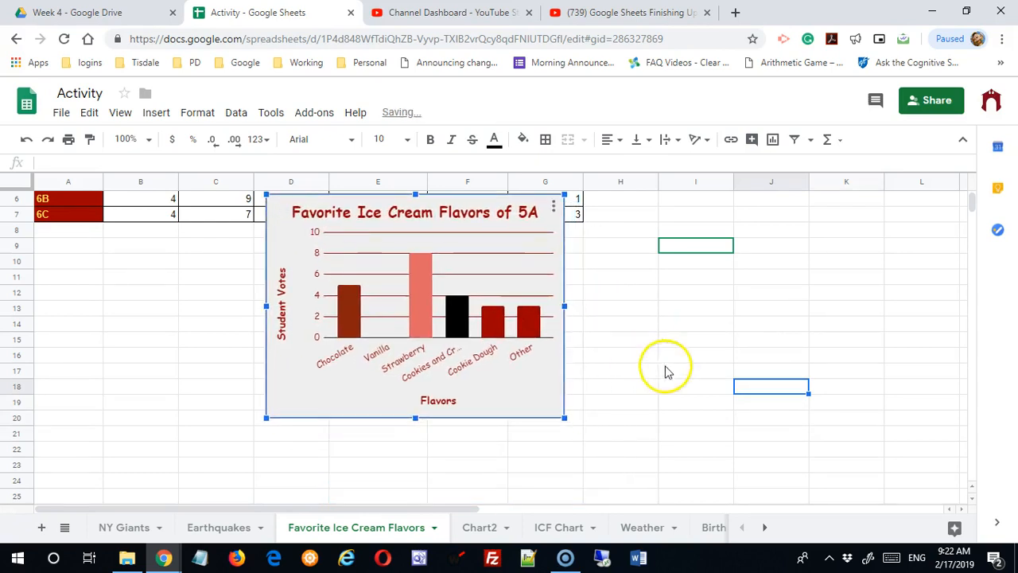
Delete the Chart2 sheet, leaving only the chart placed in the Favorite Ice Cream Flavors sheet
scroll(671, 374, "up", 2)
left_click(494, 527)
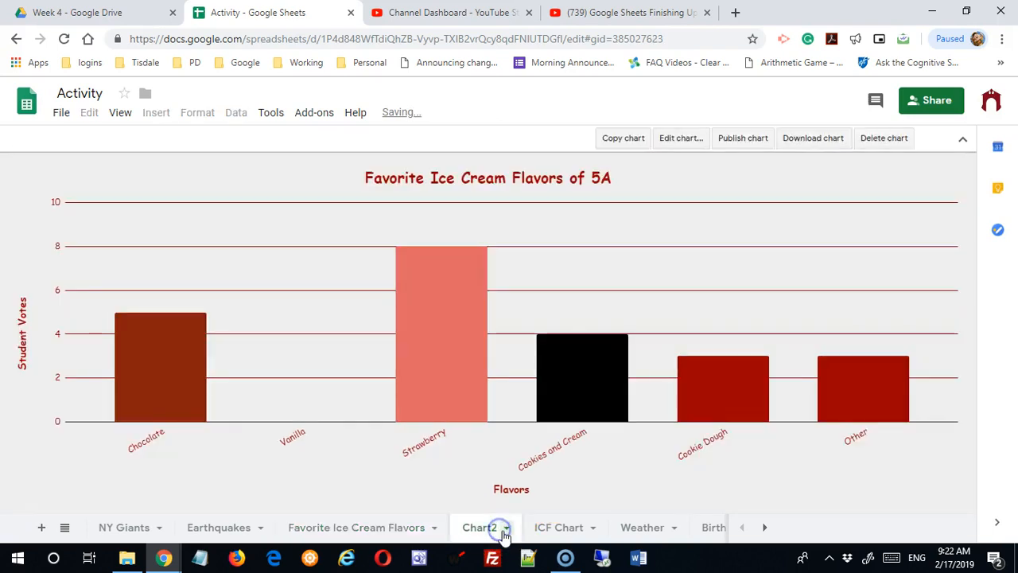
left_click(503, 529)
left_click(521, 269)
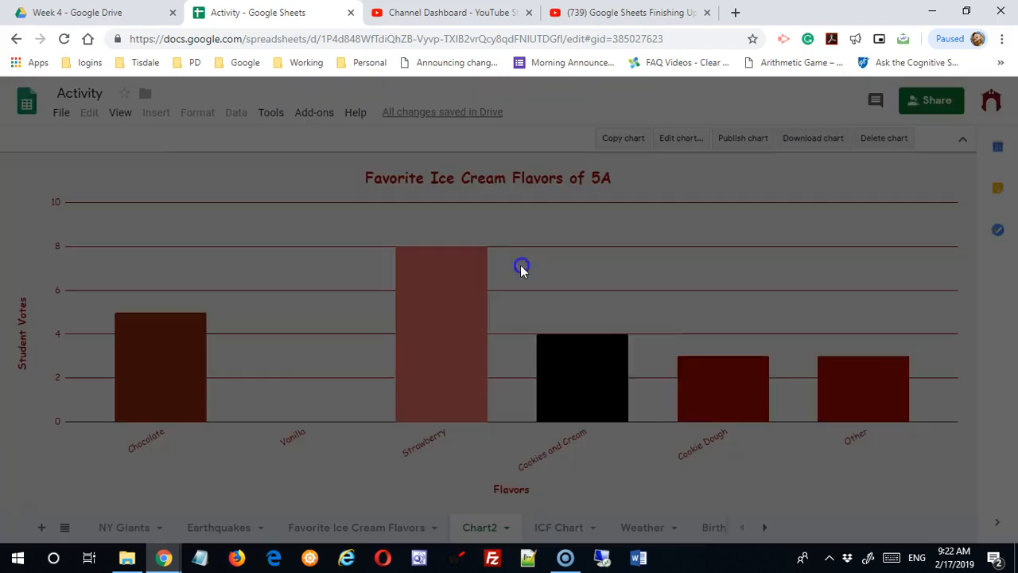
left_click(681, 344)
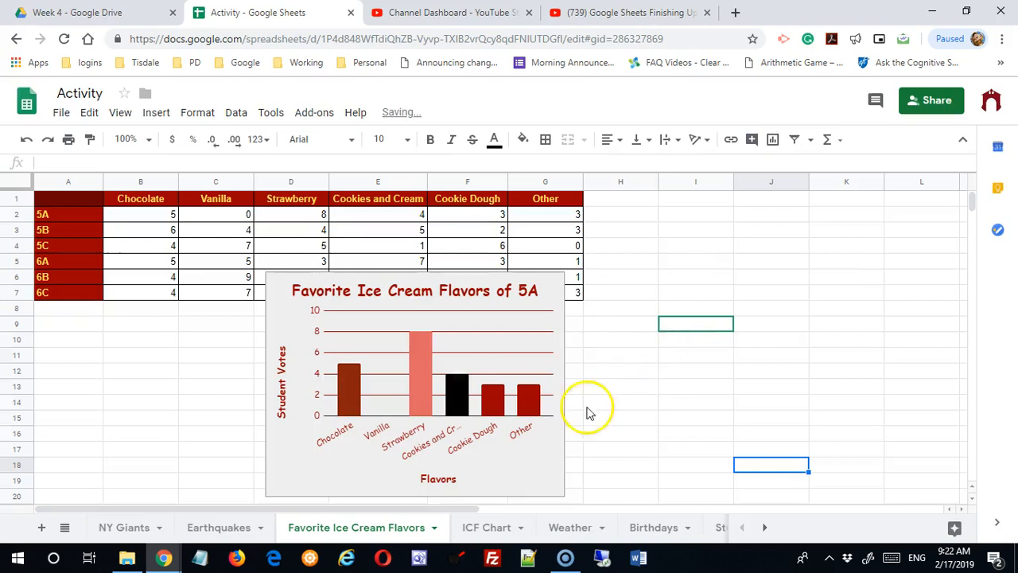
Edit the chart's setup and extend its data range to A1:G4 to include classes 5A, 5B and 5C
left_click(276, 282)
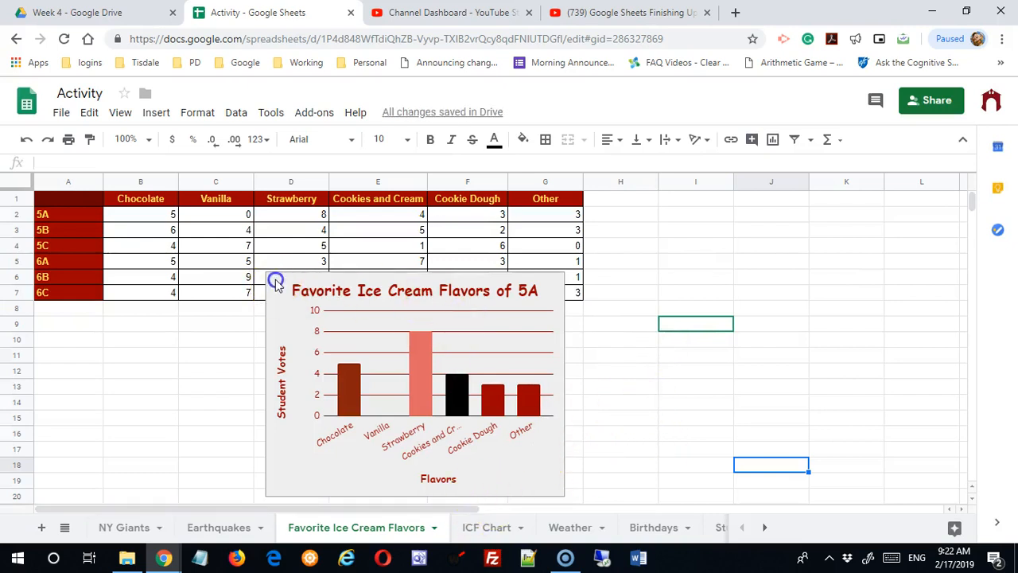
left_click(385, 290)
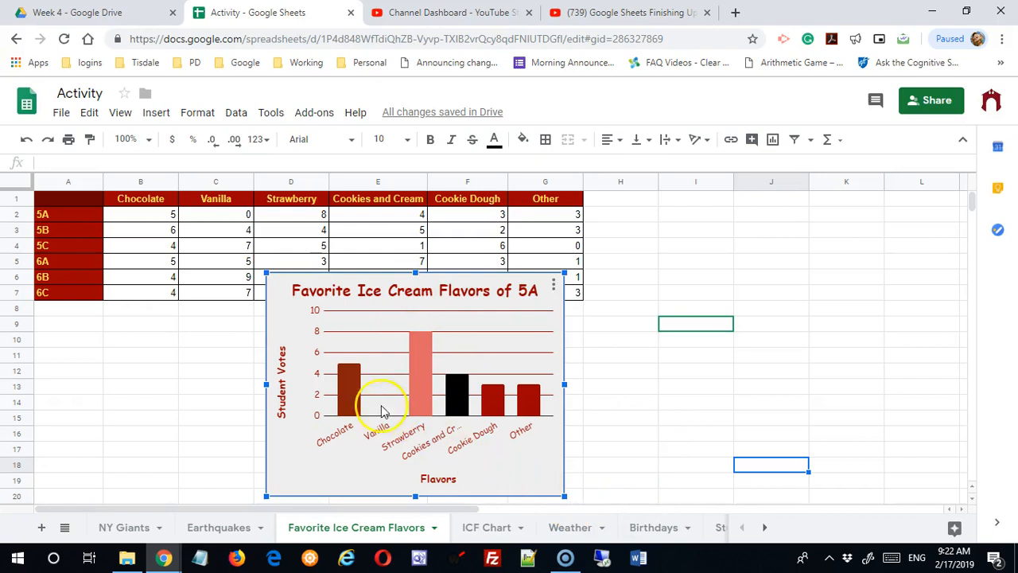
mouse_move(534, 414)
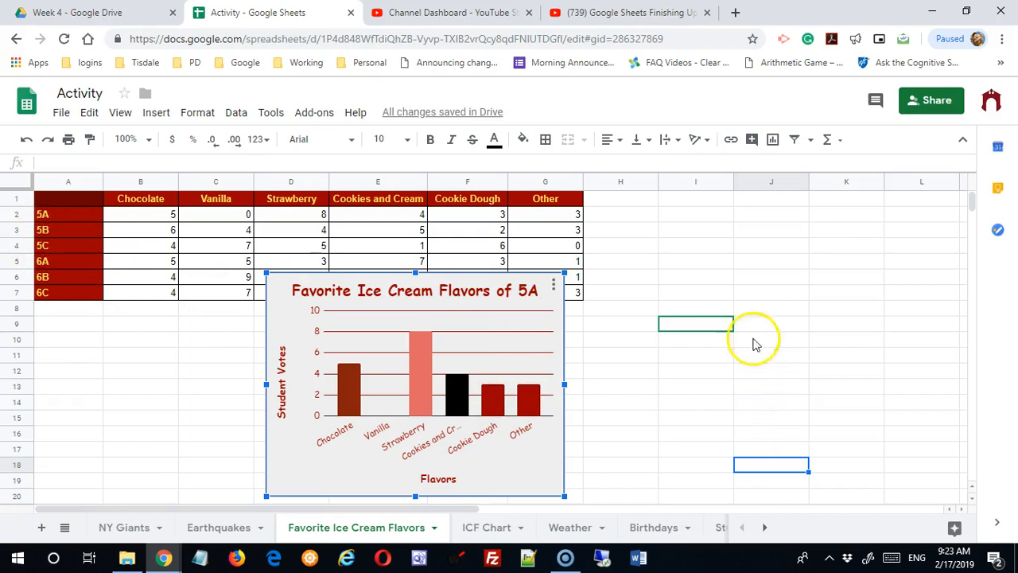
left_click(554, 285)
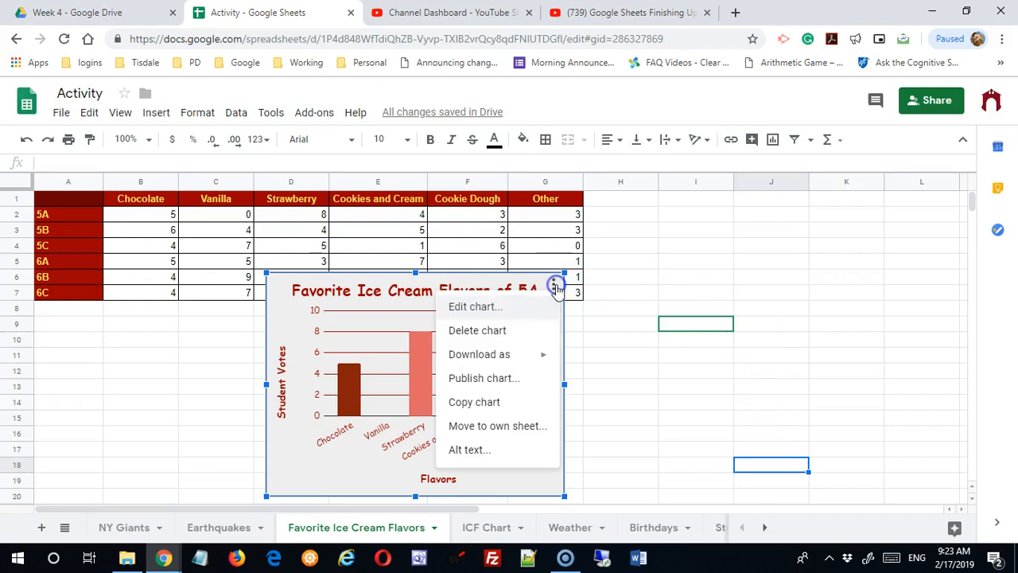
left_click(509, 309)
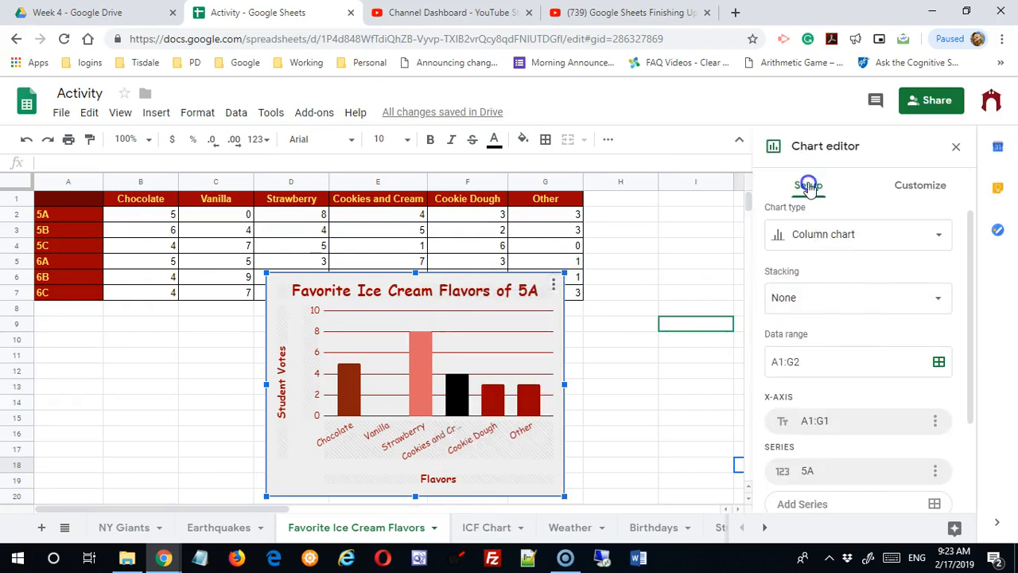
left_click(939, 362)
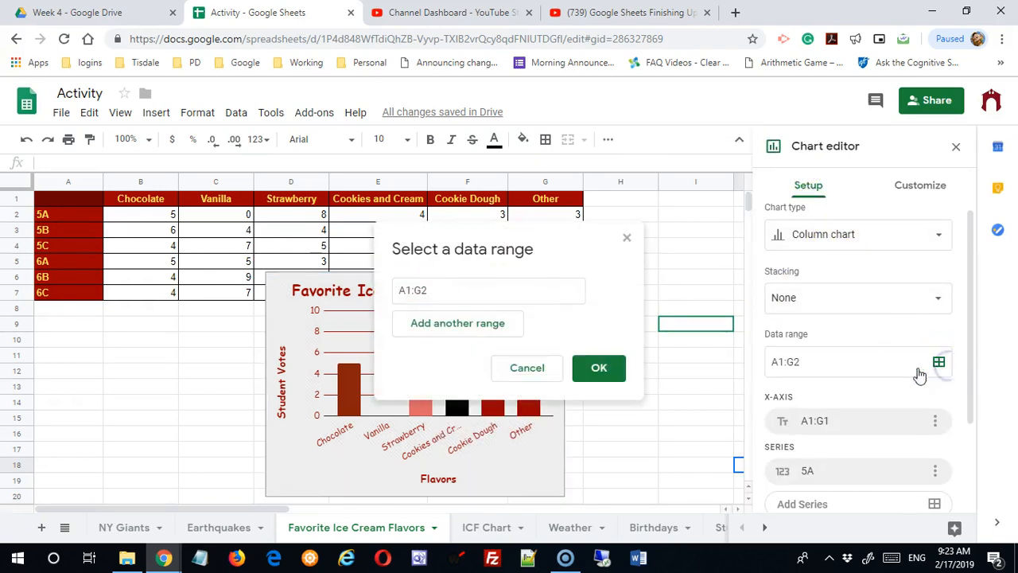
left_click(458, 290)
left_click_drag(458, 290, 364, 295)
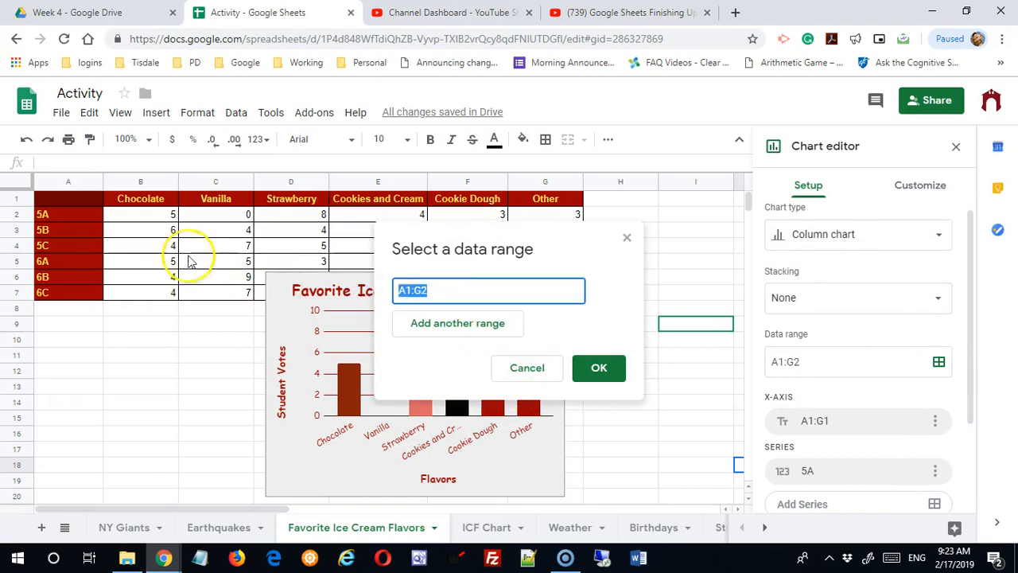
left_click_drag(87, 199, 543, 253)
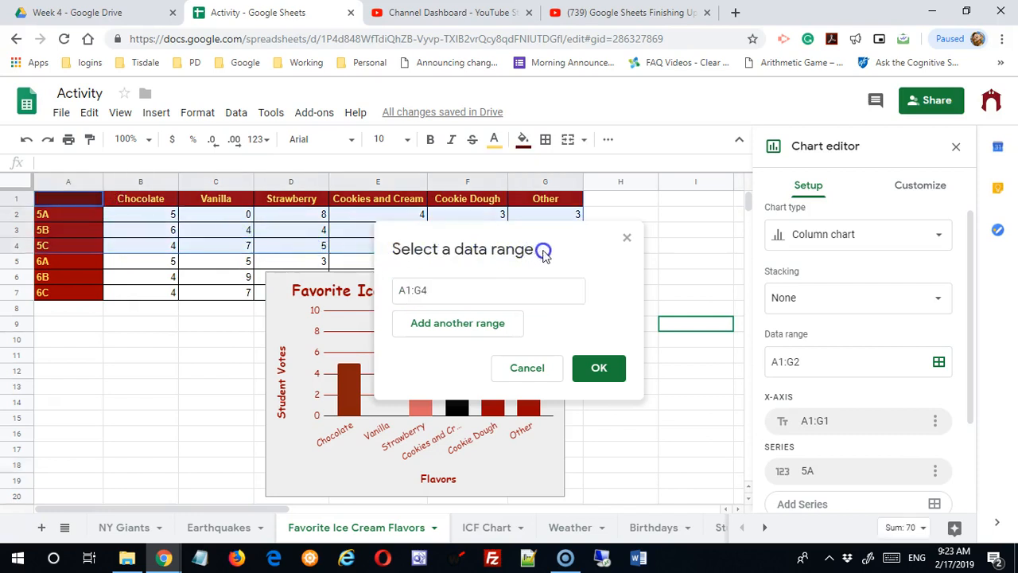
left_click(598, 367)
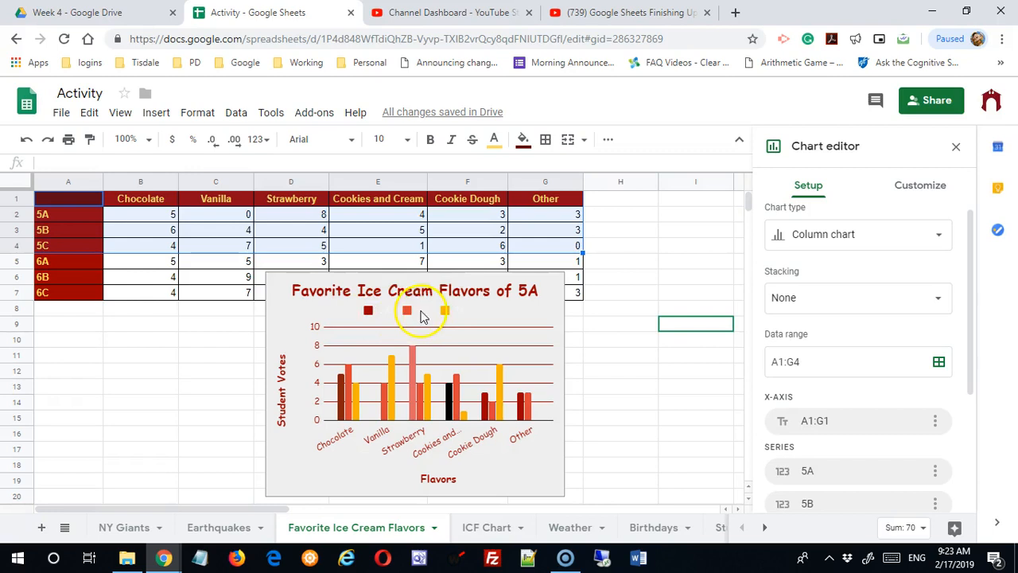
Set the chart's legend text color to dark red, and leave the chart editor
left_click(406, 312)
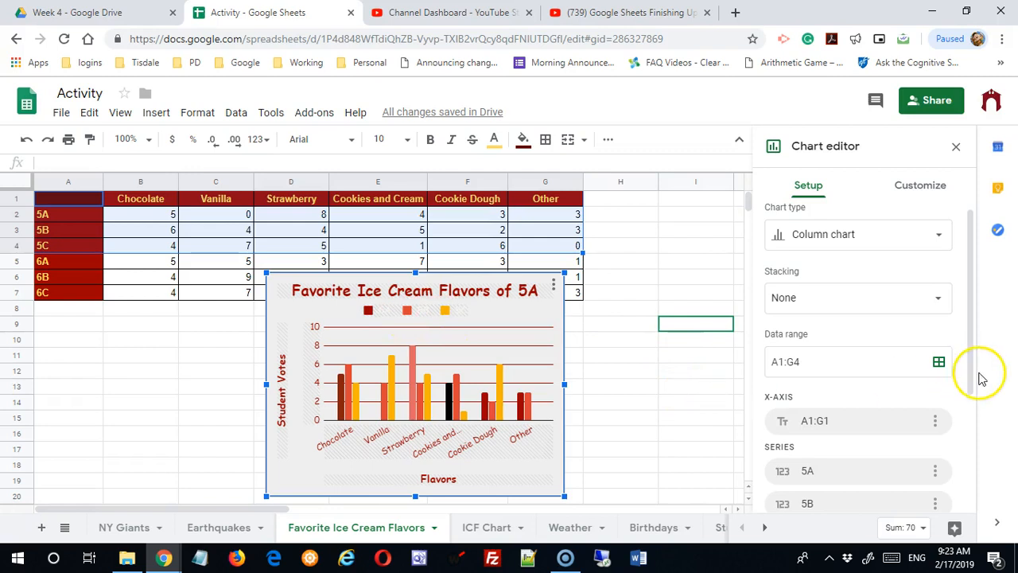
left_click_drag(973, 374, 943, 313)
left_click(911, 182)
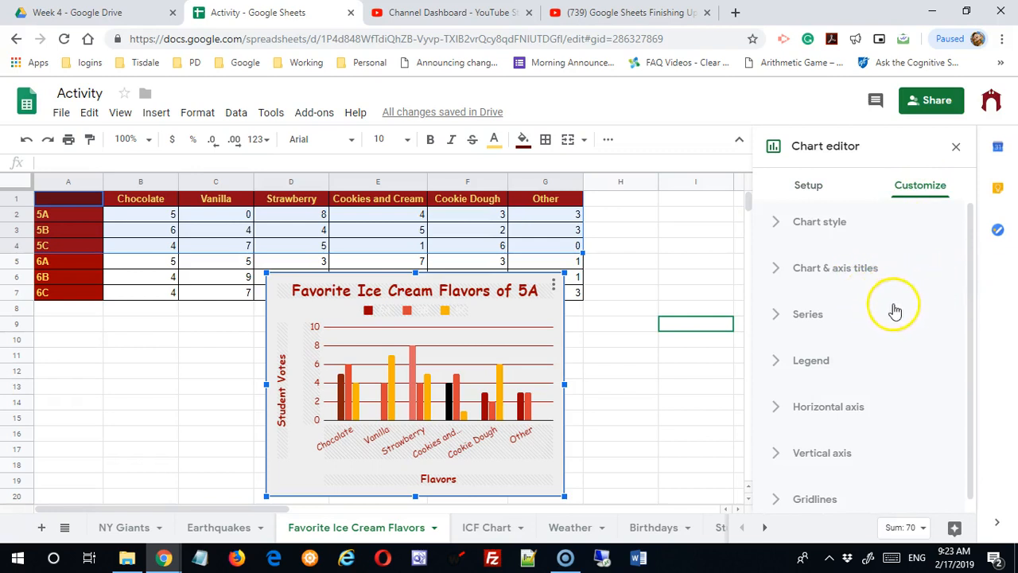
left_click(795, 359)
scroll(883, 402, "down", 2)
left_click(899, 407)
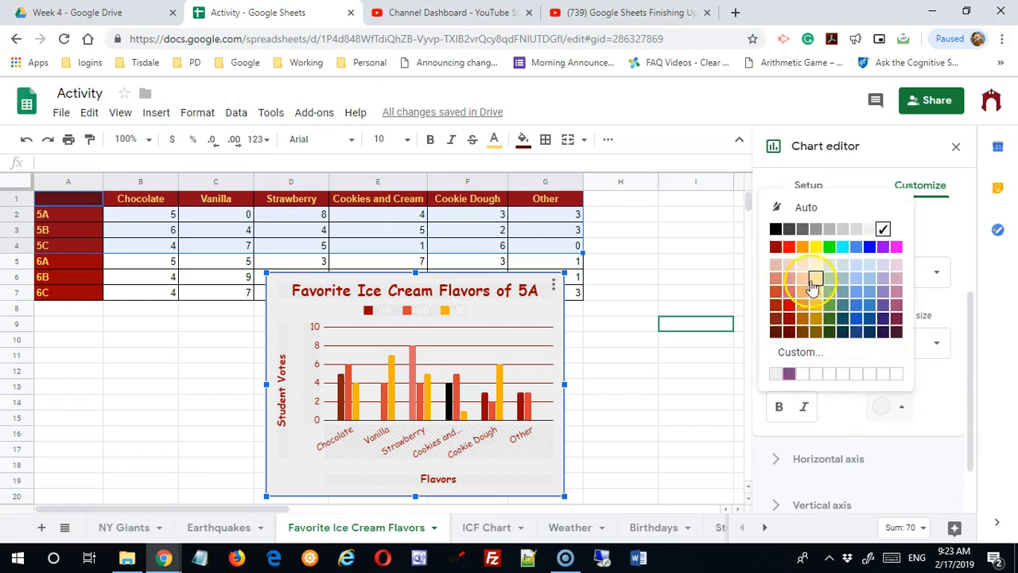
left_click(789, 318)
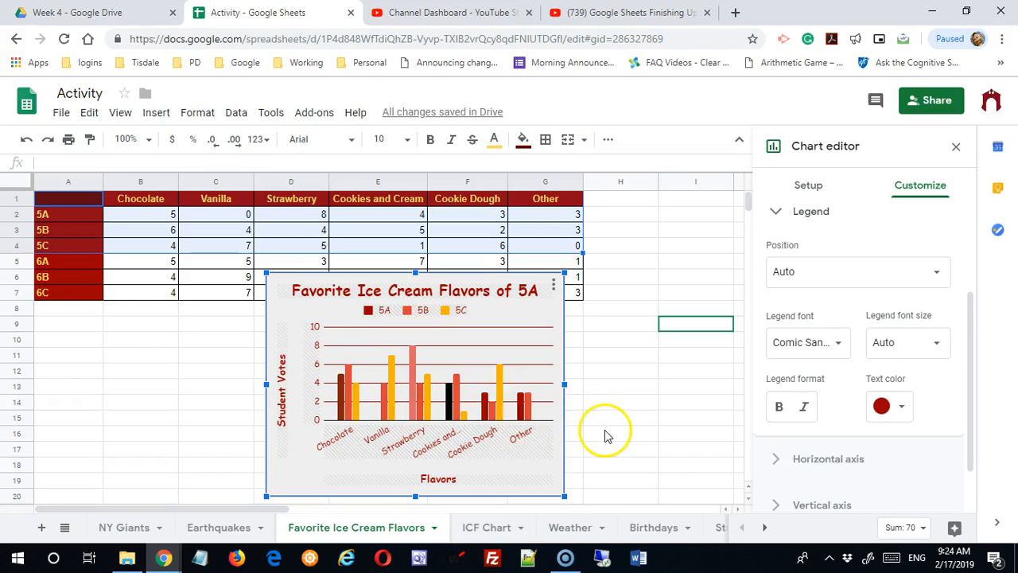
left_click(56, 216)
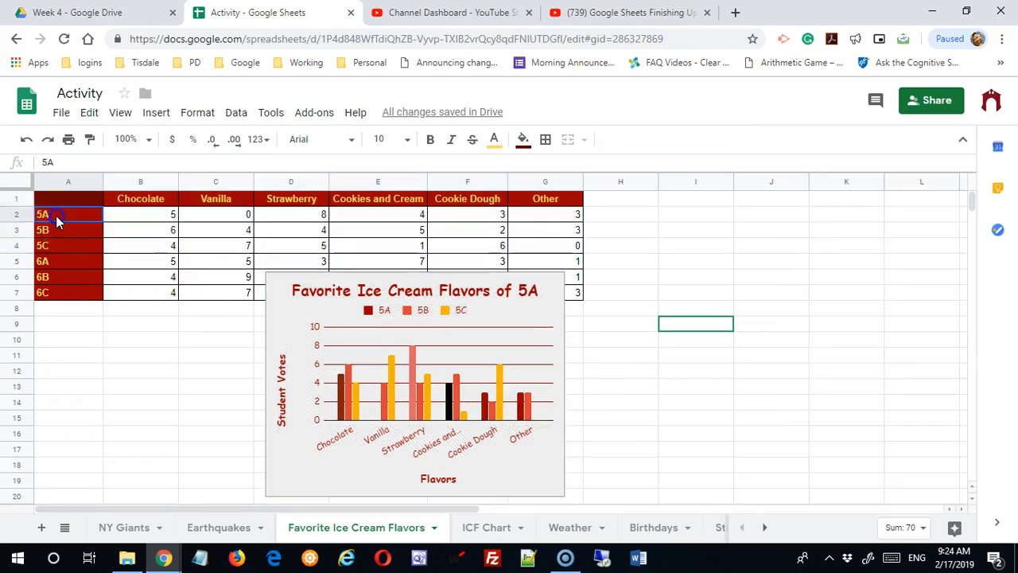
left_click(62, 264)
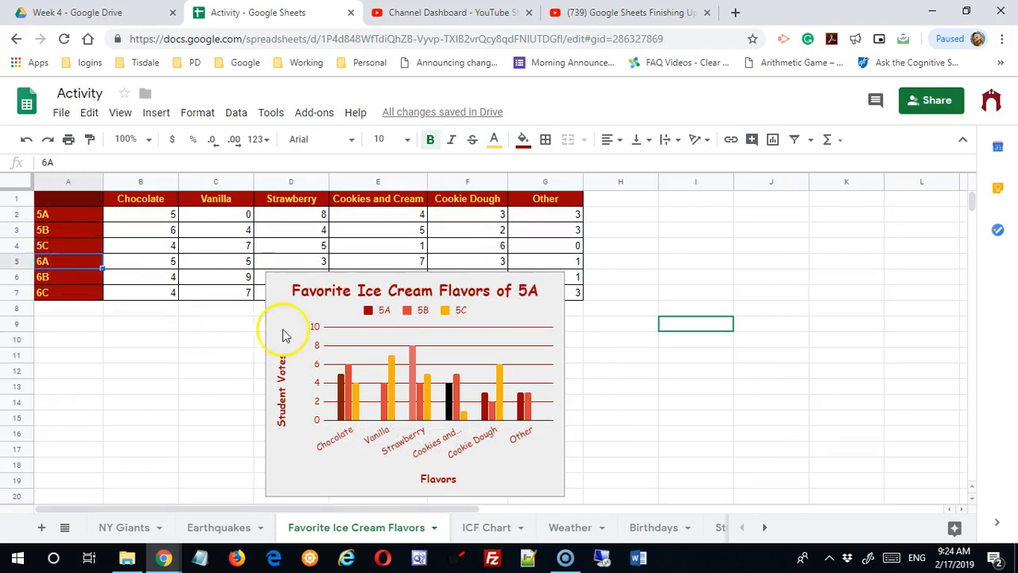
Edit the chart's setup and reduce its data range to A1:G2 so that it plots only class 5A
left_click(541, 307)
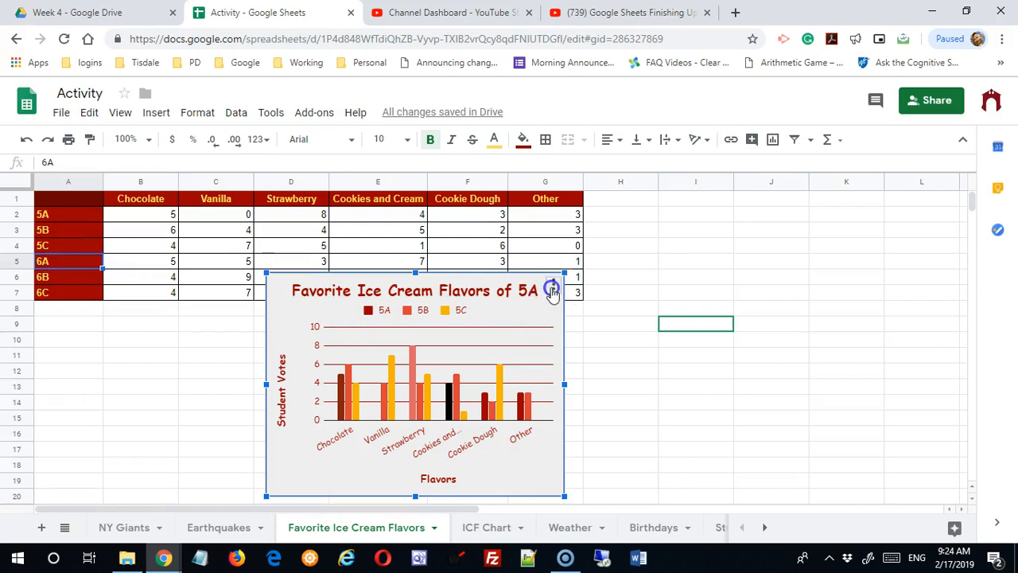
left_click(551, 289)
left_click(529, 313)
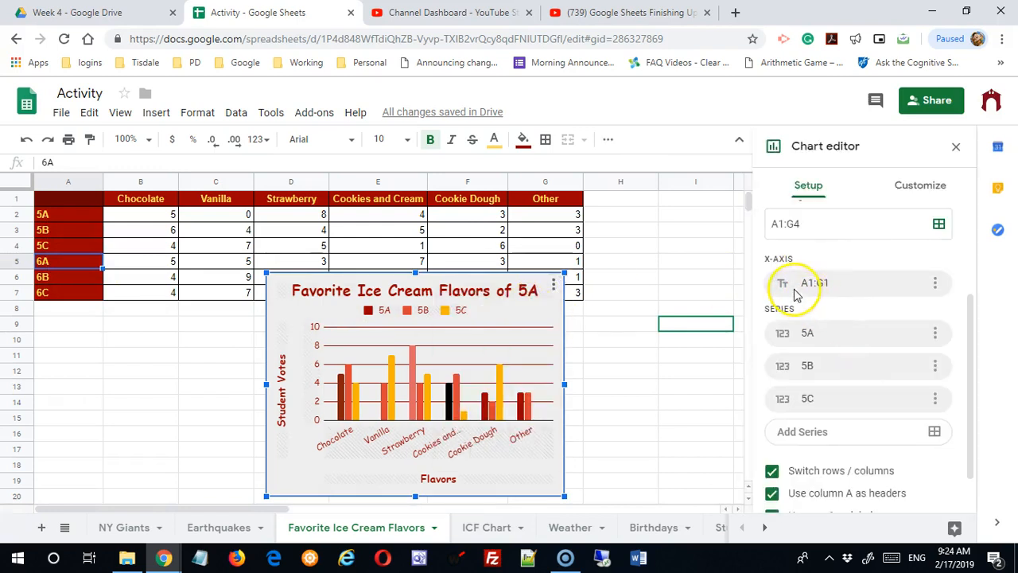
left_click(935, 285)
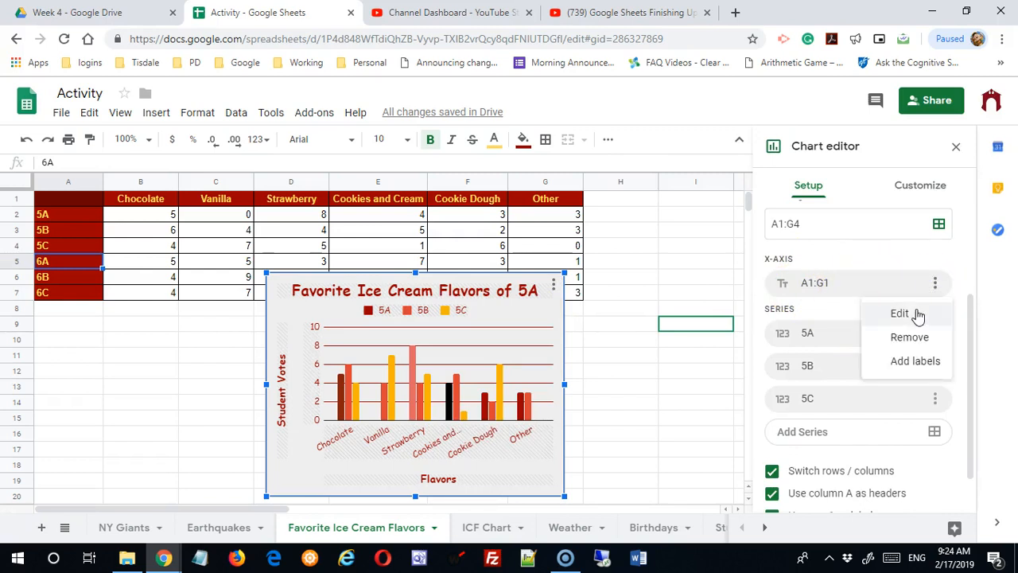
left_click(939, 224)
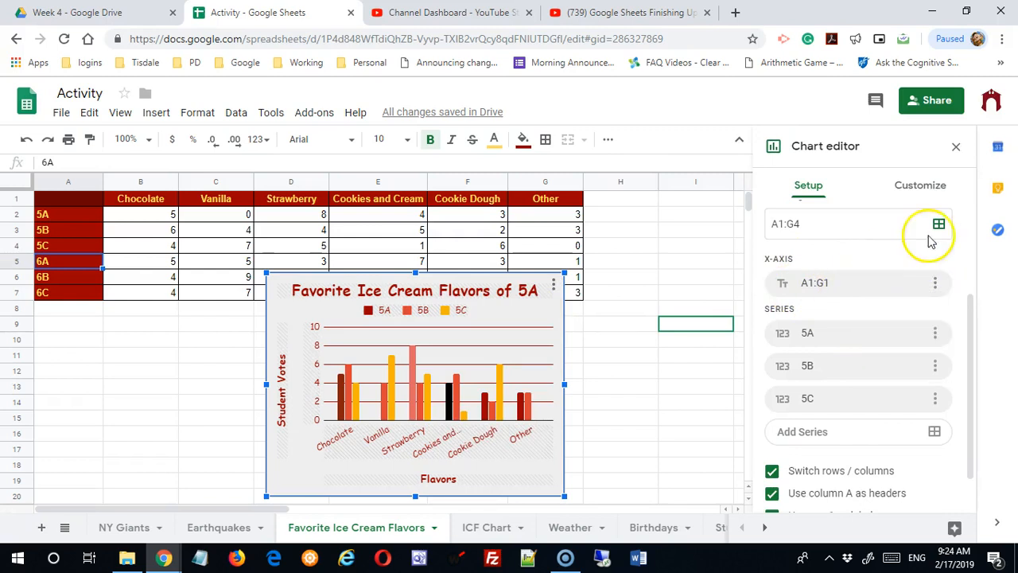
left_click(808, 287)
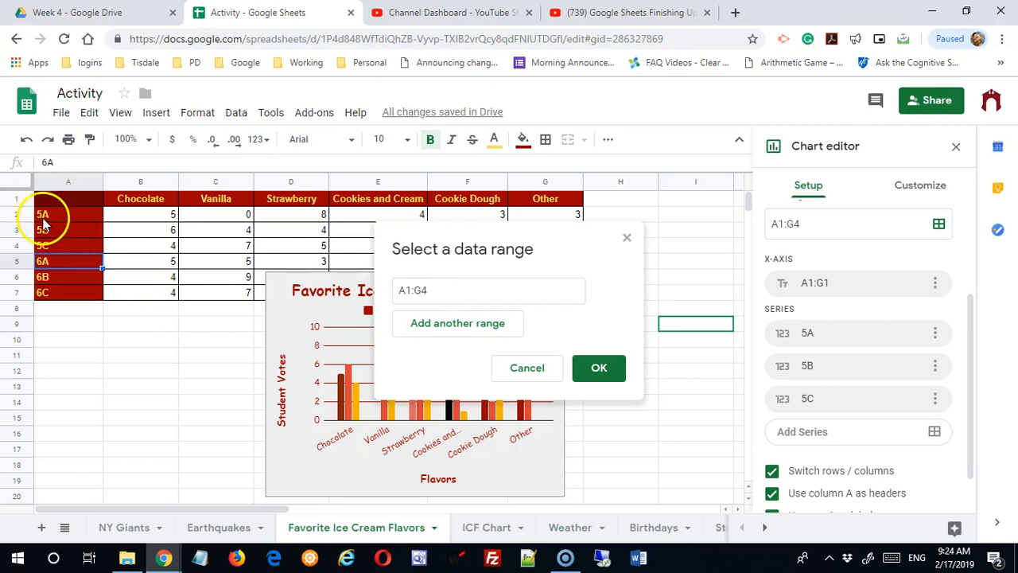
left_click(428, 290)
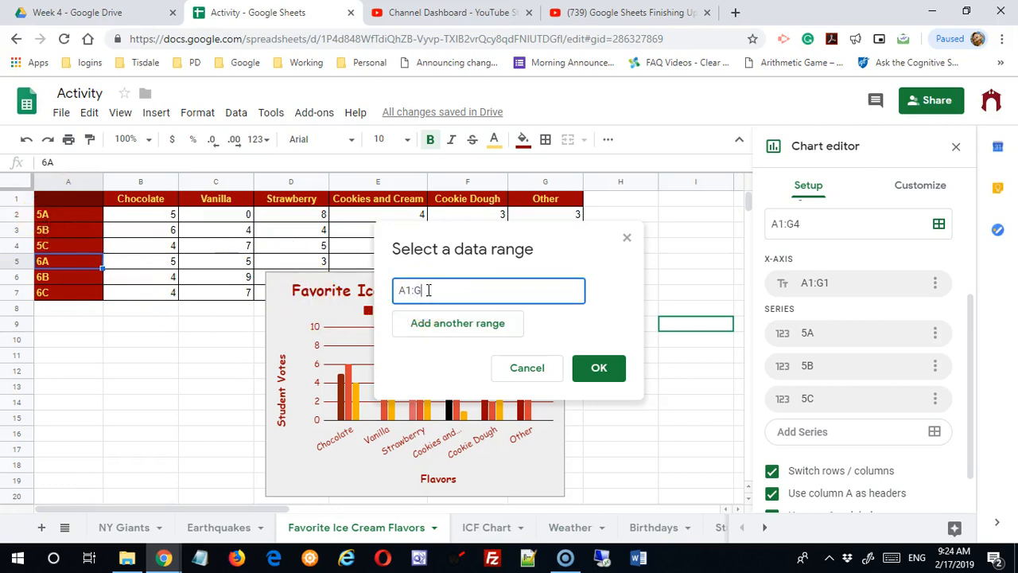
type("2")
left_click(597, 366)
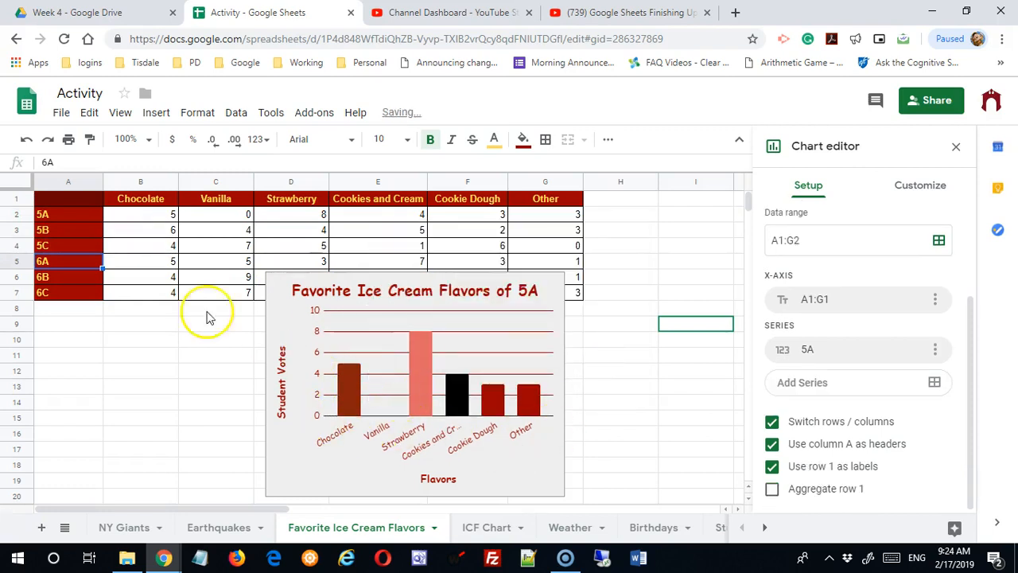
Edit the chart again and add A5:G5 as a second data range to compare class 6A with 5A
left_click_drag(76, 200, 546, 217)
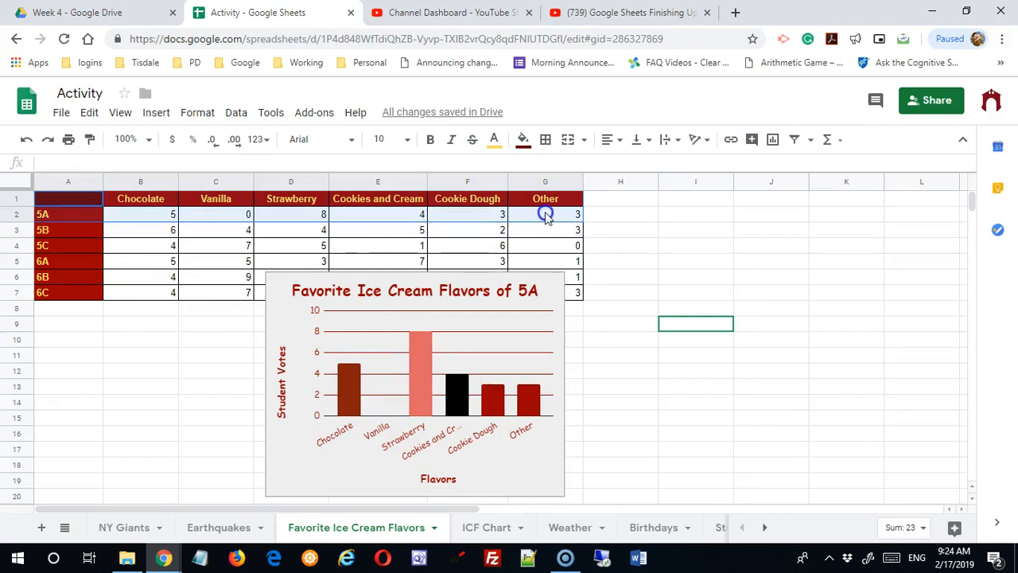
left_click(551, 295)
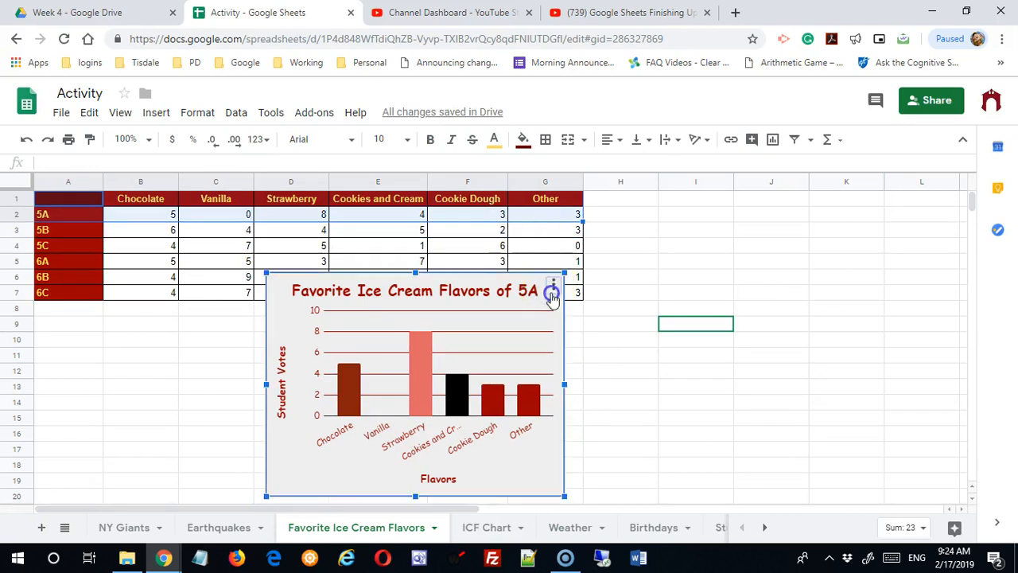
left_click(552, 292)
left_click(475, 306)
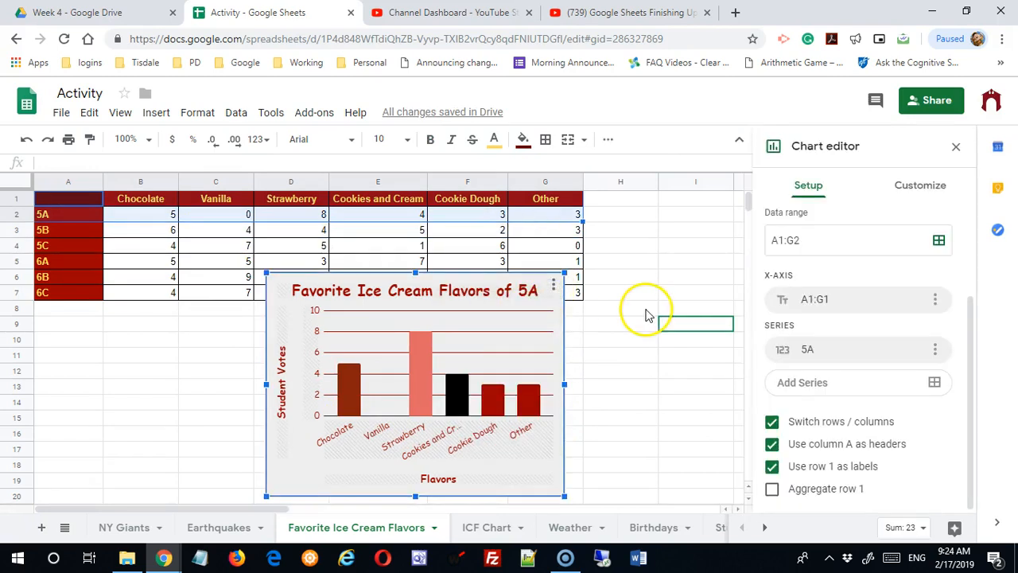
left_click(939, 241)
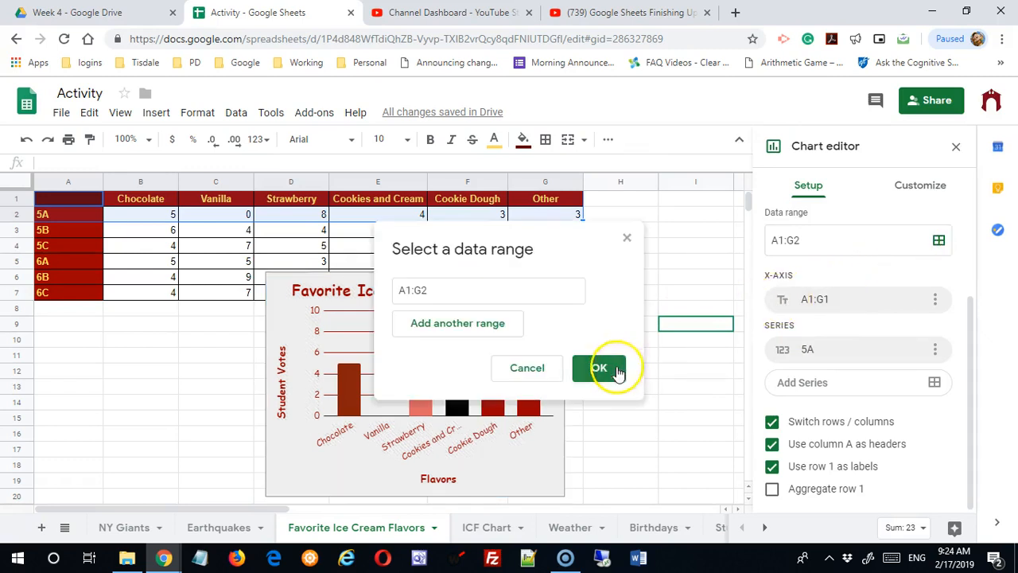
left_click(481, 326)
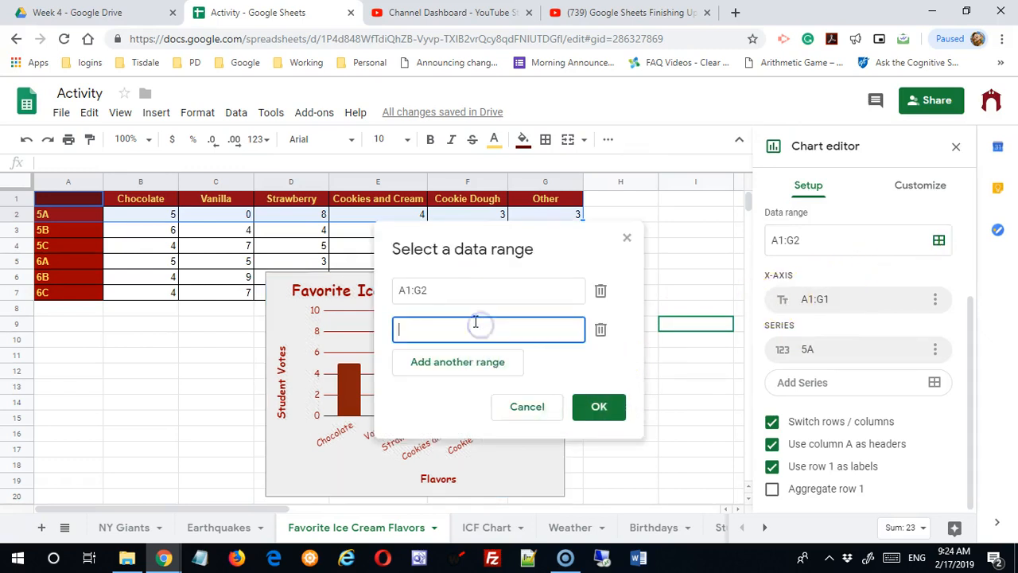
left_click_drag(54, 261, 555, 265)
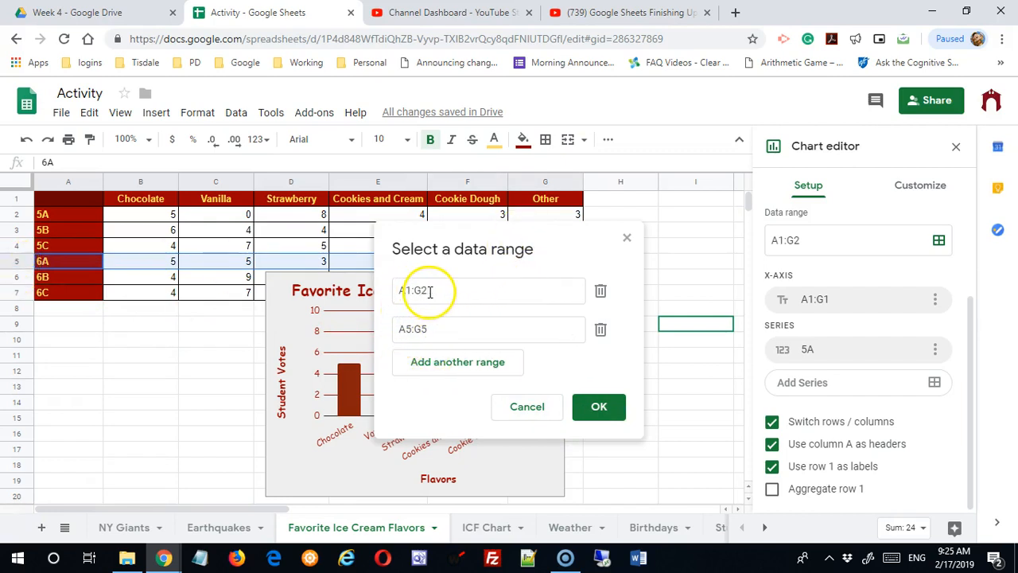
left_click(597, 407)
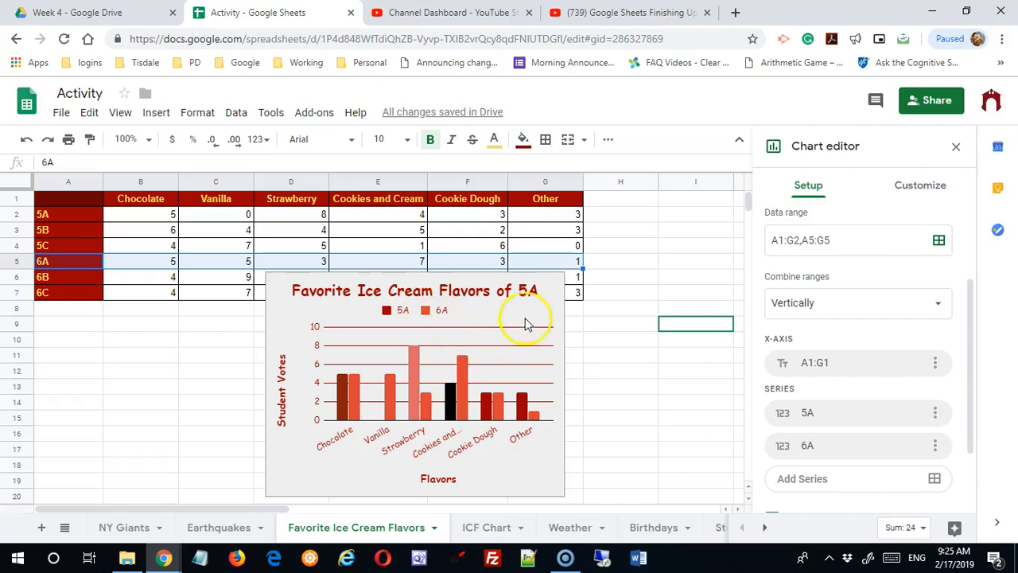
Reopen the chart's data ranges, clear both entries and select A1:G2 from the table as the first range
left_click(554, 287)
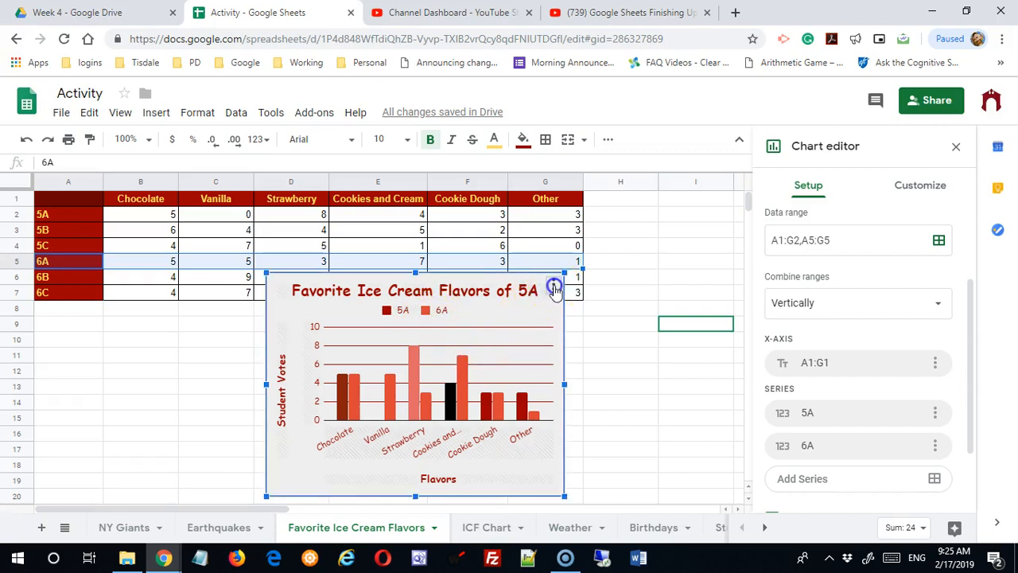
left_click(553, 288)
left_click(521, 308)
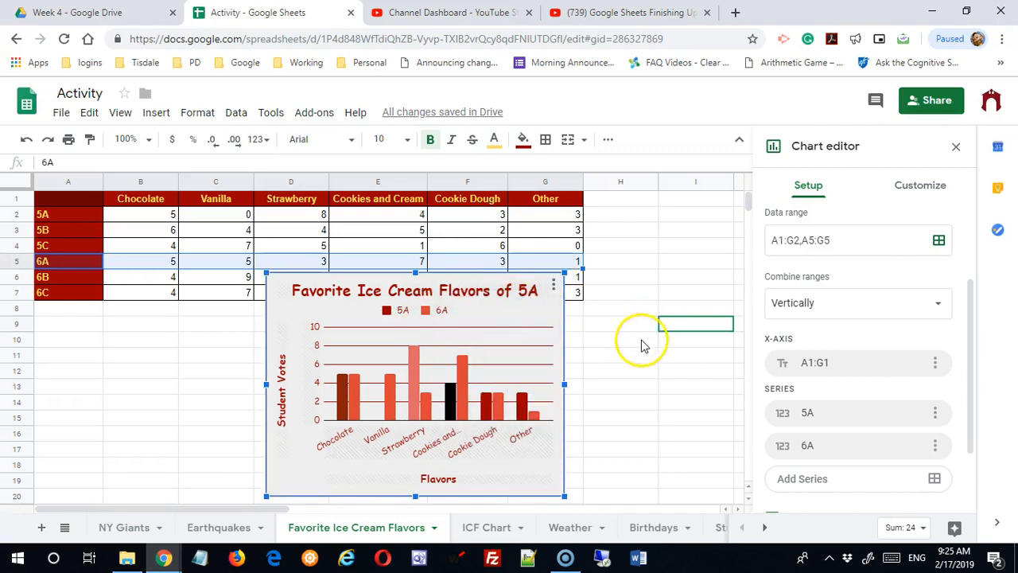
left_click(937, 243)
left_click(602, 374)
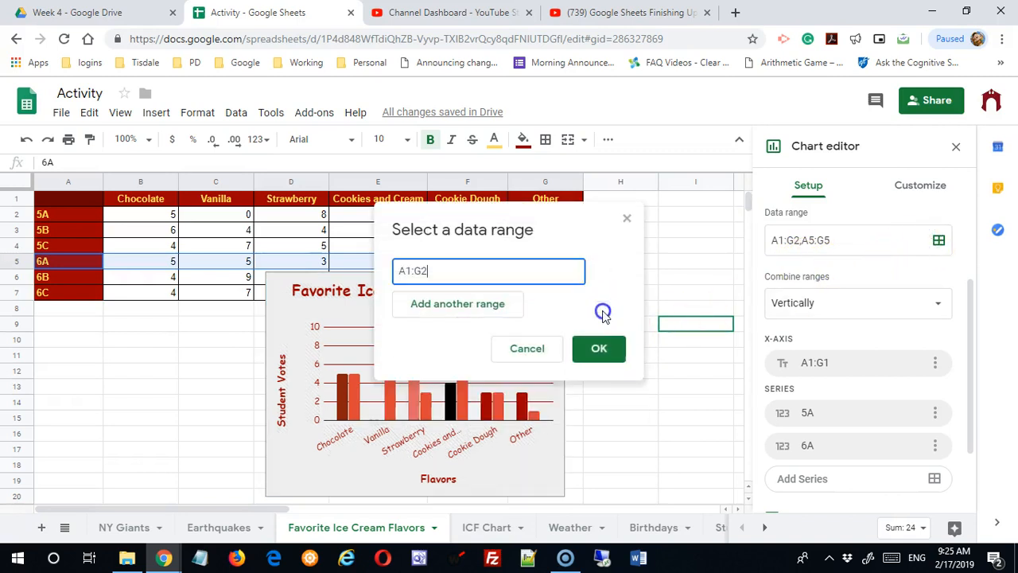
left_click_drag(387, 275, 333, 279)
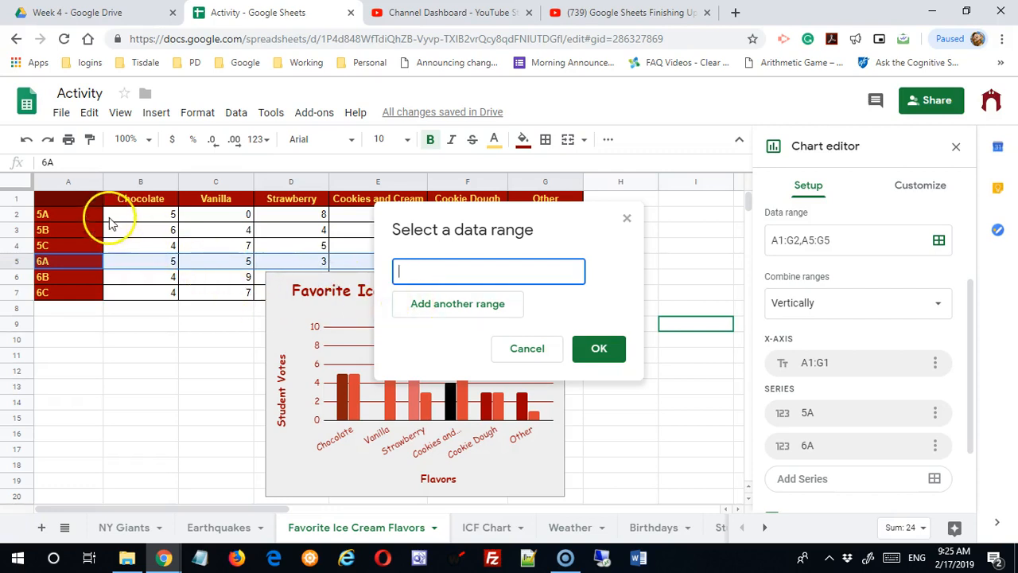
left_click_drag(81, 203, 564, 225)
Add A5:G5 as the chart's second data range, and enlarge the chart up to row 3 and across into column H
left_click(456, 305)
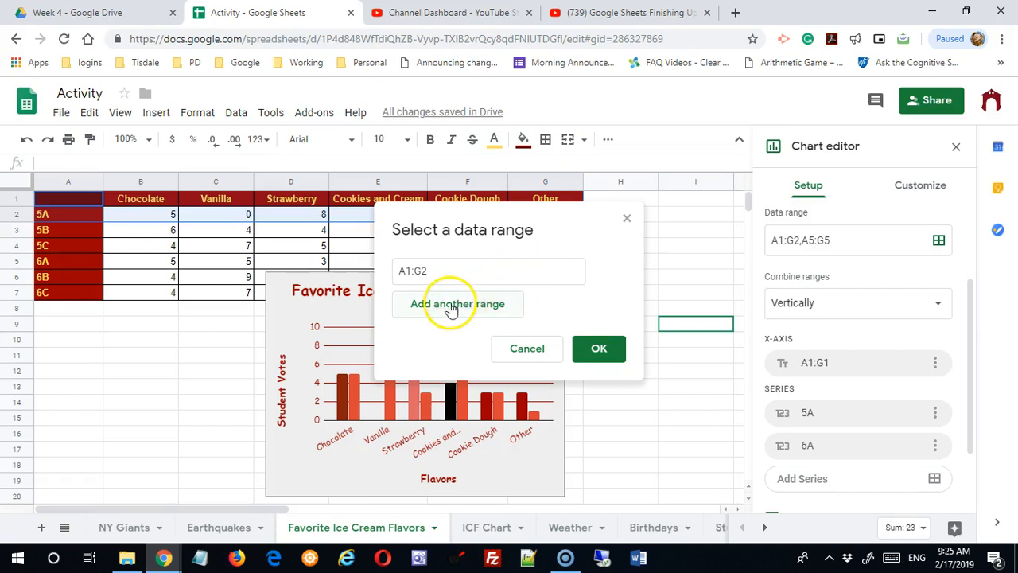
left_click(85, 271)
left_click_drag(83, 271, 531, 275)
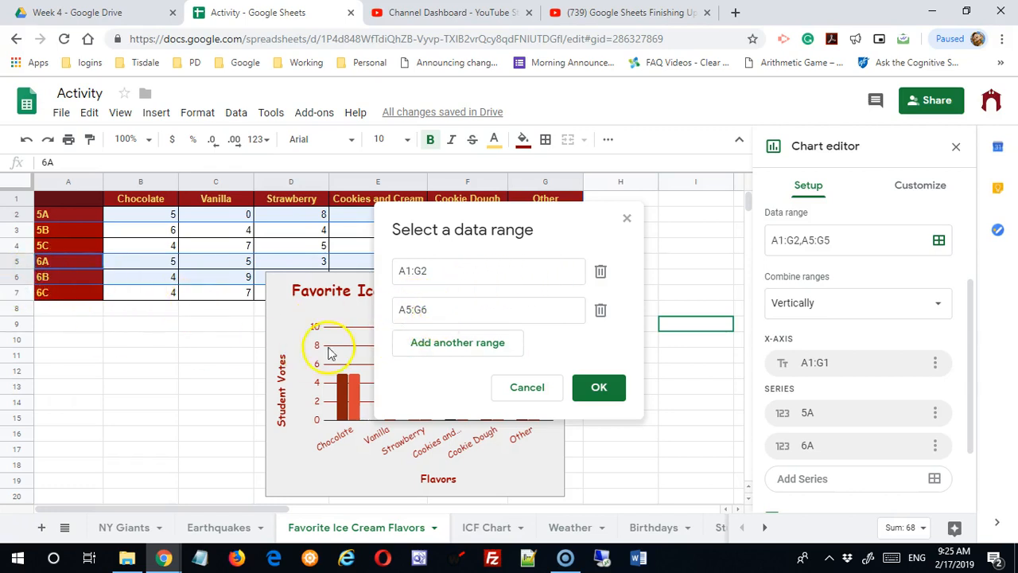
left_click(429, 313)
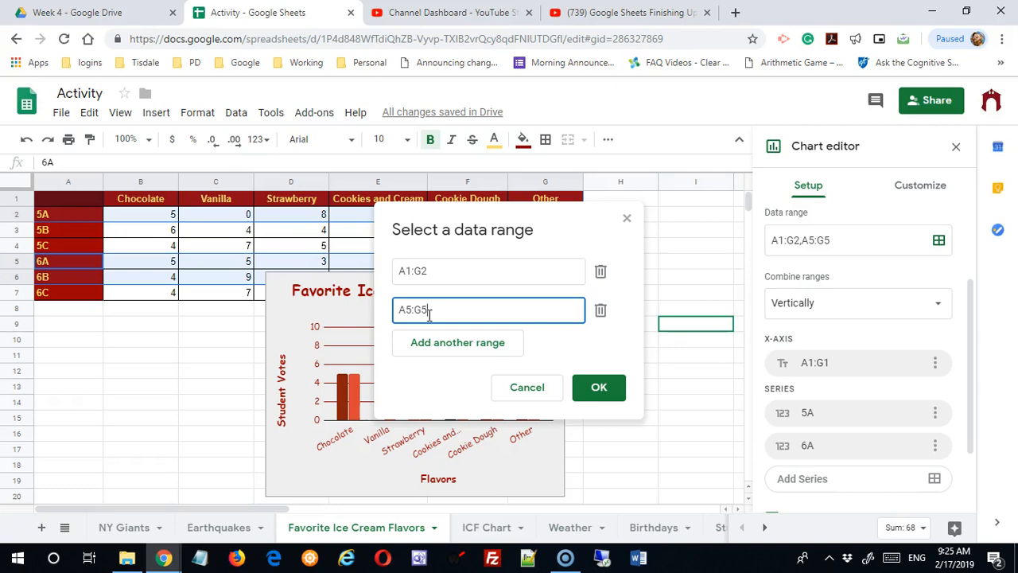
left_click(595, 386)
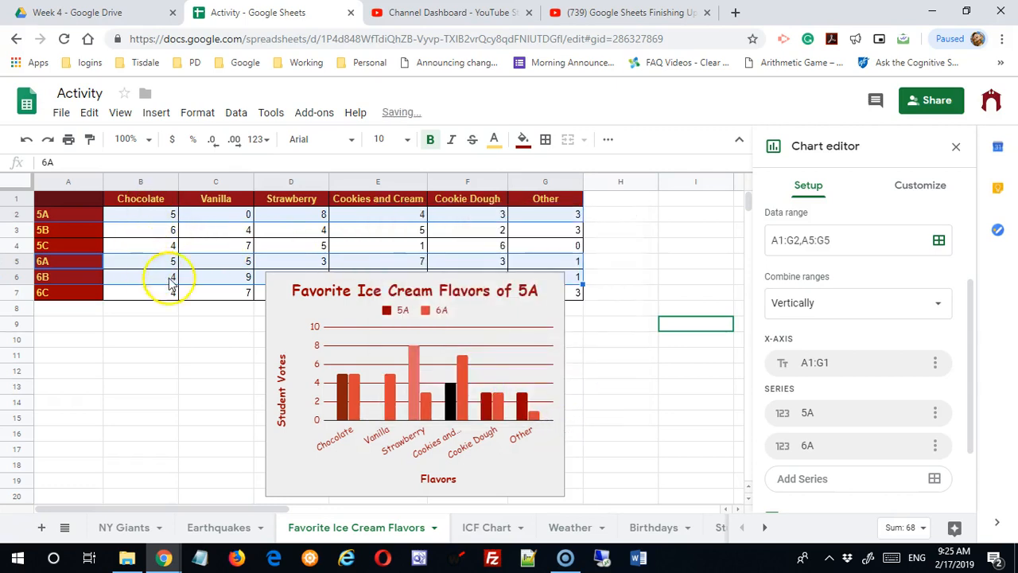
left_click(423, 364)
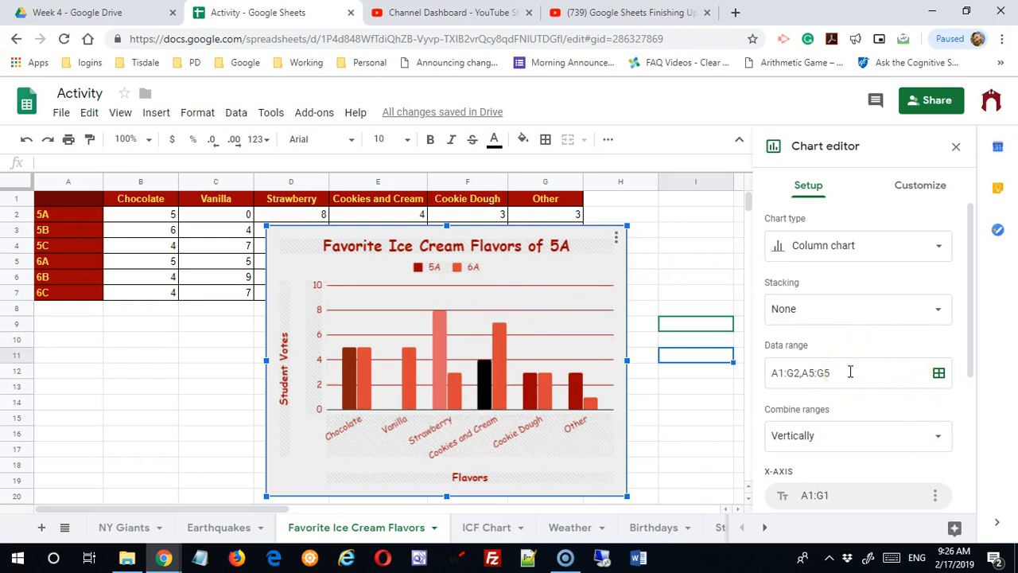
Insert a chart from the temperature table A1:F3 in the Weather sheet
left_click(581, 535)
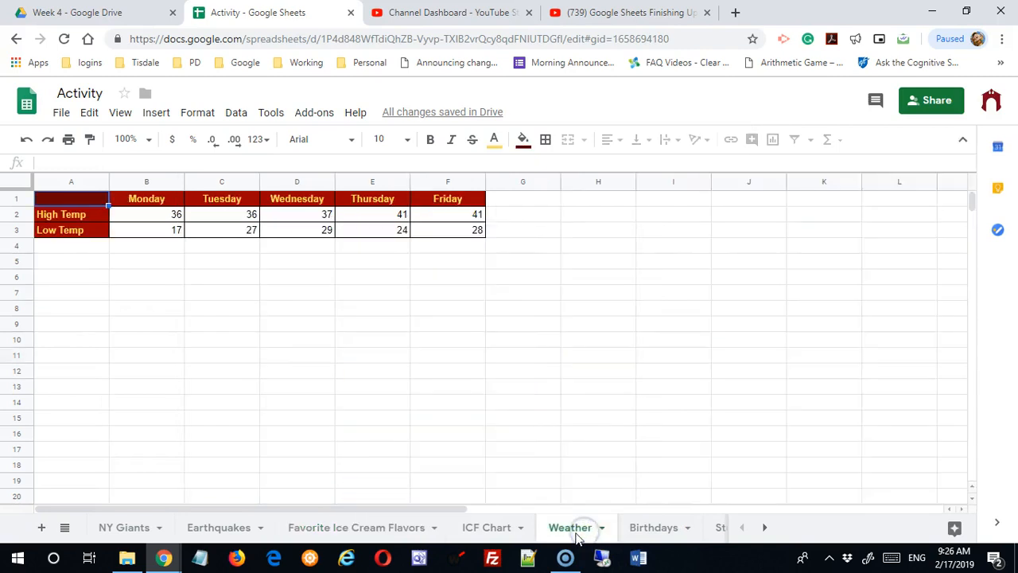
left_click(254, 354)
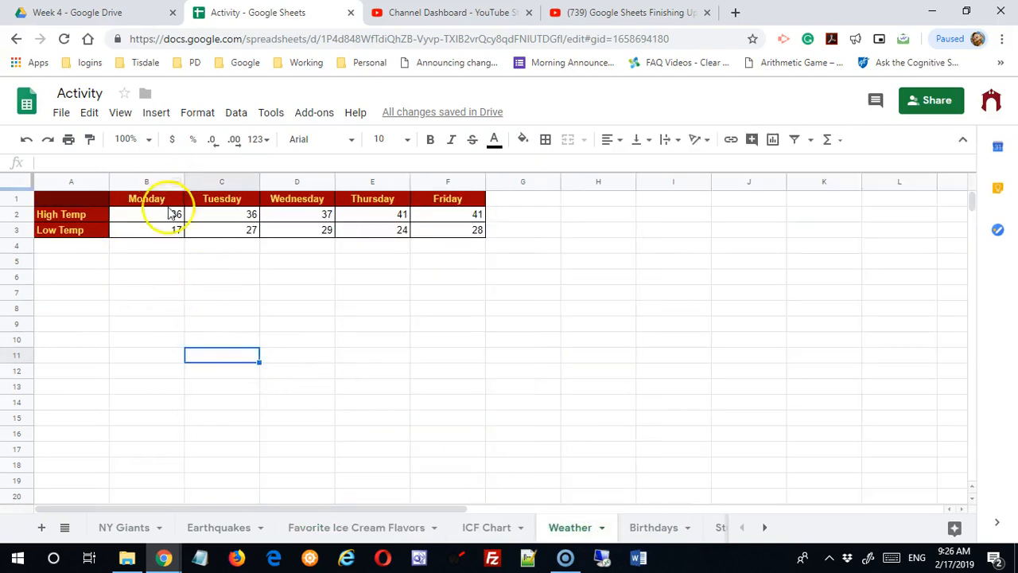
left_click_drag(100, 200, 470, 232)
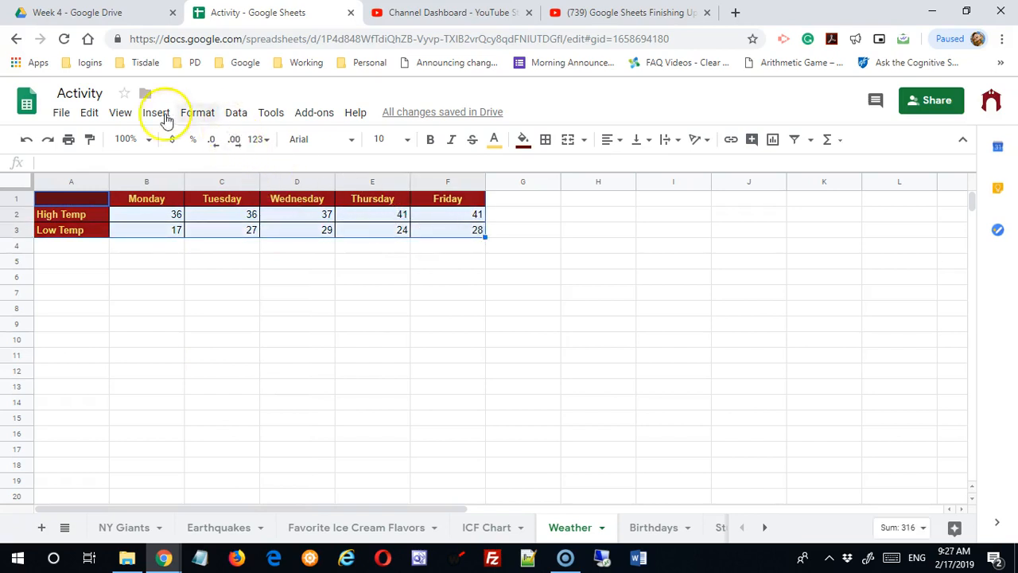
left_click(156, 112)
left_click(222, 322)
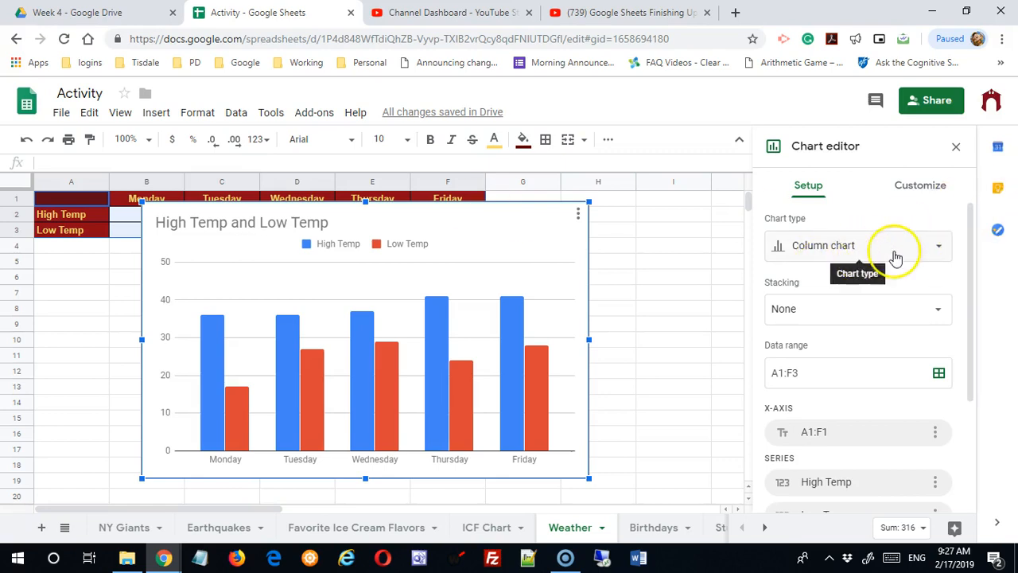
Change the weather chart's type to a line chart of the high and low temperatures
left_click(931, 246)
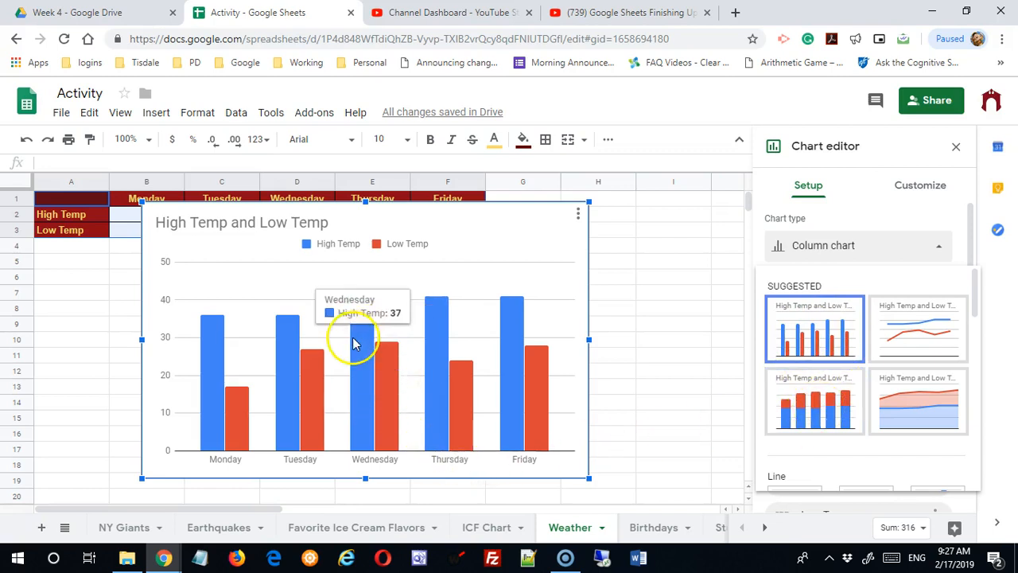
left_click(932, 348)
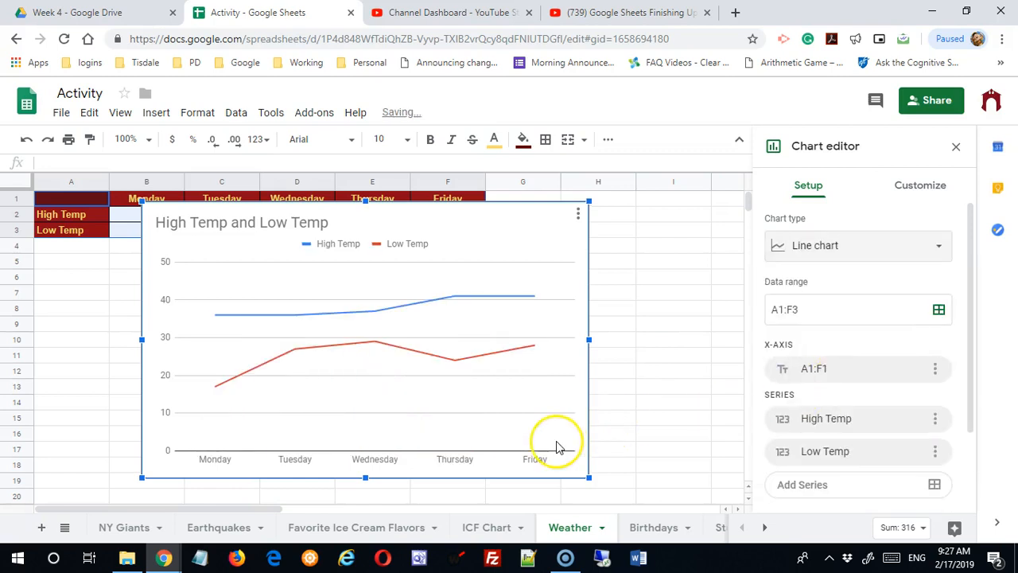
left_click(549, 454)
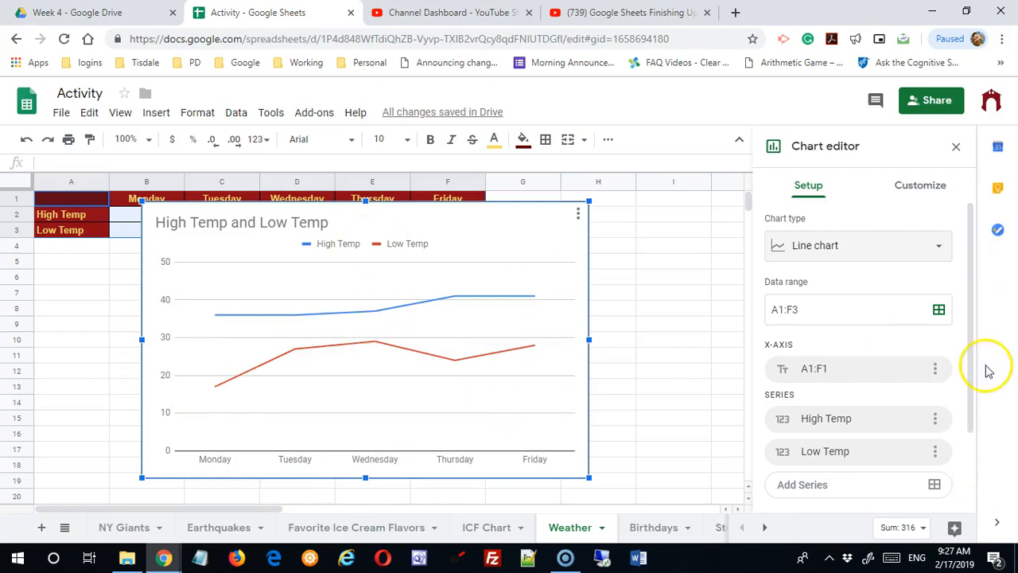
left_click_drag(974, 354, 971, 265)
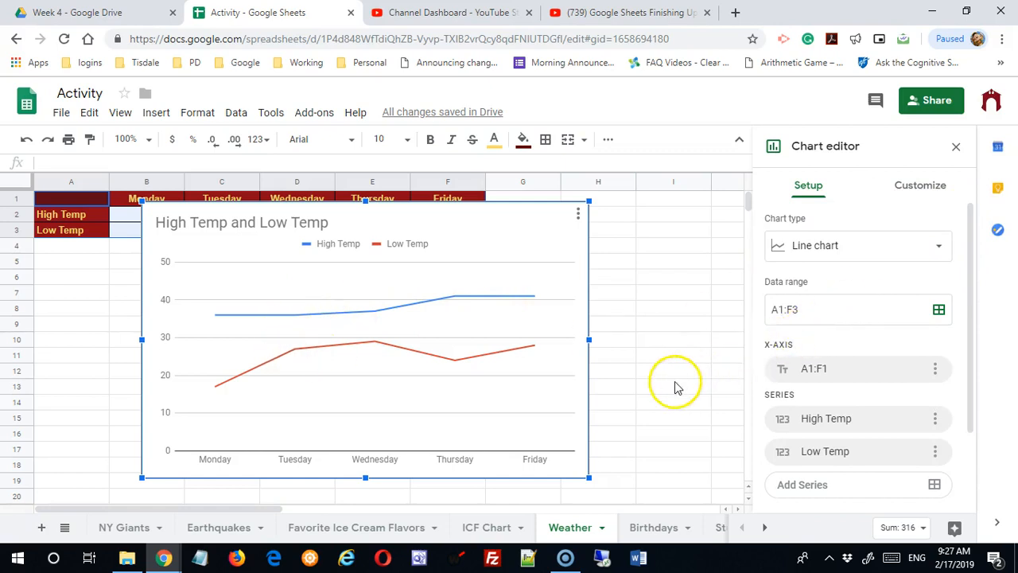
In the Birthdays sheet, change the first month in cell A2 to December
left_click(664, 540)
left_click(409, 387)
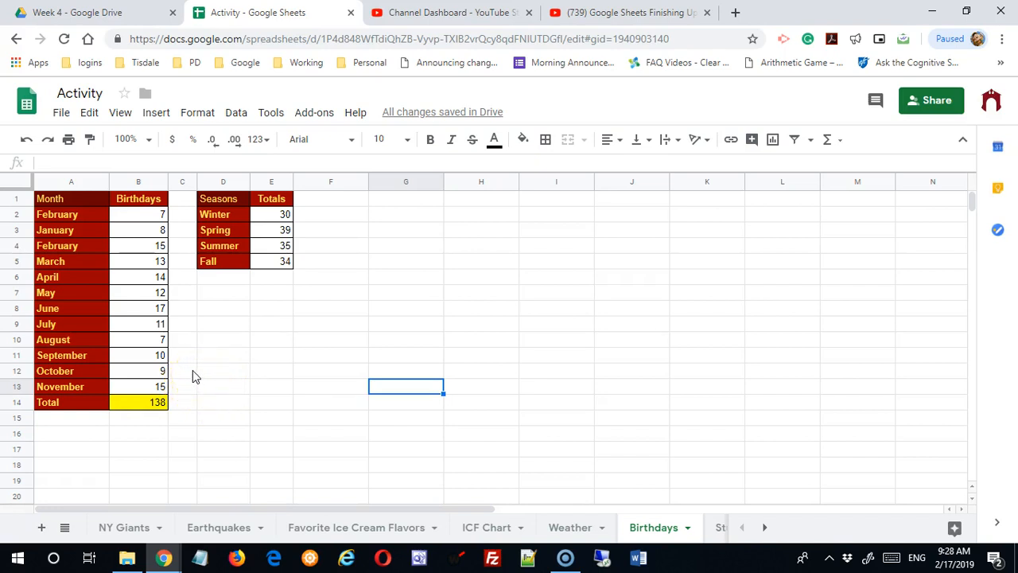
left_click(78, 220)
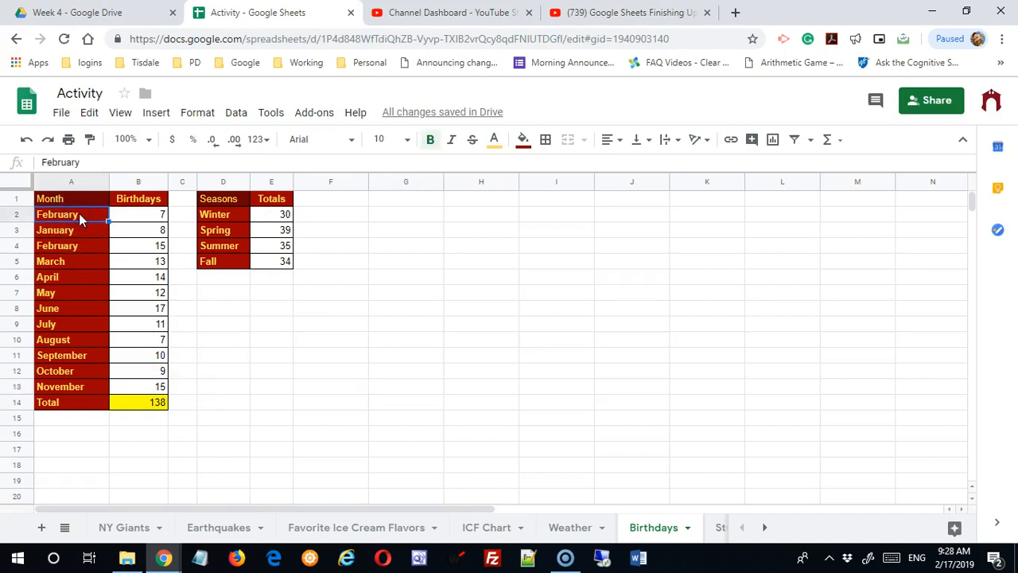
type("DEc")
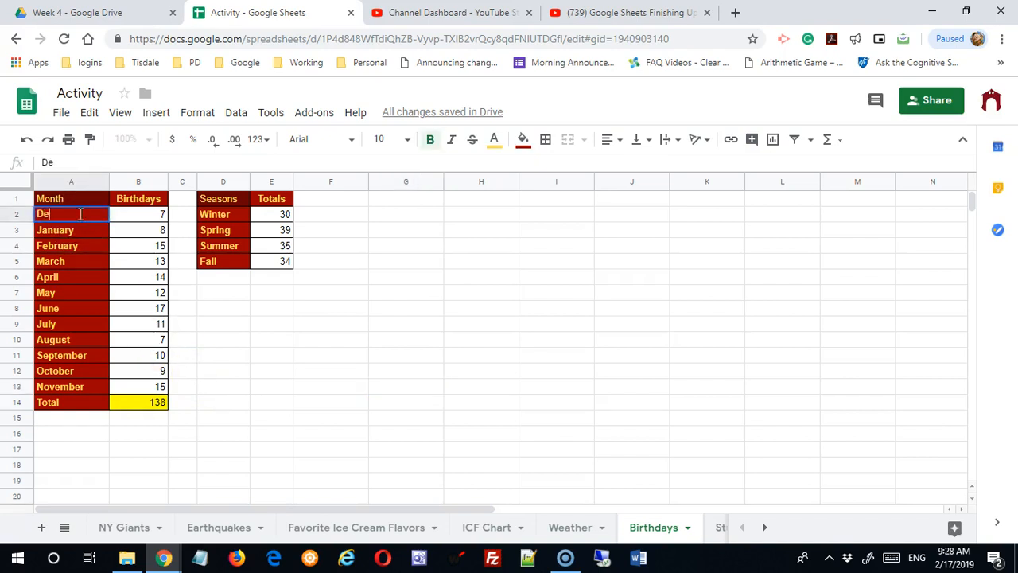
left_click(310, 373)
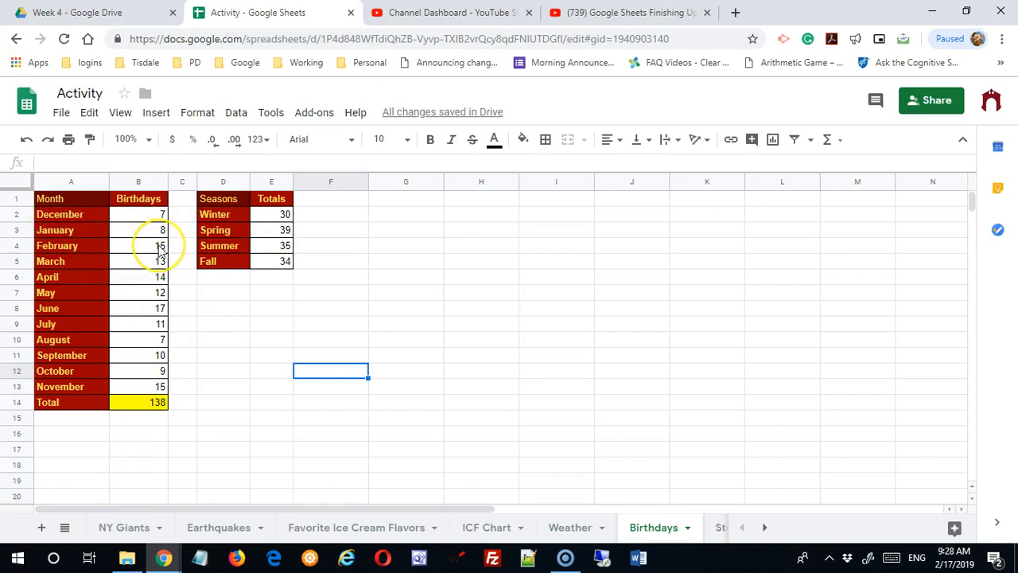
Insert a chart from the monthly birthdays table A1:B13
left_click(329, 436)
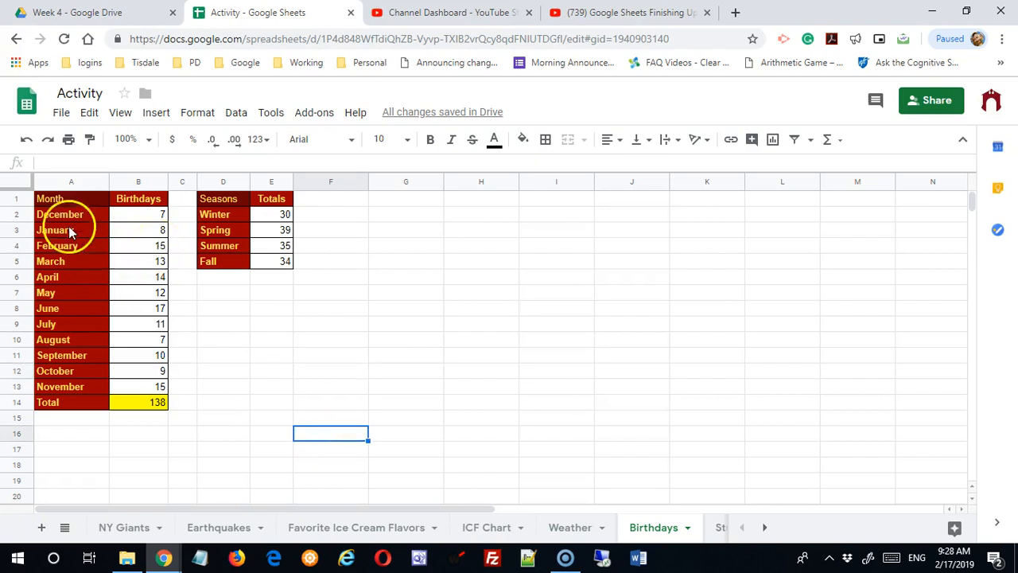
left_click(86, 203)
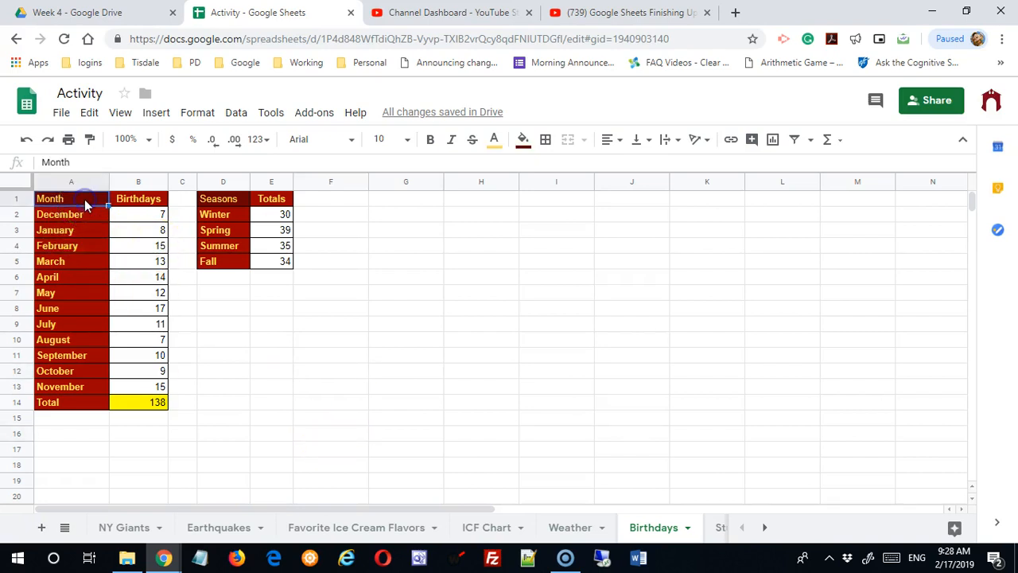
left_click_drag(90, 205, 137, 386)
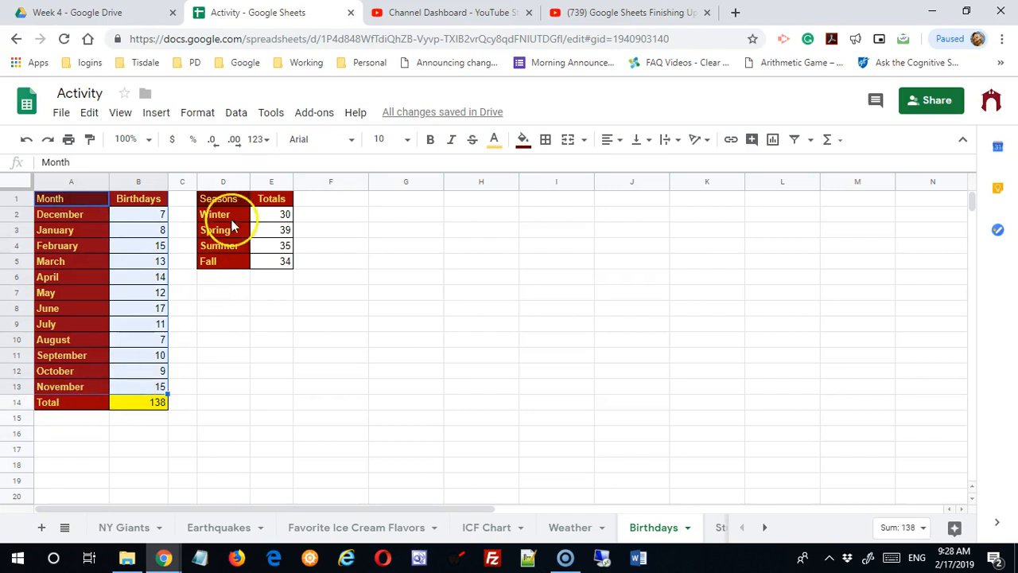
left_click(156, 112)
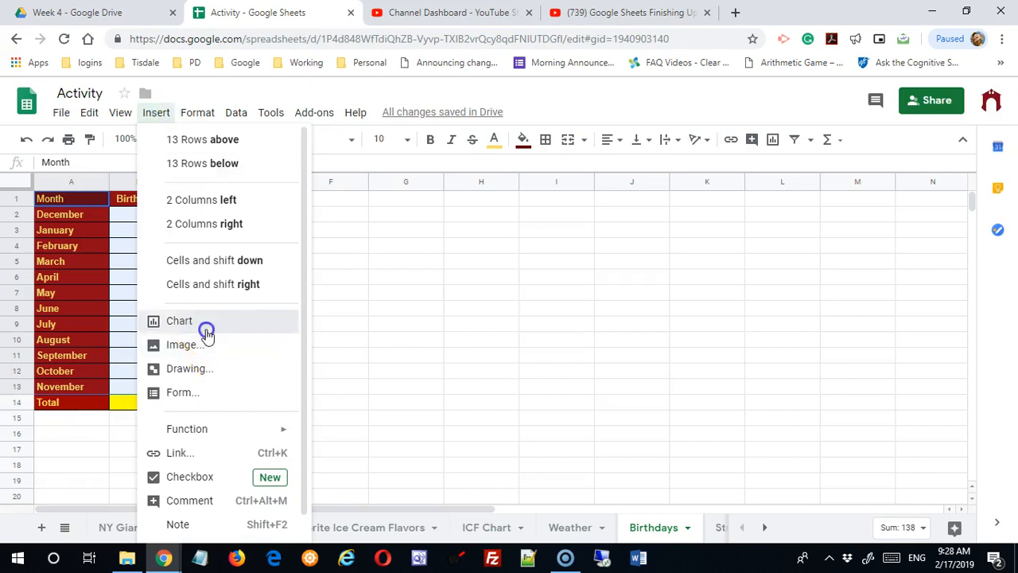
left_click(205, 322)
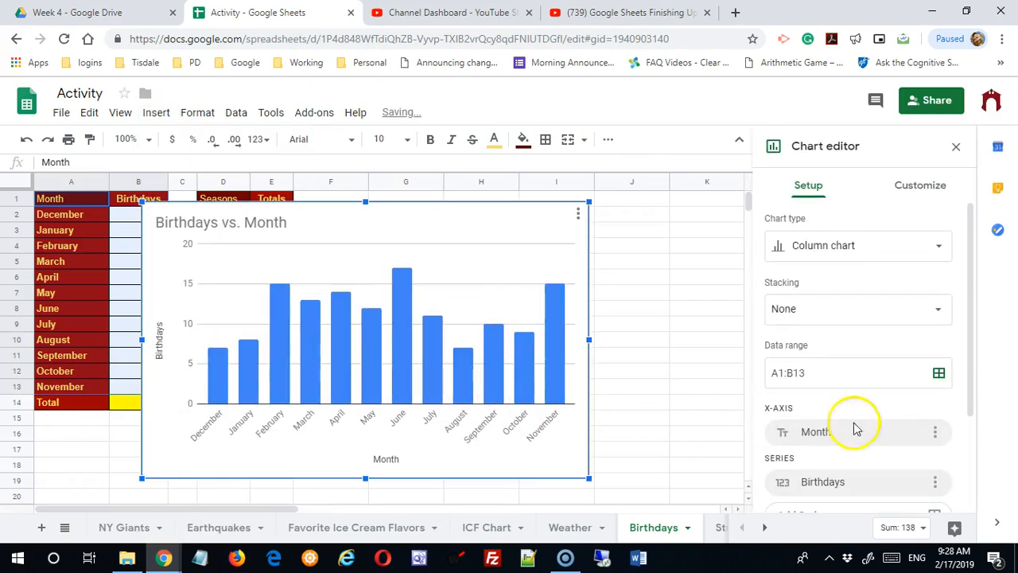
Change the monthly birthdays chart's type to a pie chart, and delete that chart
left_click(938, 247)
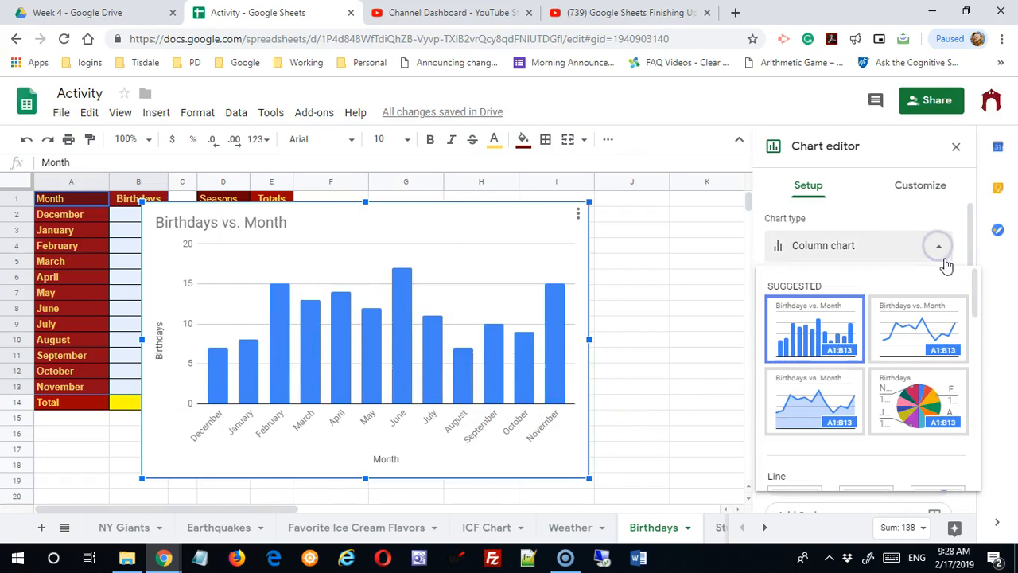
left_click(913, 424)
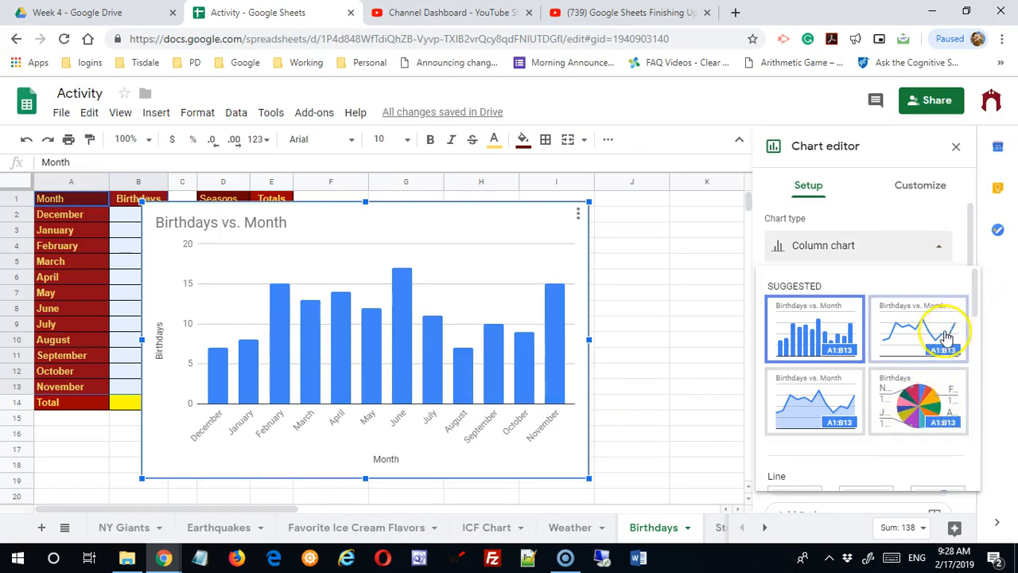
left_click_drag(975, 307, 999, 402)
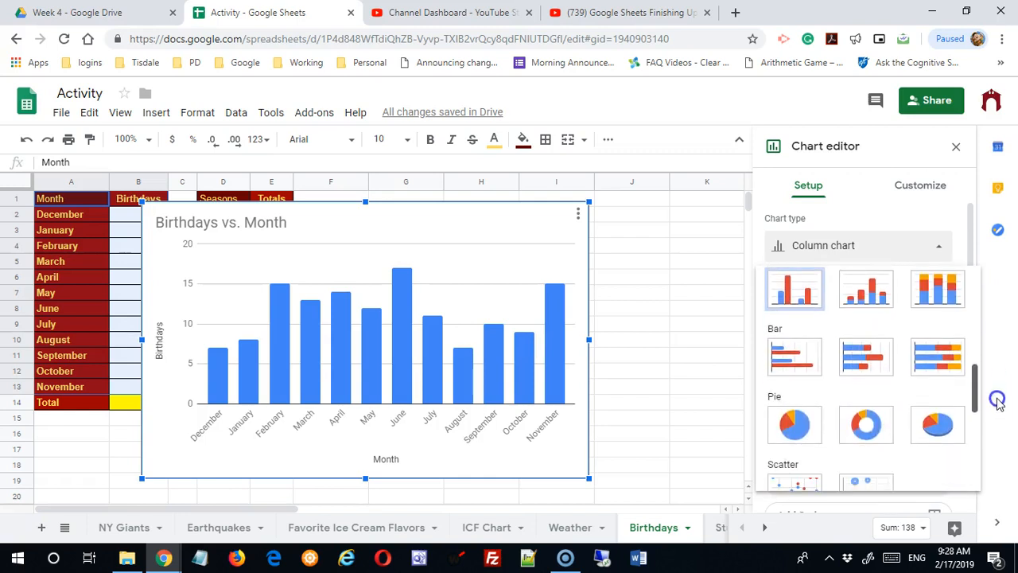
left_click(782, 420)
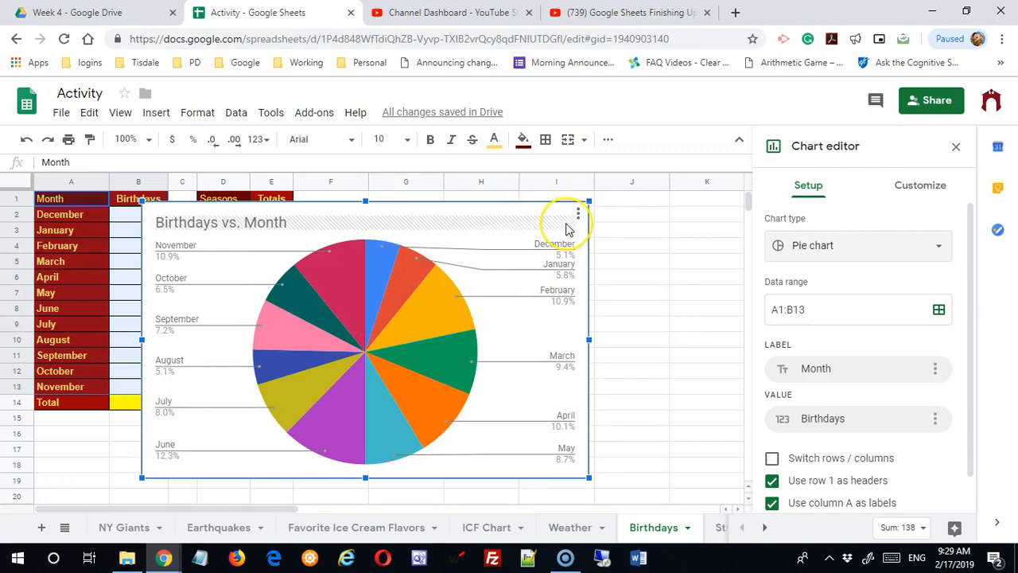
key("Delete")
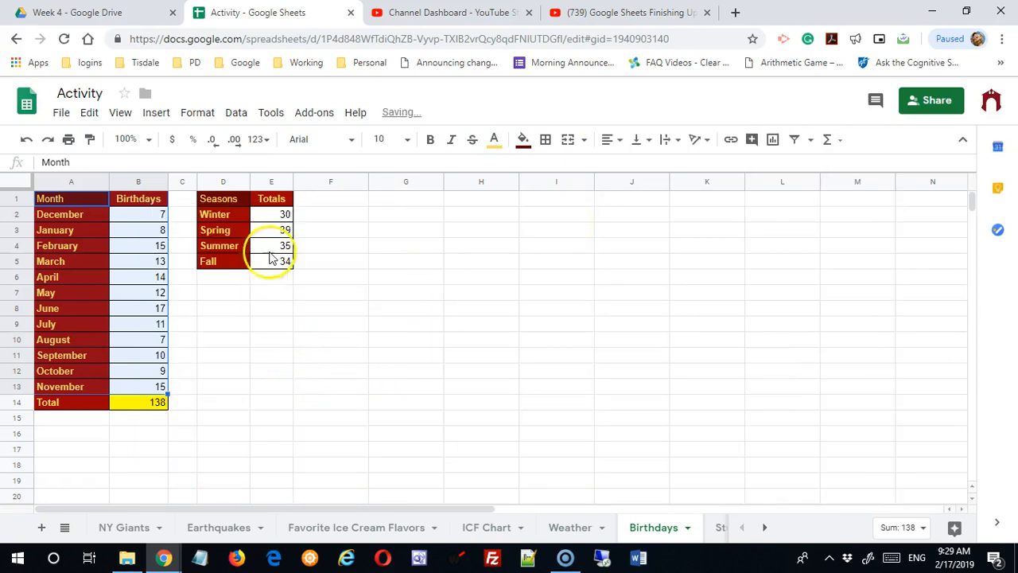
Check the season total formulas in E2:E4, and insert a chart from the seasons table D1:E5
left_click(274, 215)
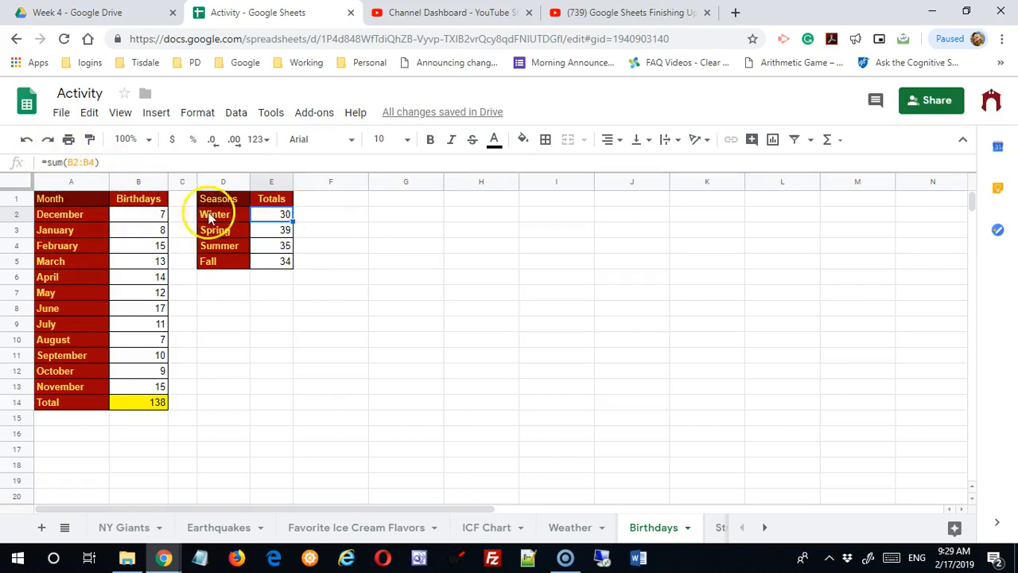
left_click(267, 231)
left_click(269, 246)
left_click(318, 295)
left_click(286, 309)
left_click_drag(221, 199, 280, 270)
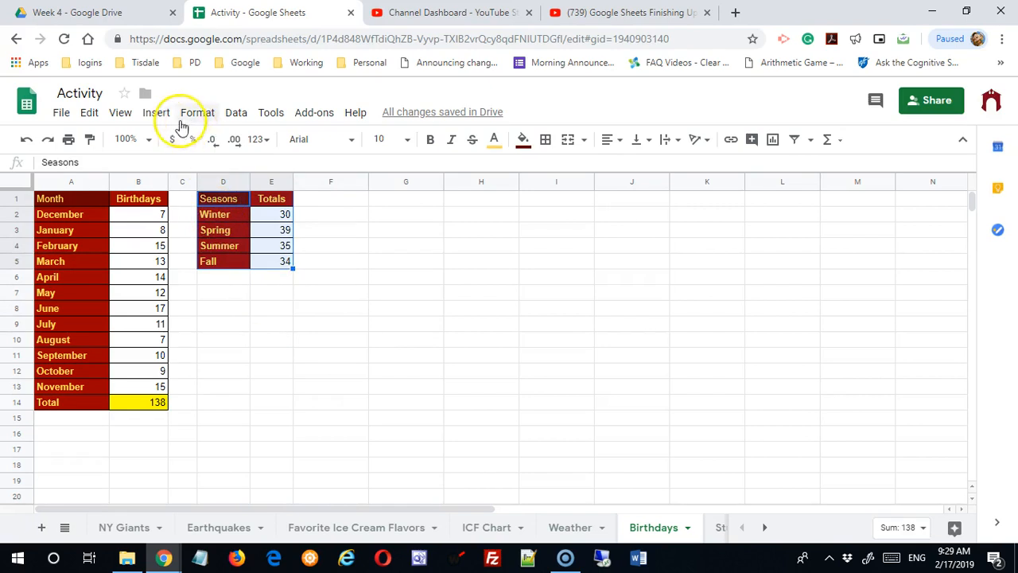
left_click(159, 114)
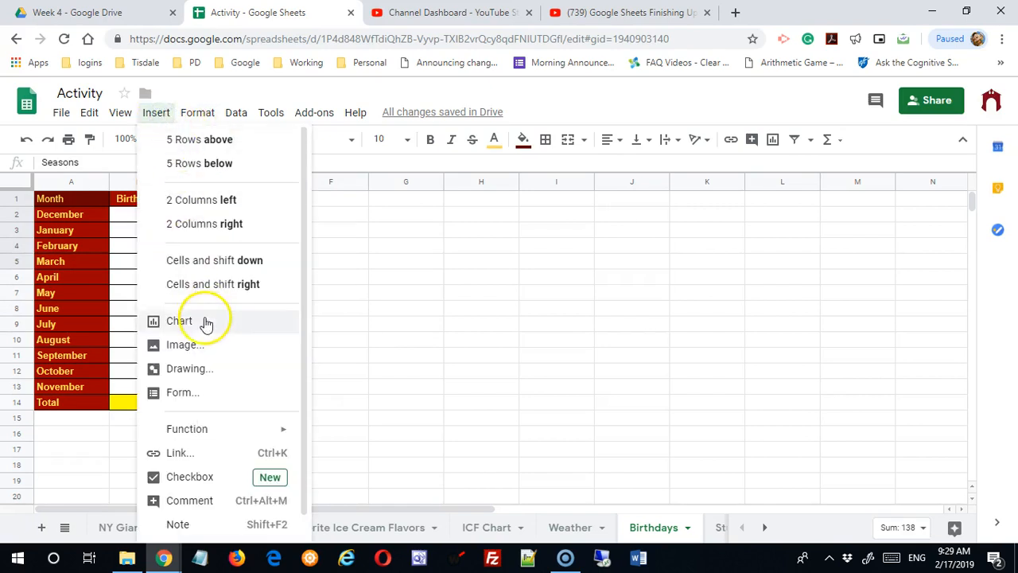
left_click(205, 322)
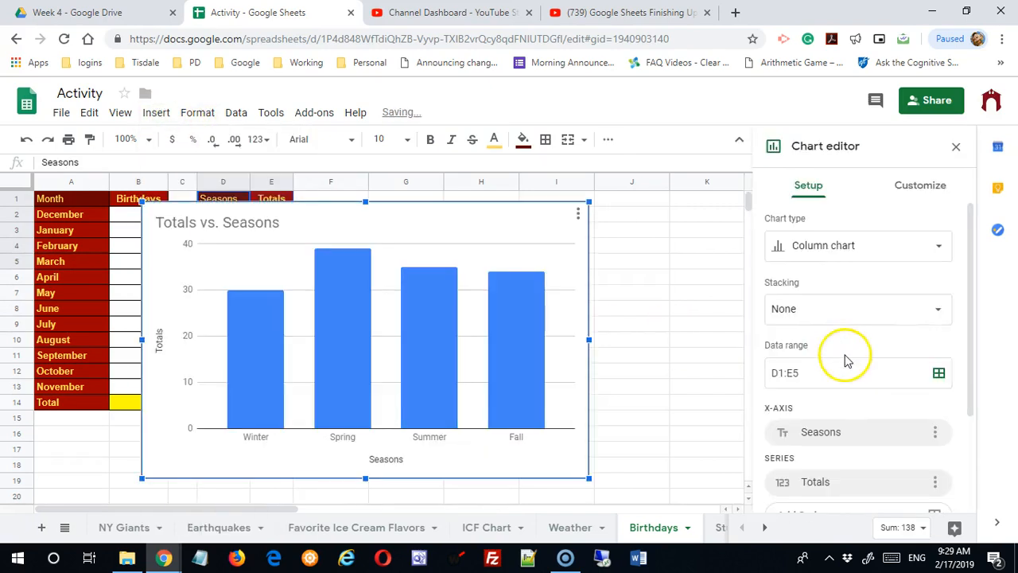
Change the season totals chart's type to a flat pie chart
left_click(937, 249)
left_click(903, 333)
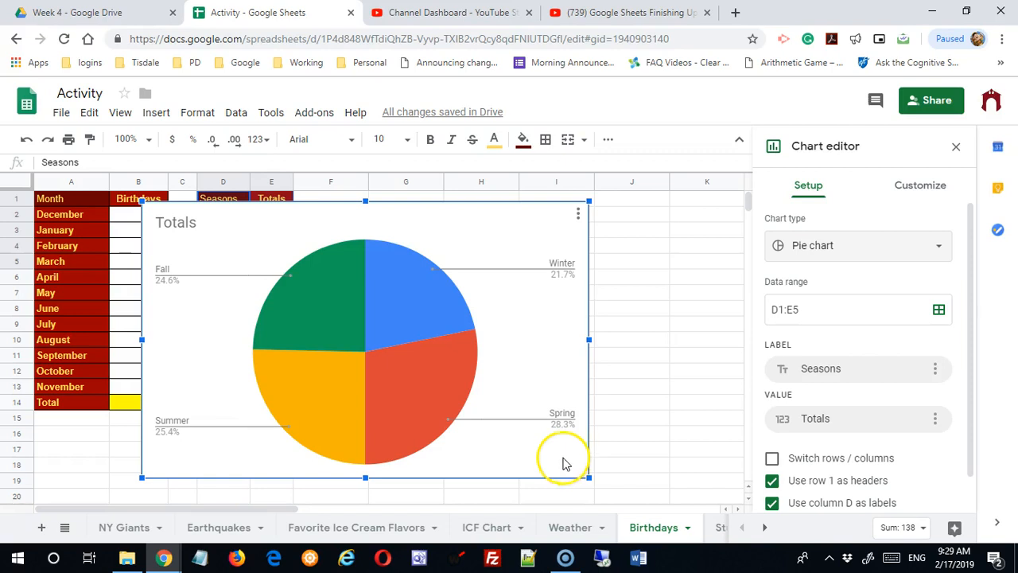
mouse_move(436, 309)
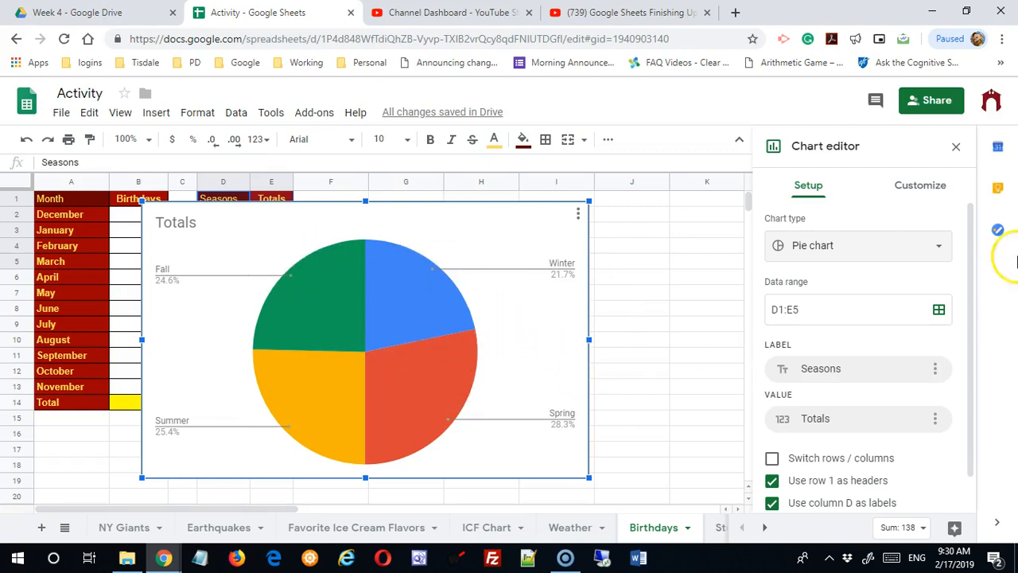
left_click(916, 188)
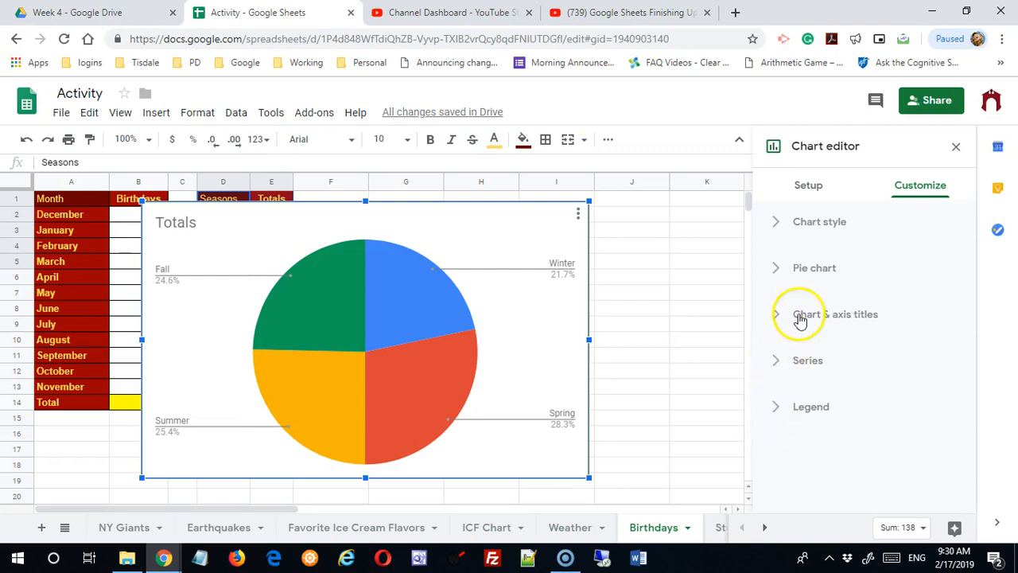
left_click(770, 271)
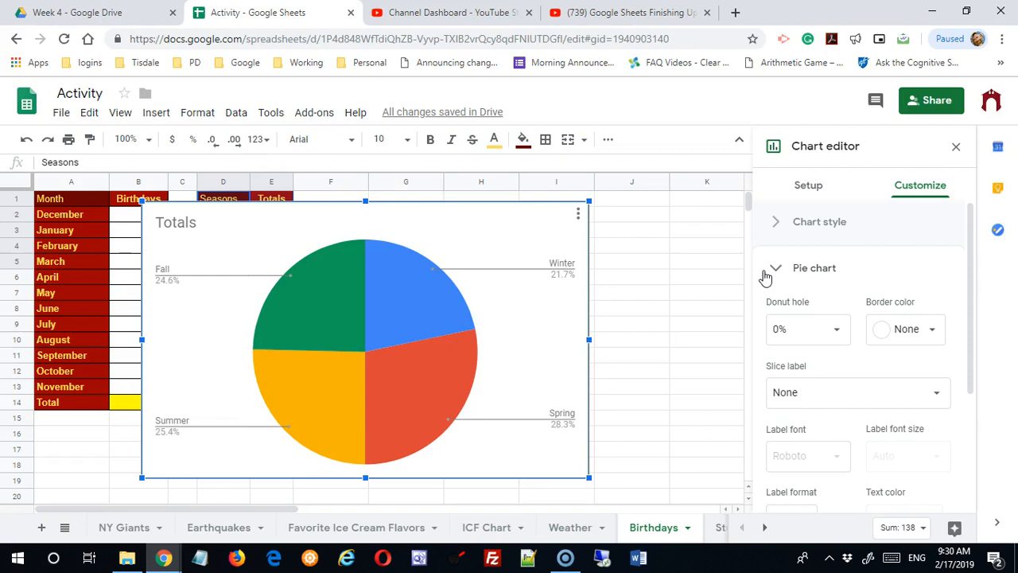
left_click(765, 271)
left_click(777, 326)
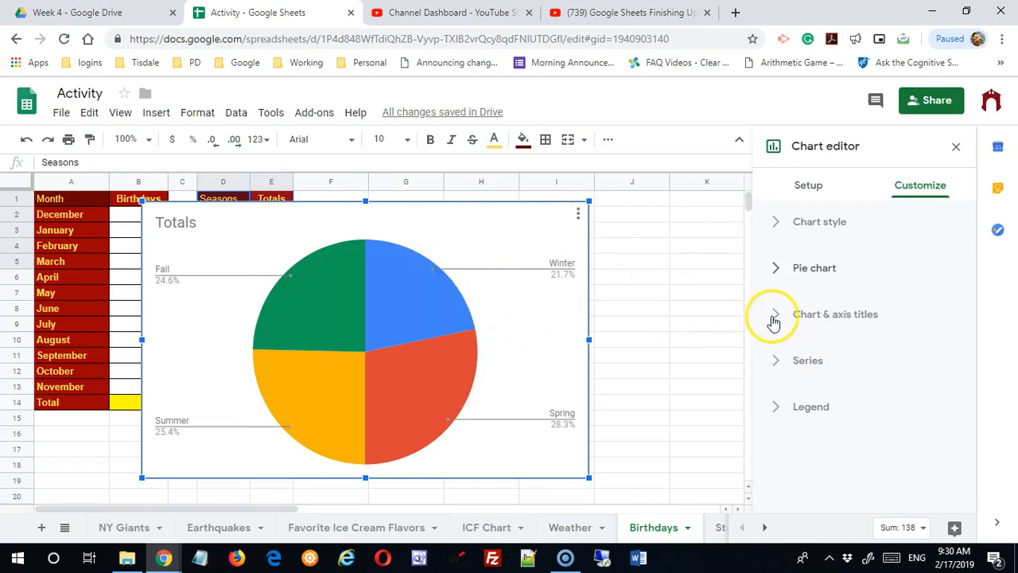
Change the season totals chart's type to a 3D pie chart, and view the slice details
left_click(824, 186)
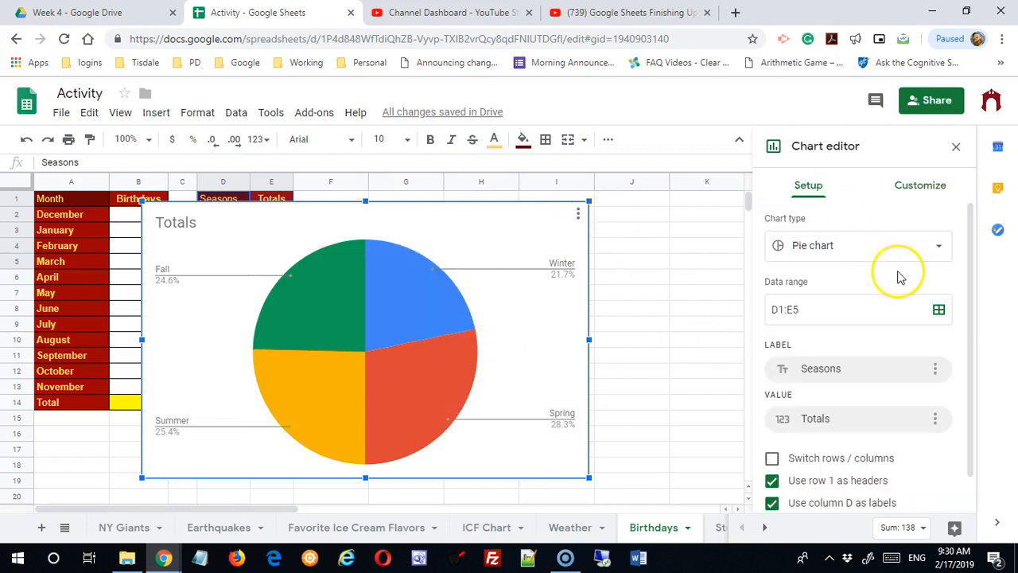
left_click(938, 247)
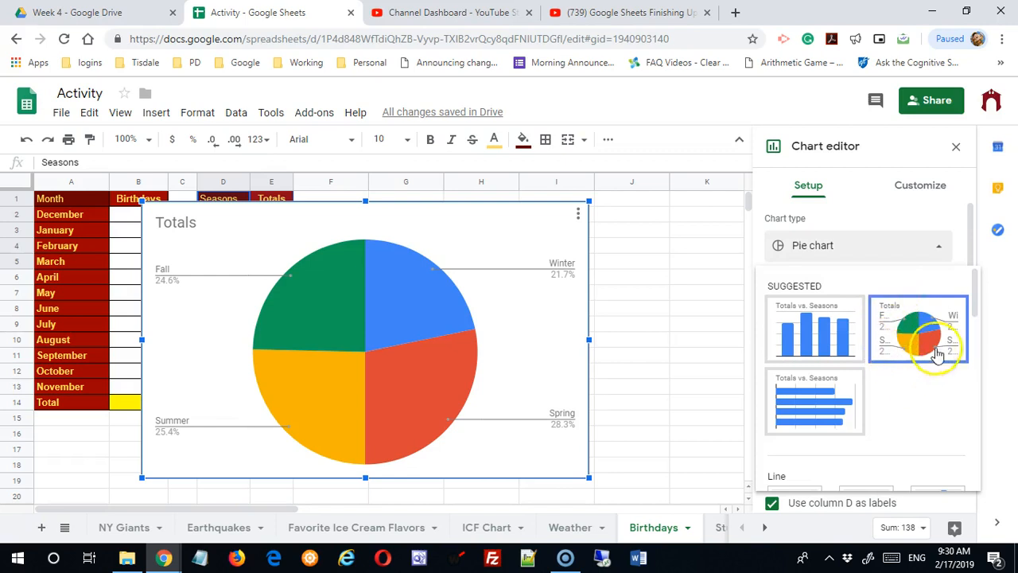
scroll(916, 420, "down", 10)
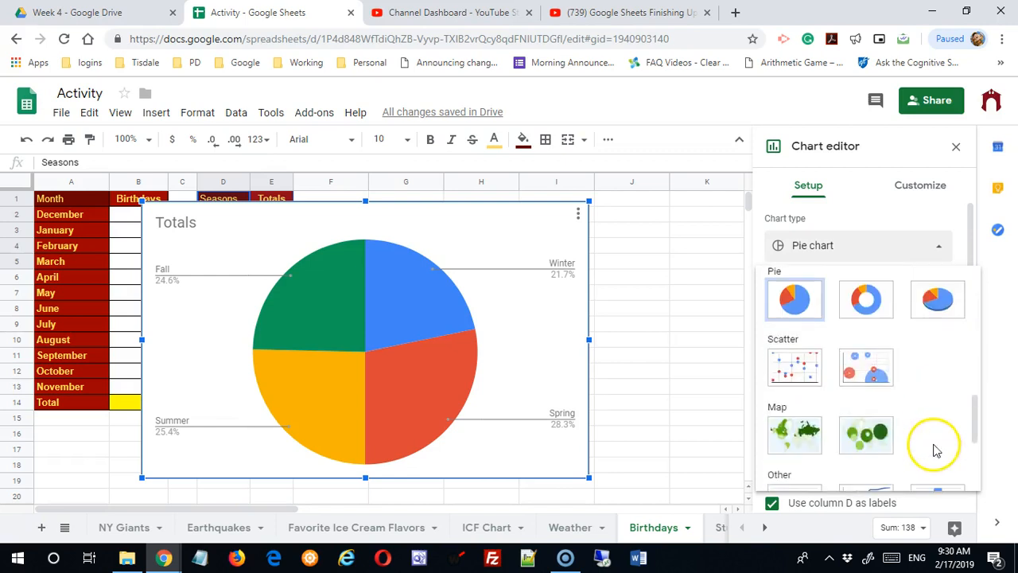
left_click(934, 306)
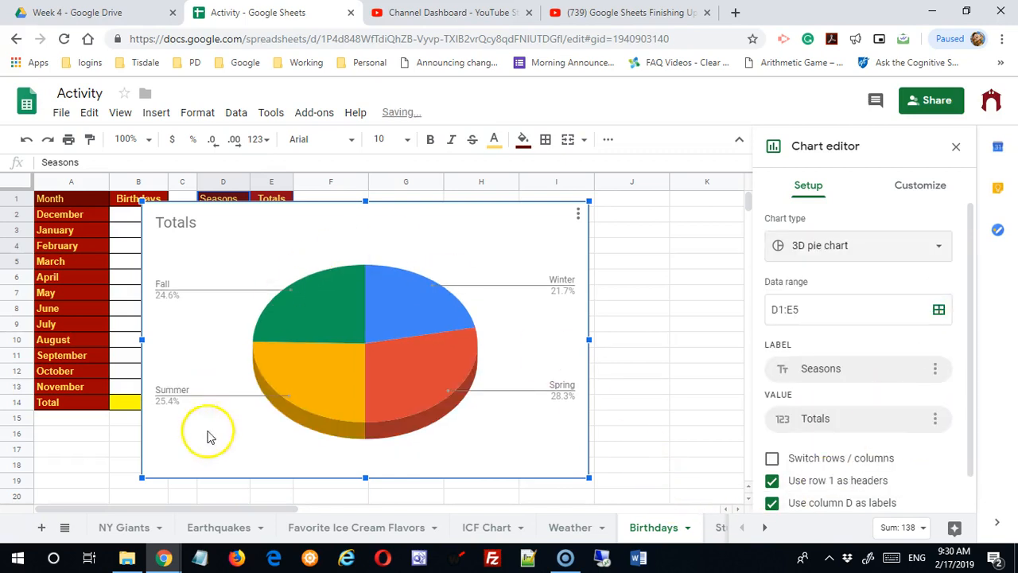
mouse_move(297, 378)
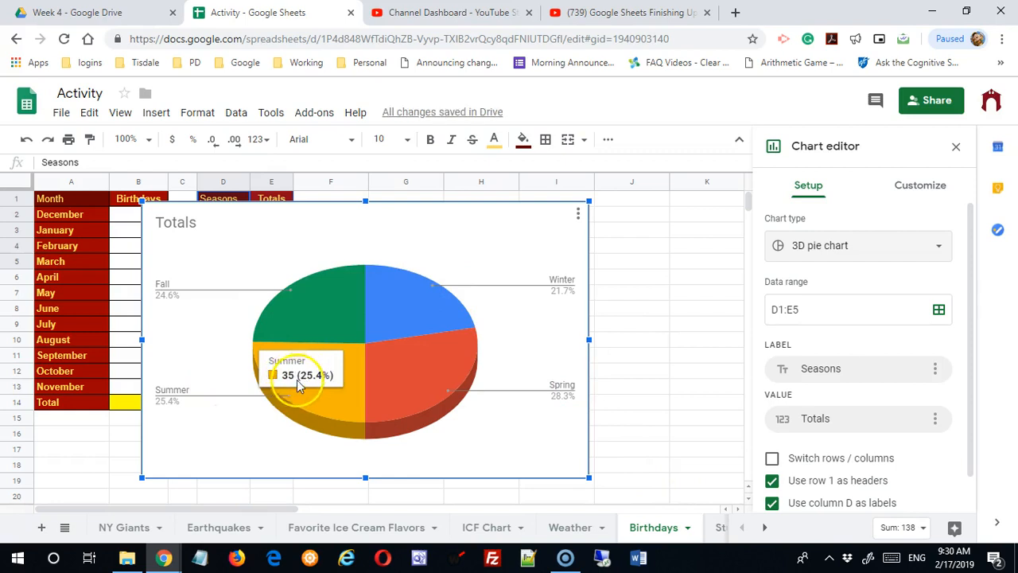
left_click(407, 393)
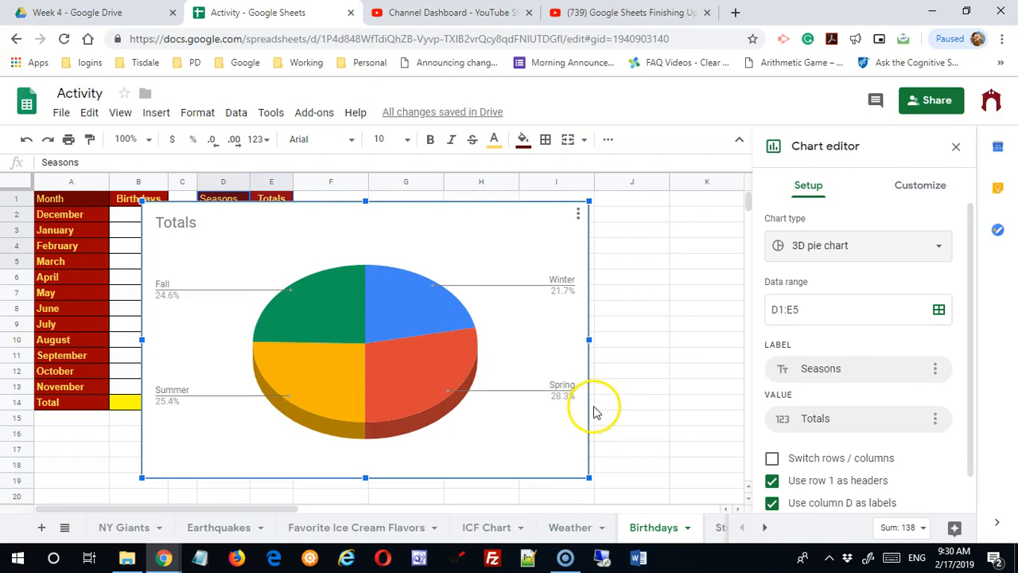
mouse_move(400, 319)
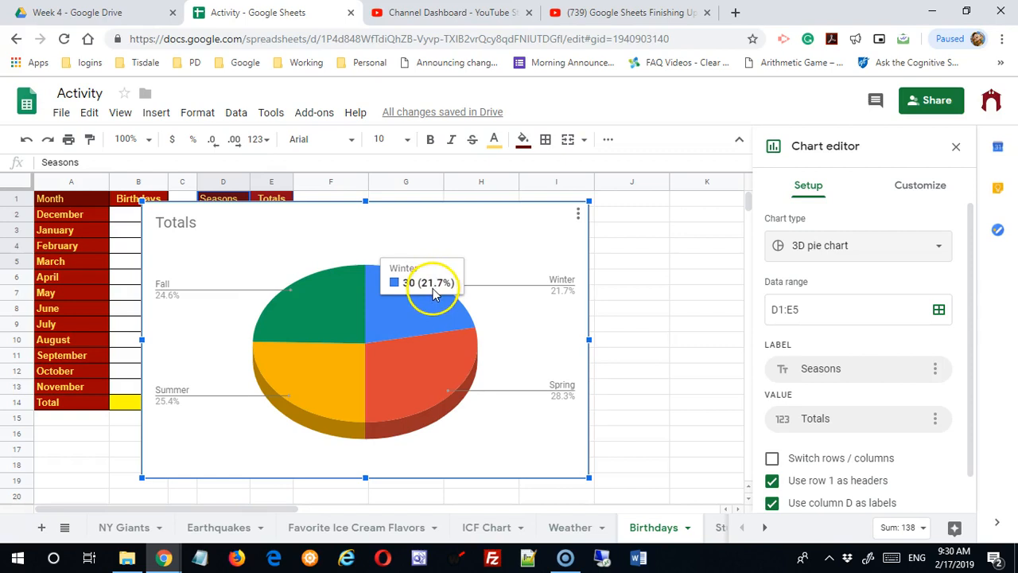
Set the season pie chart's legend position to Top
scroll(965, 285, "up", 2)
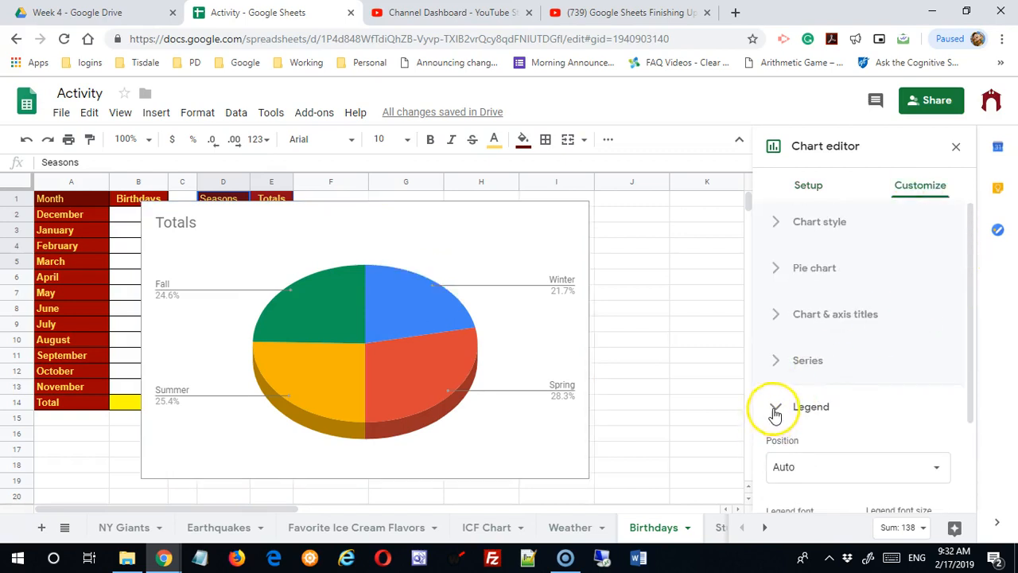
left_click(806, 410)
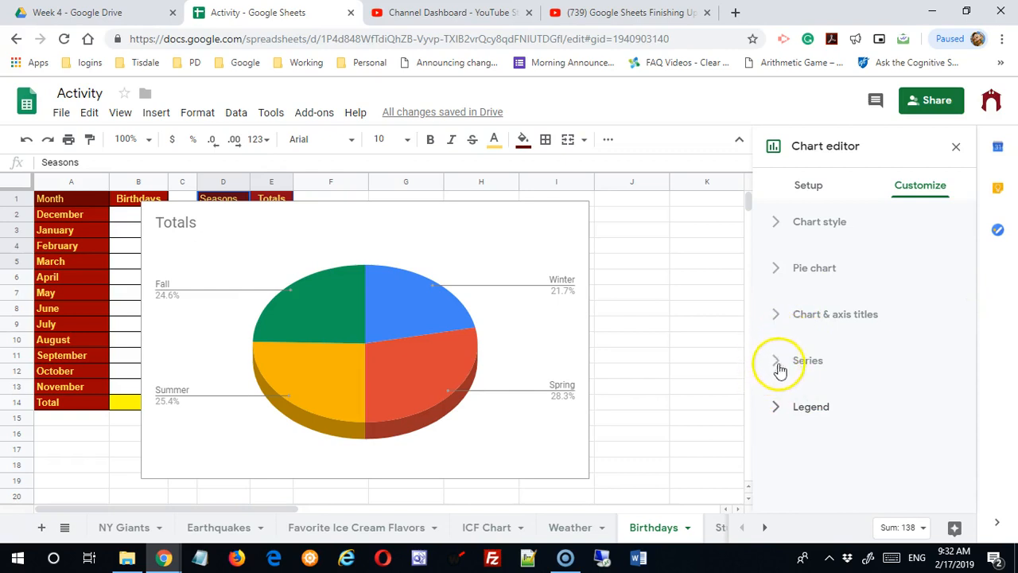
left_click(772, 410)
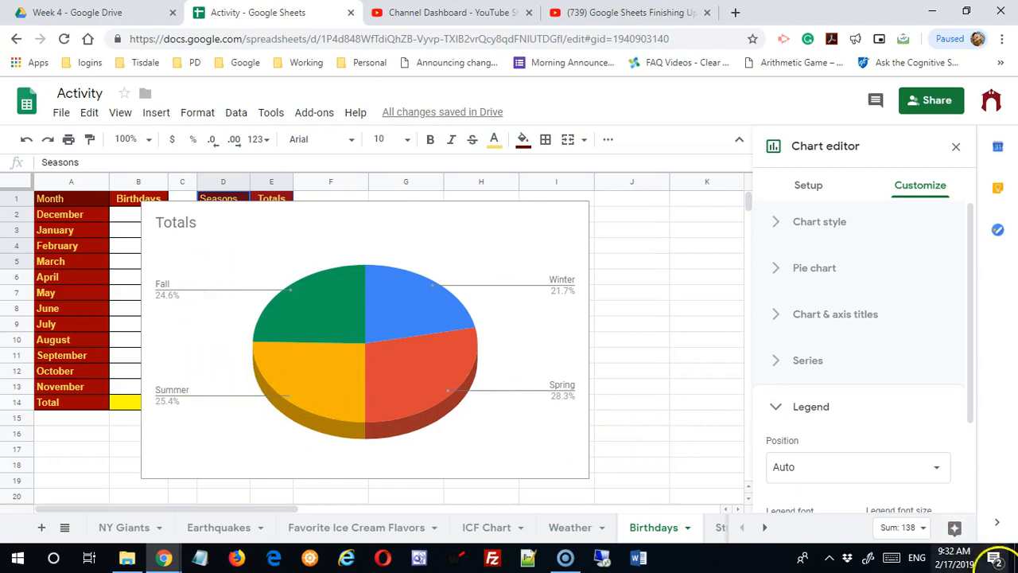
left_click(929, 471)
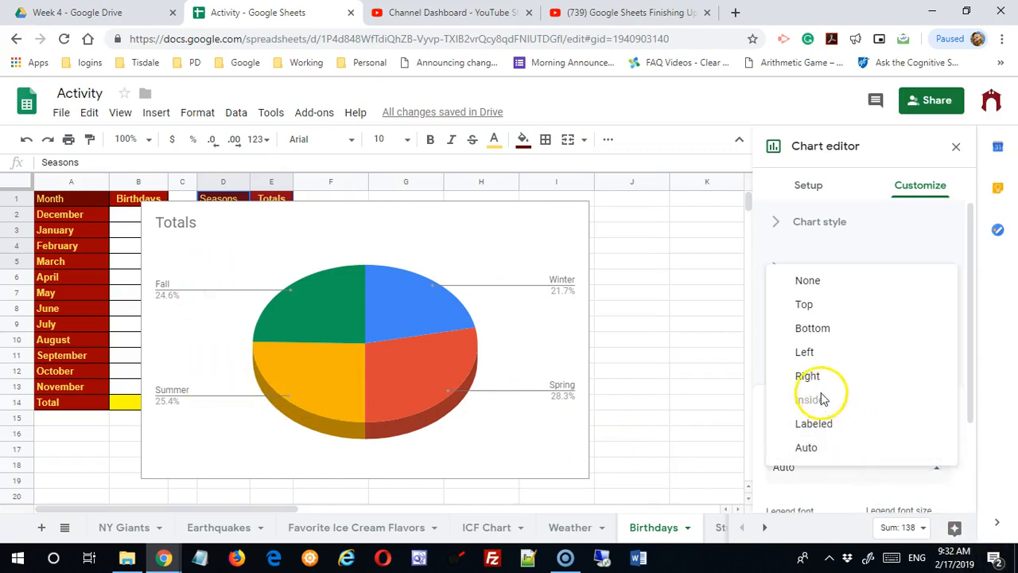
left_click(841, 311)
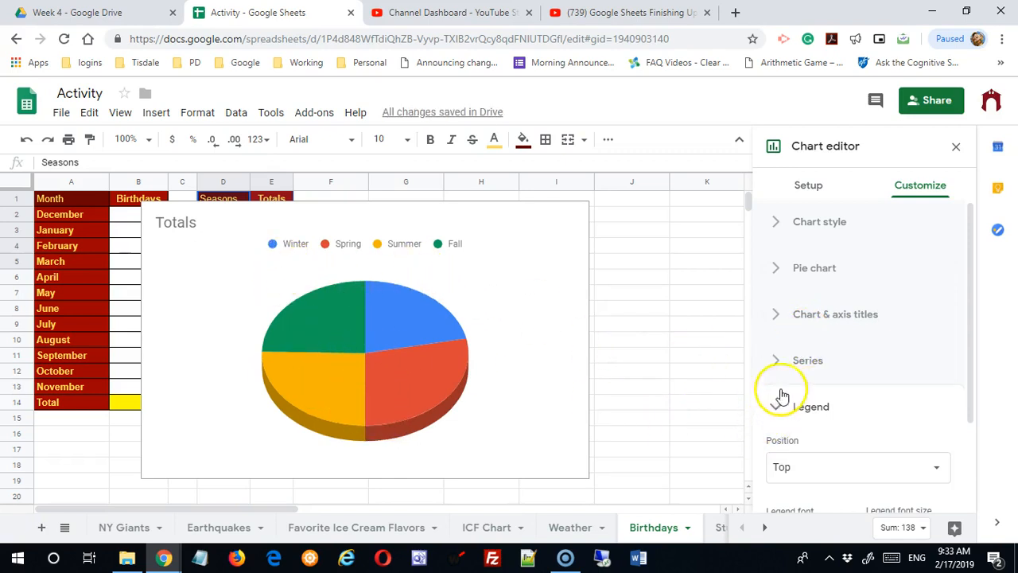
Set the Spring slice's color in the season pie chart to dark green
left_click(779, 363)
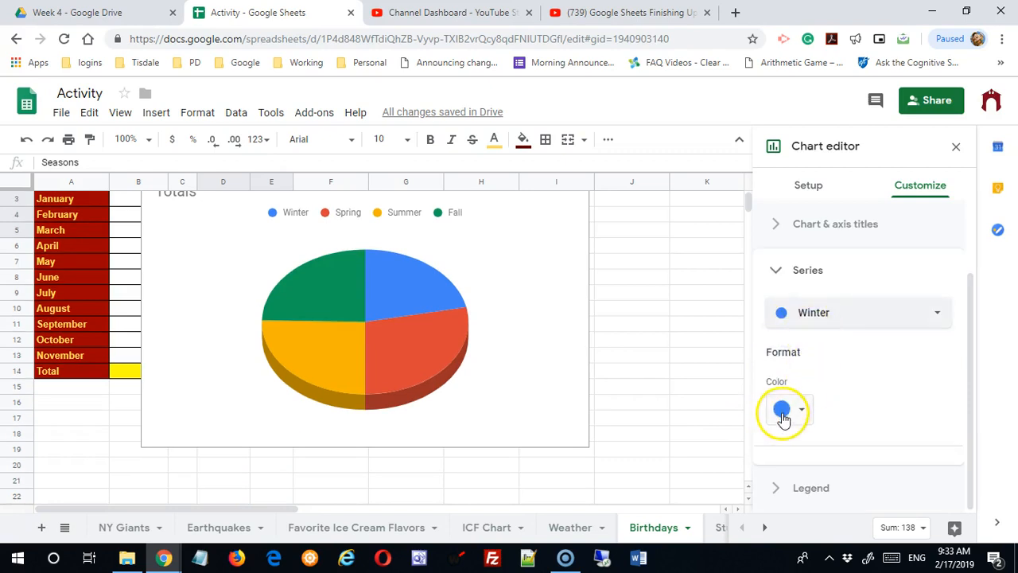
left_click(874, 324)
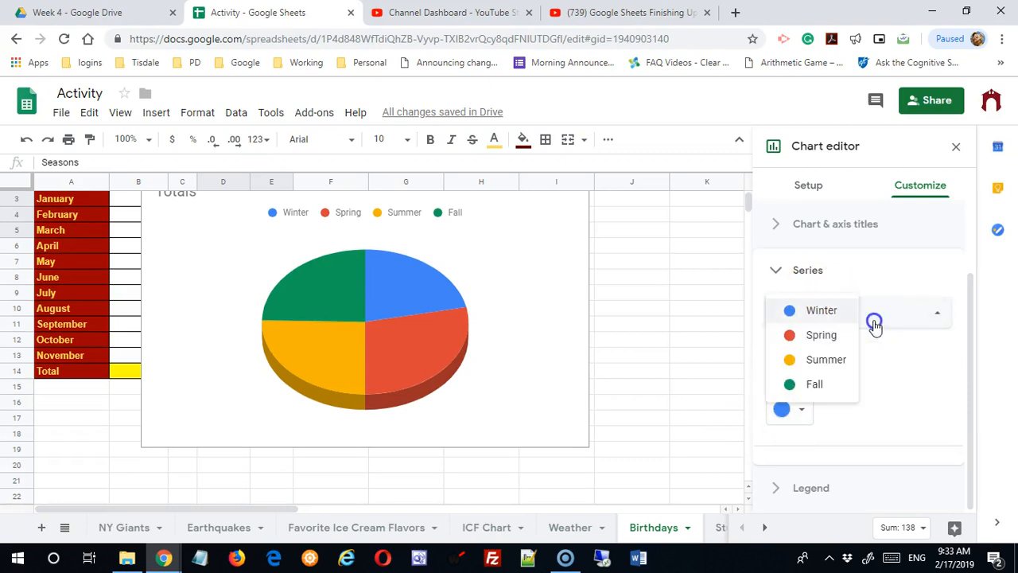
left_click(874, 326)
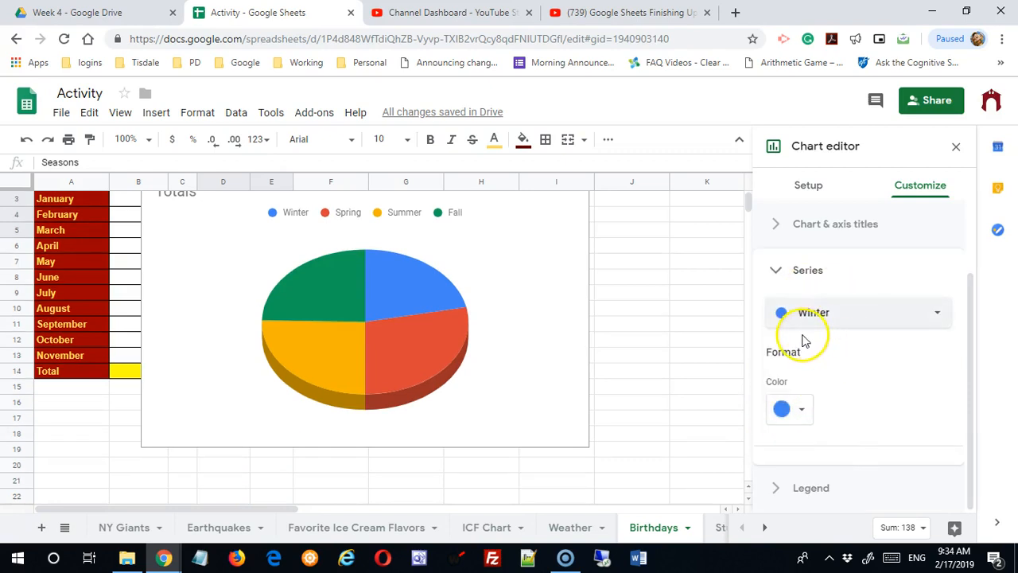
left_click(863, 323)
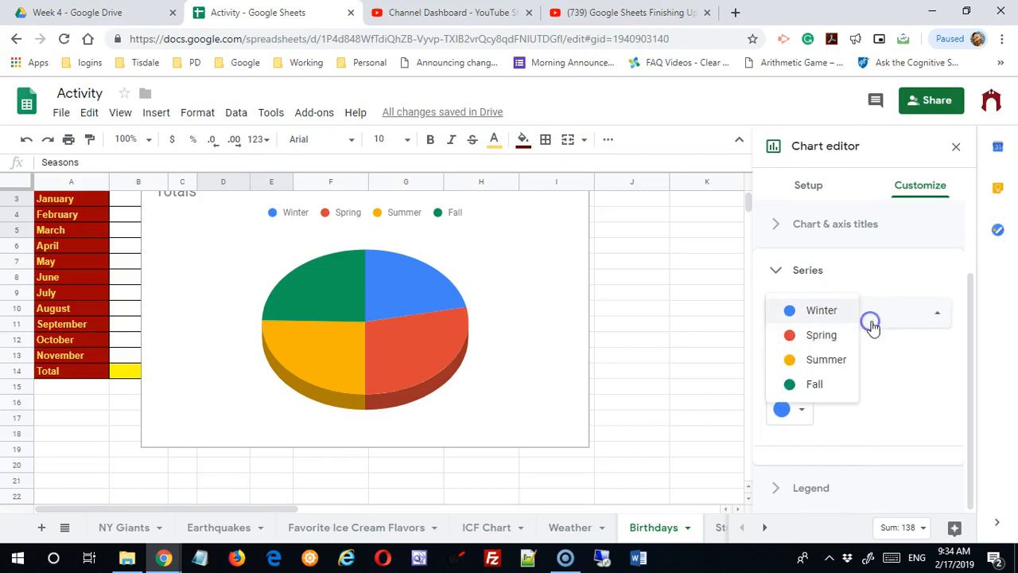
left_click(834, 341)
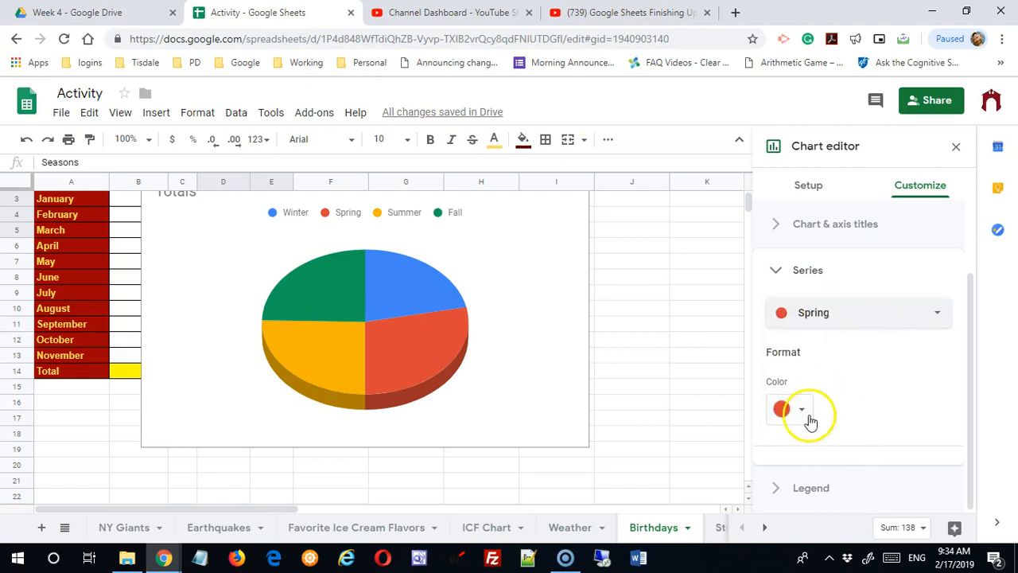
left_click(804, 413)
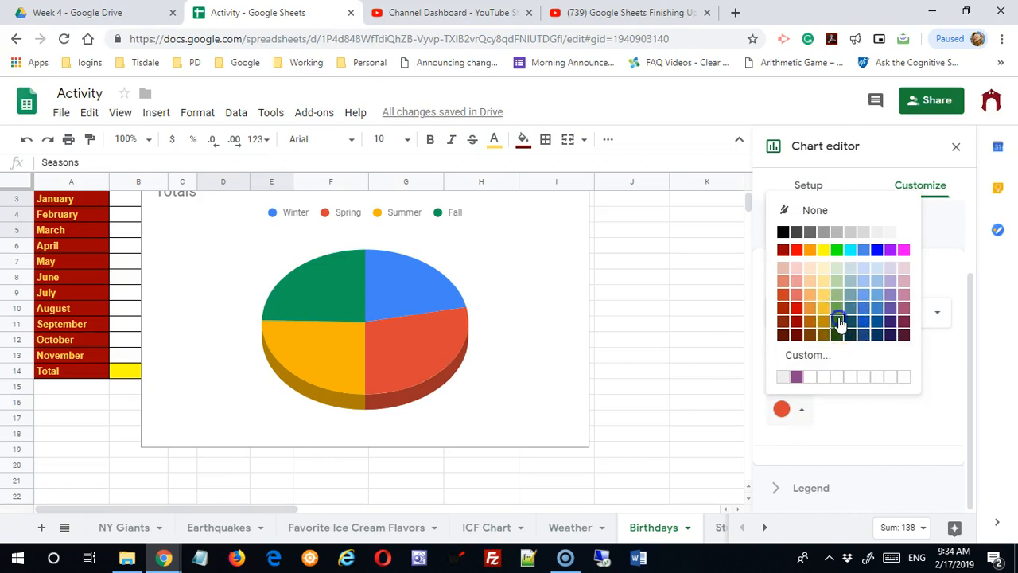
left_click(839, 322)
Set the Fall slice's color in the season pie chart to orange
left_click(853, 319)
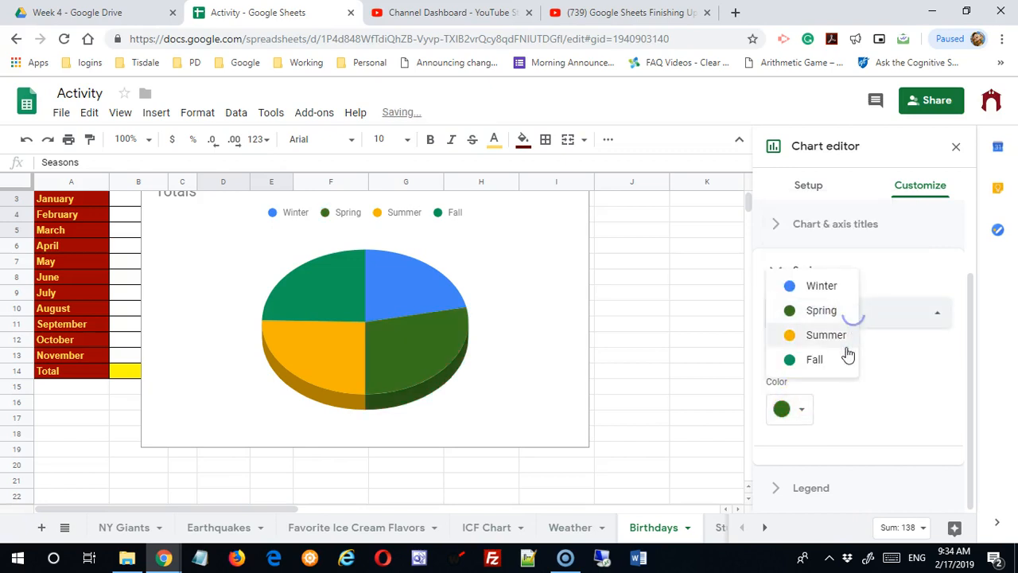
left_click(820, 359)
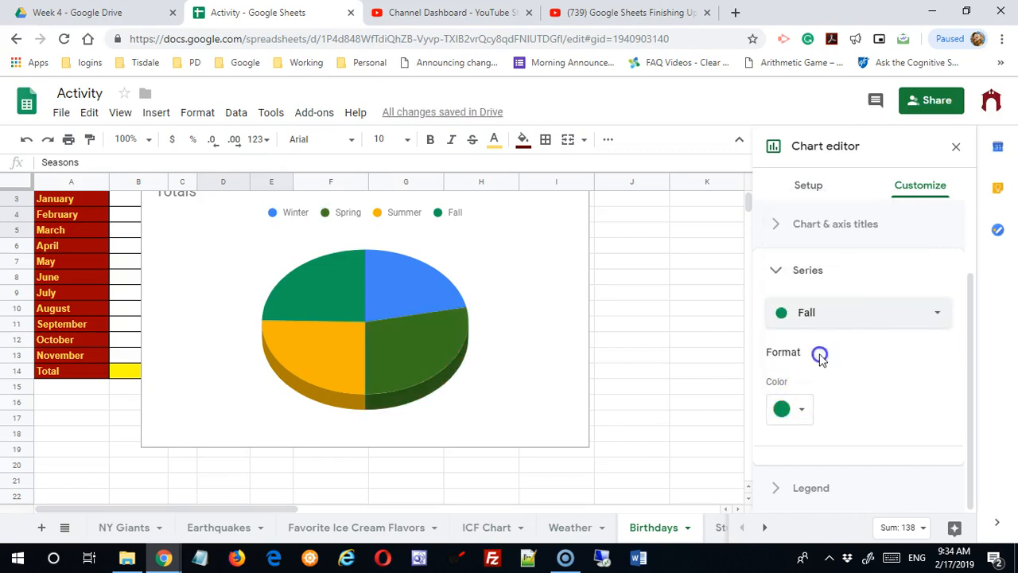
left_click(804, 419)
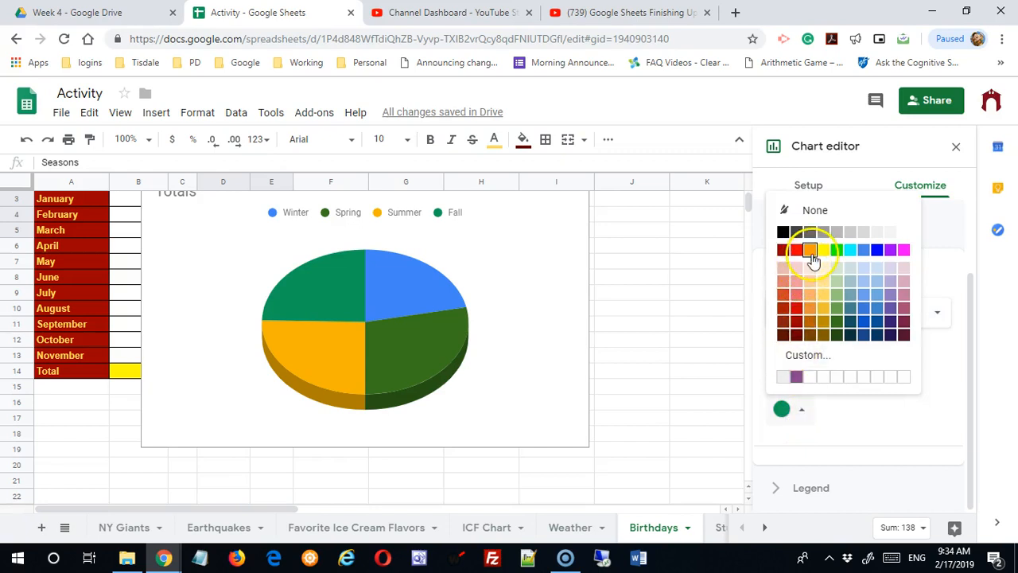
left_click(811, 250)
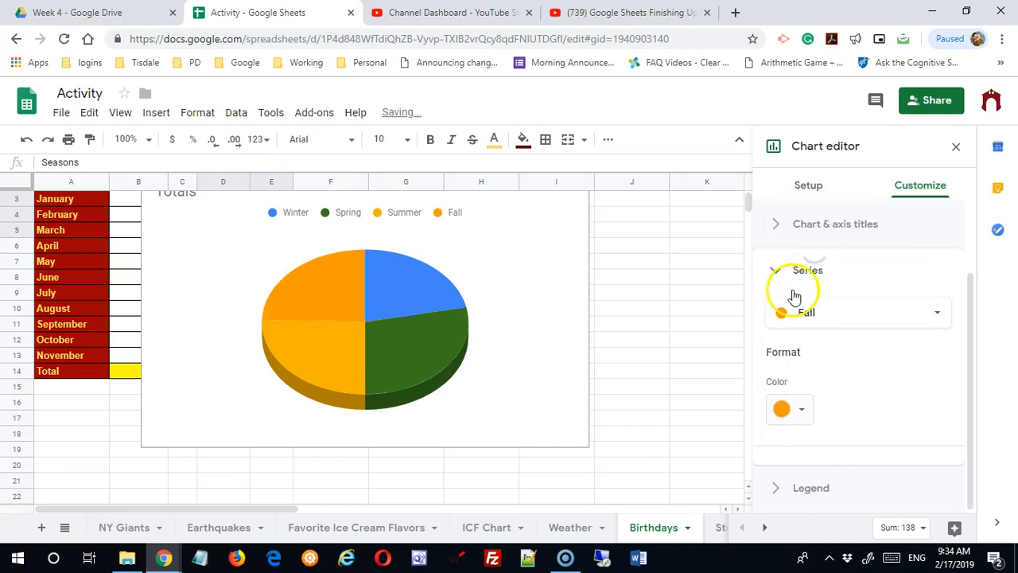
left_click(805, 412)
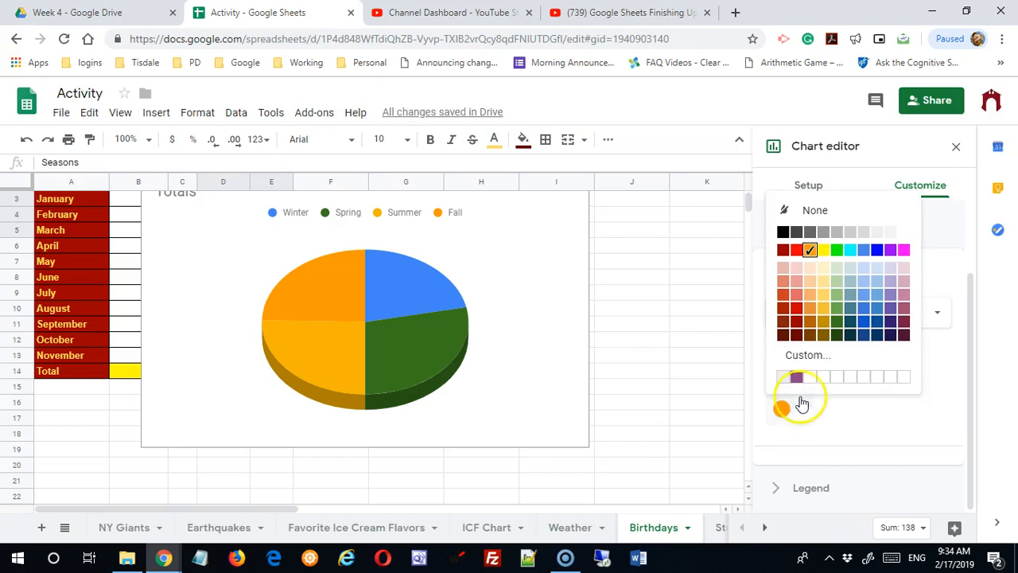
left_click(874, 428)
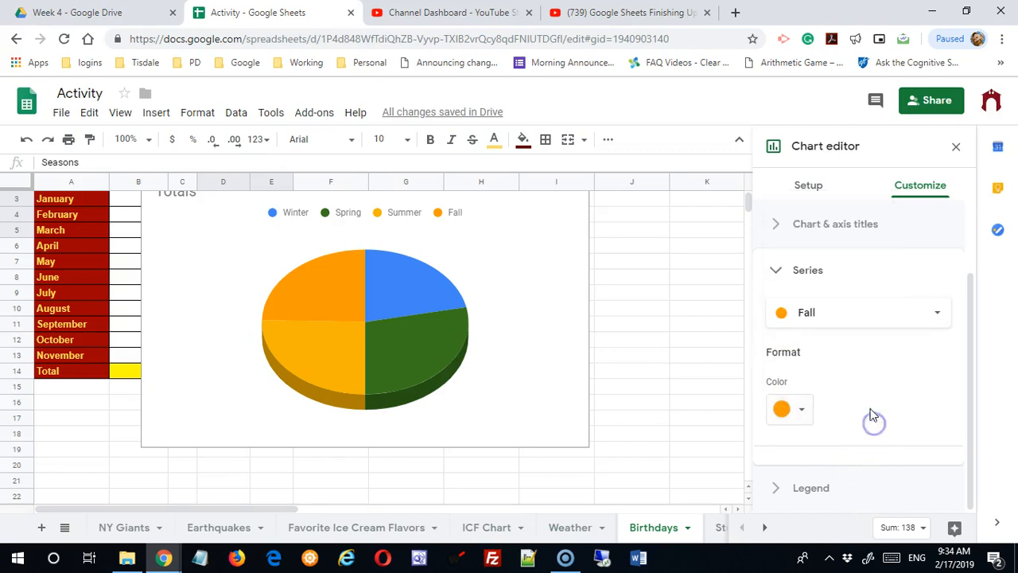
Set the Summer slice's color in the season pie chart to deep red
left_click(875, 314)
left_click(830, 293)
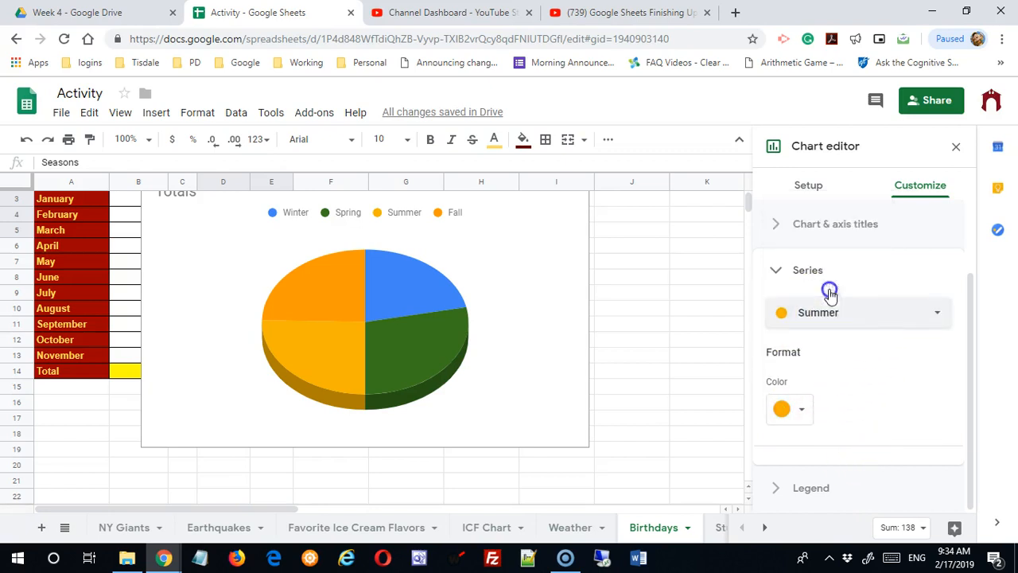
left_click(796, 407)
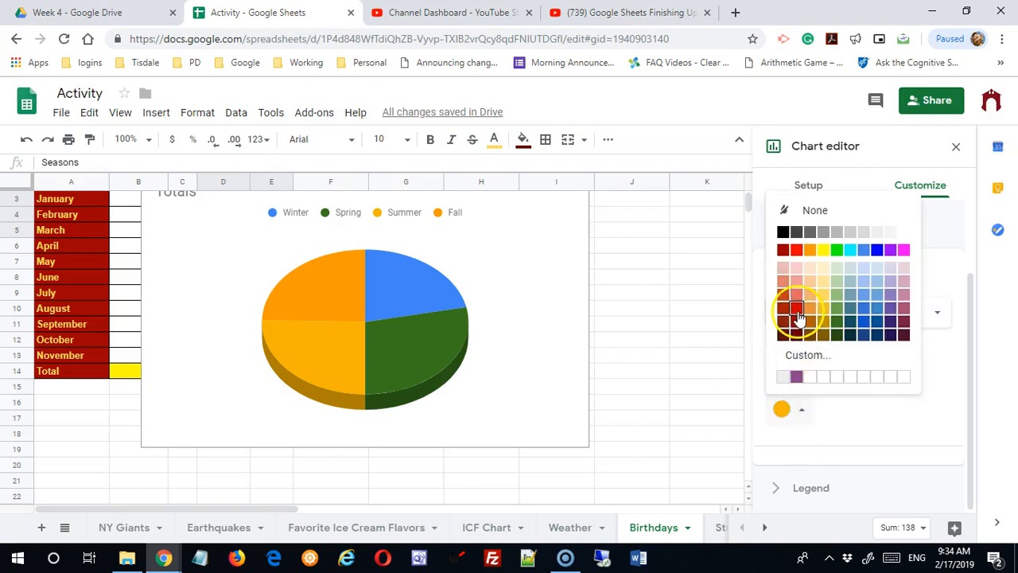
left_click(798, 314)
left_click(785, 288)
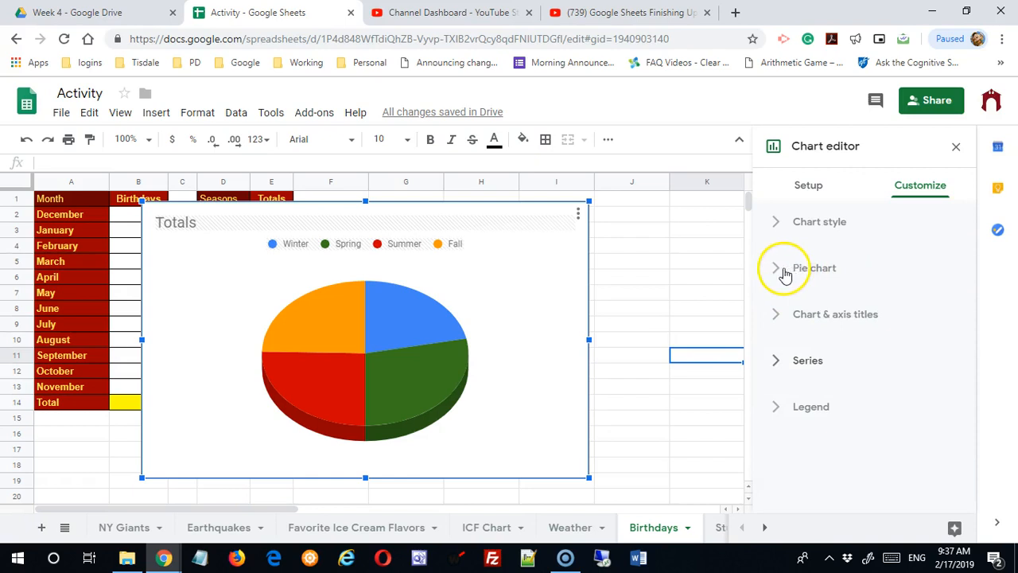
Try a 25% donut hole on the season pie chart, and set it back to 0%
left_click(774, 271)
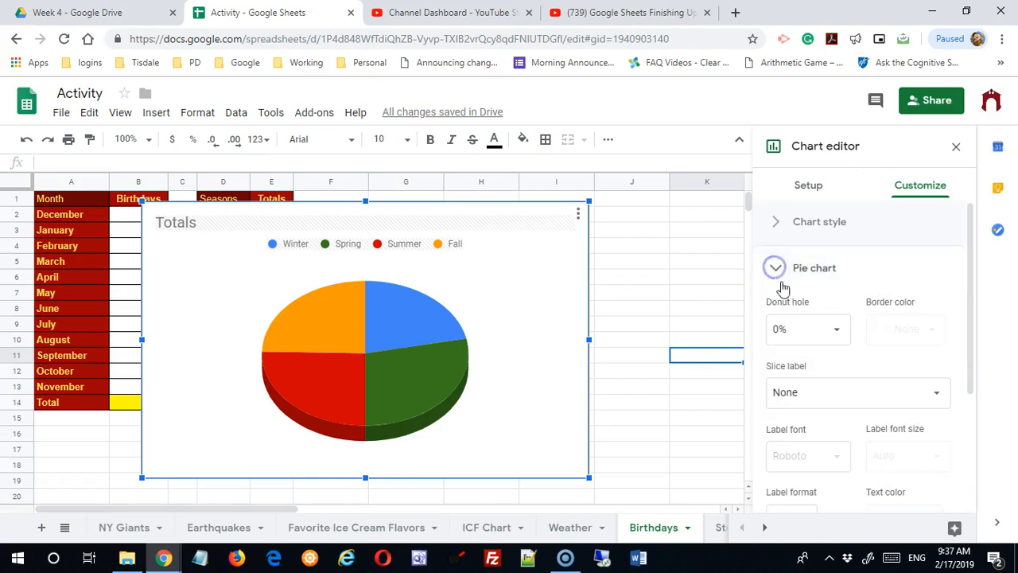
left_click(835, 329)
left_click(802, 383)
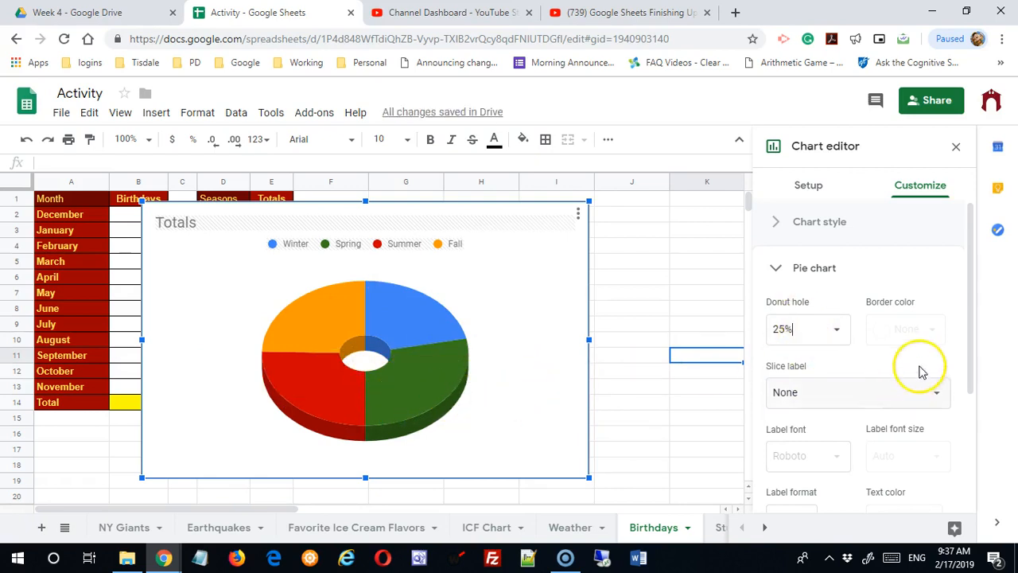
left_click(833, 330)
left_click(807, 362)
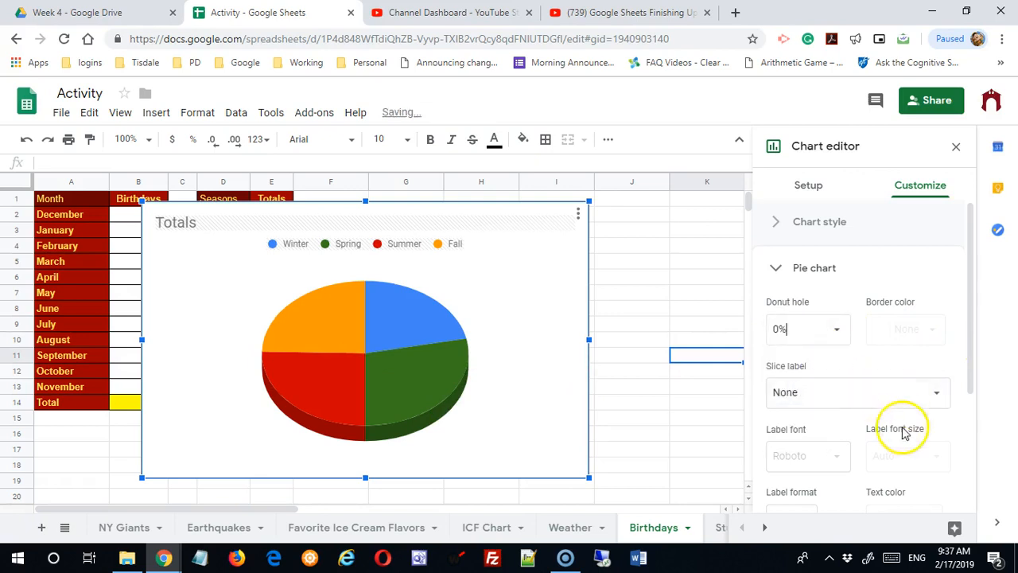
Try the slice label options Label, Value, Percentage, and Value and Percentage on the season pie chart
left_click(866, 390)
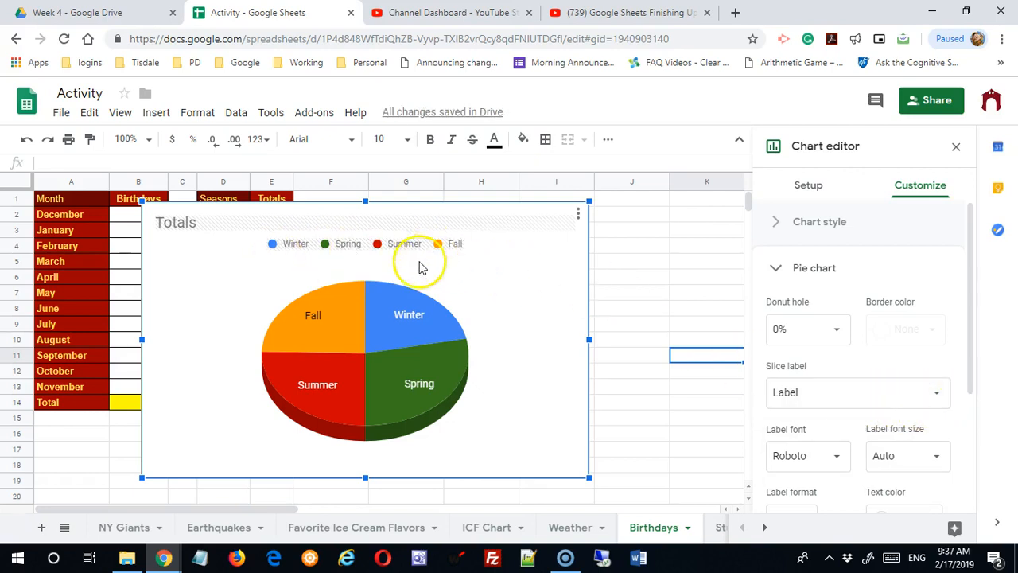
left_click(940, 397)
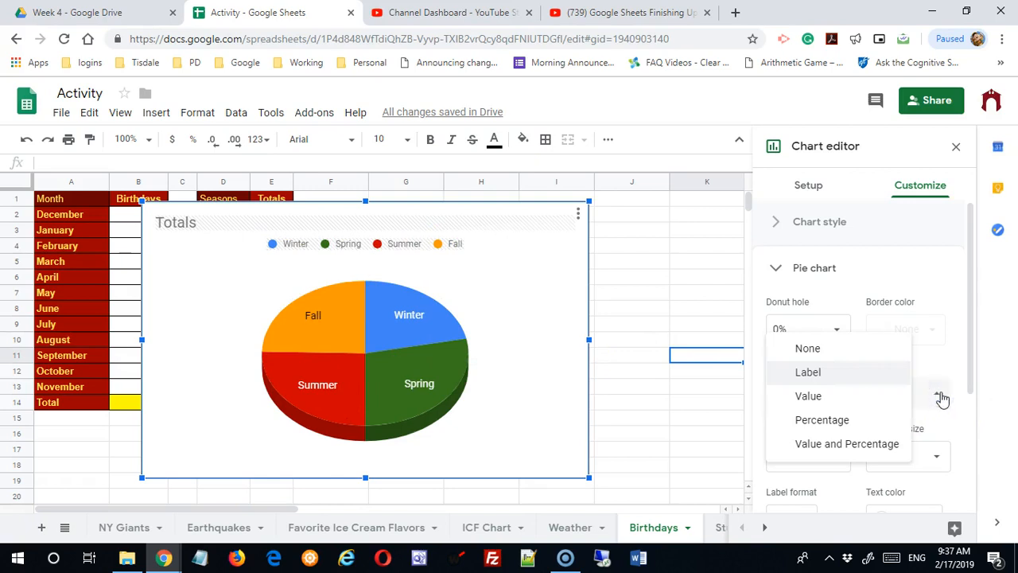
left_click(835, 396)
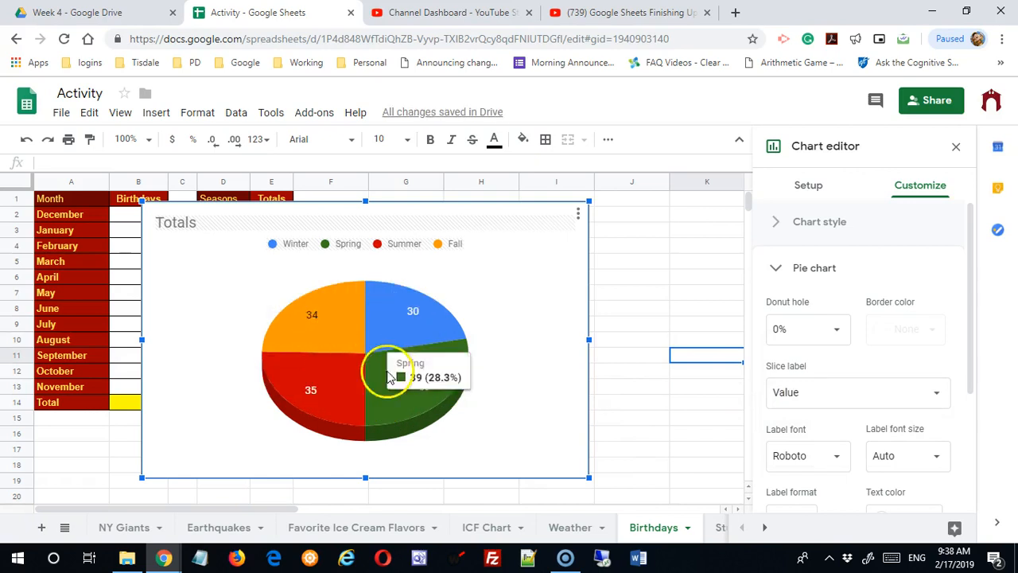
left_click(860, 392)
left_click(875, 395)
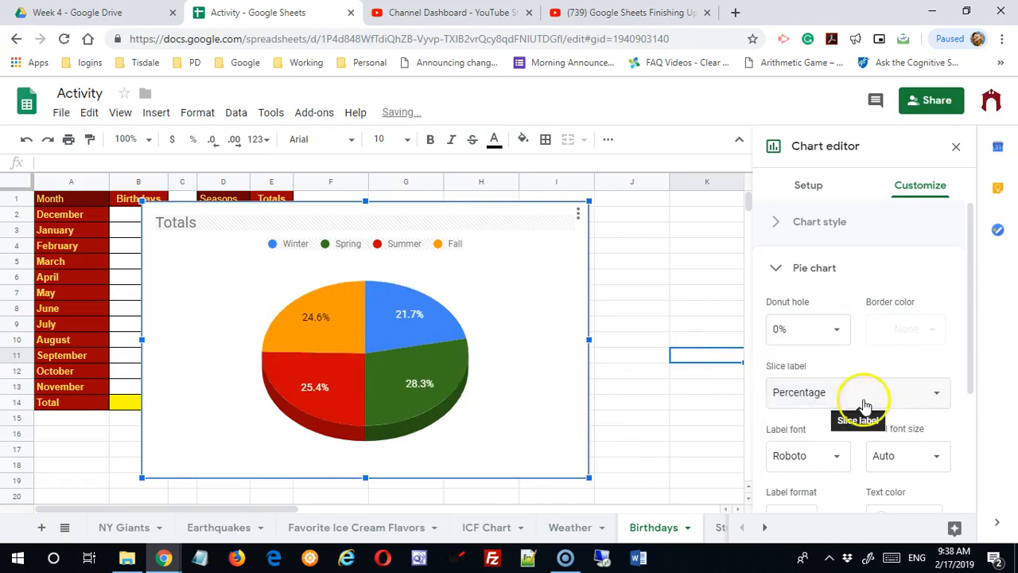
left_click(937, 404)
left_click(880, 396)
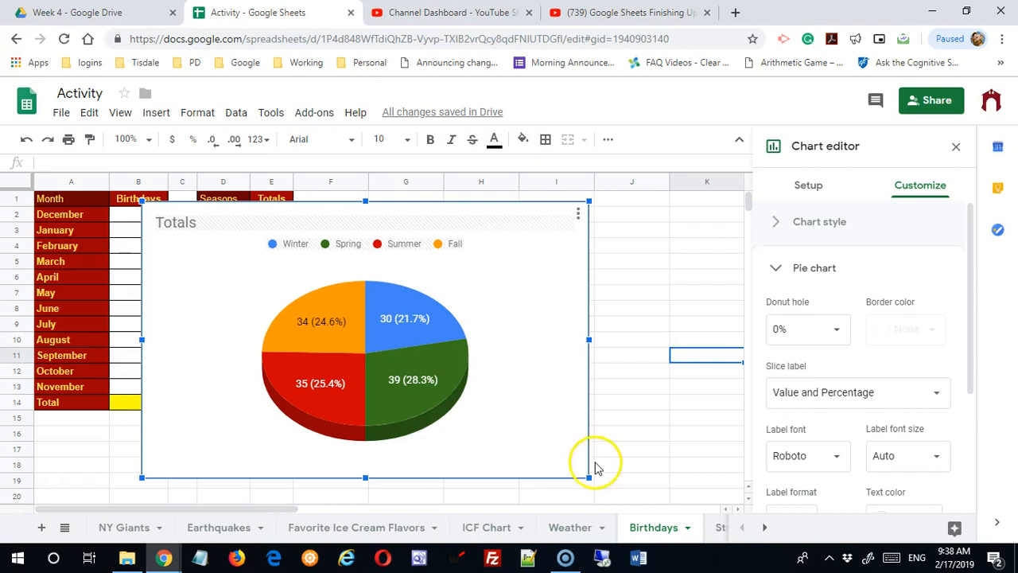
Set the season pie chart's slice labels to Percentage, and close the chart editor
left_click(917, 392)
left_click(868, 353)
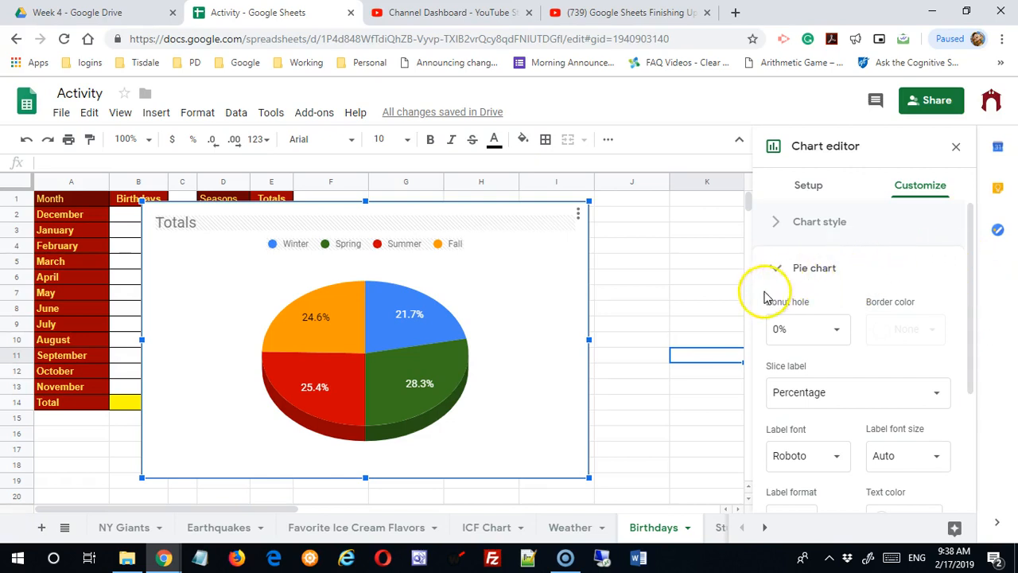
left_click(634, 272)
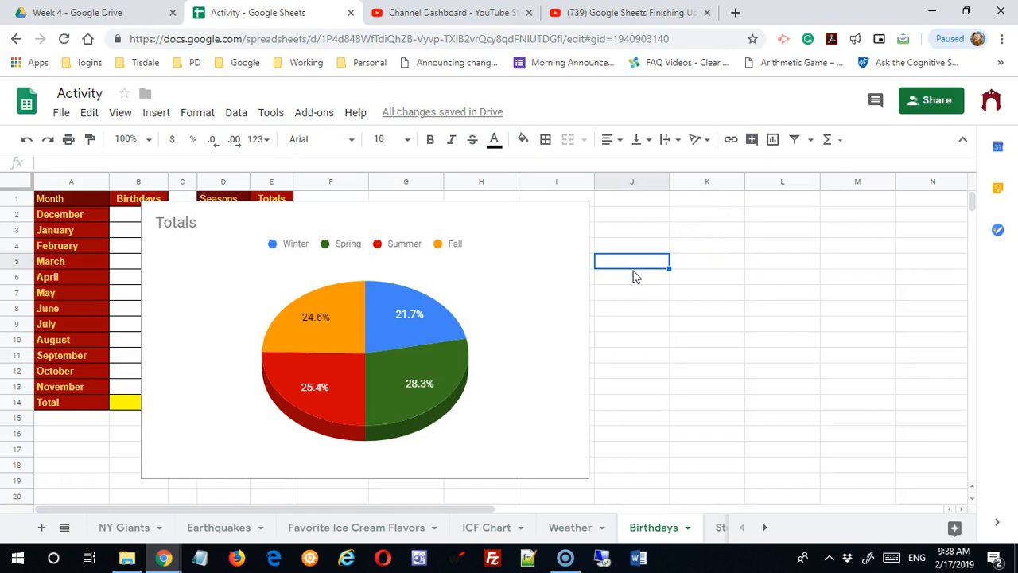